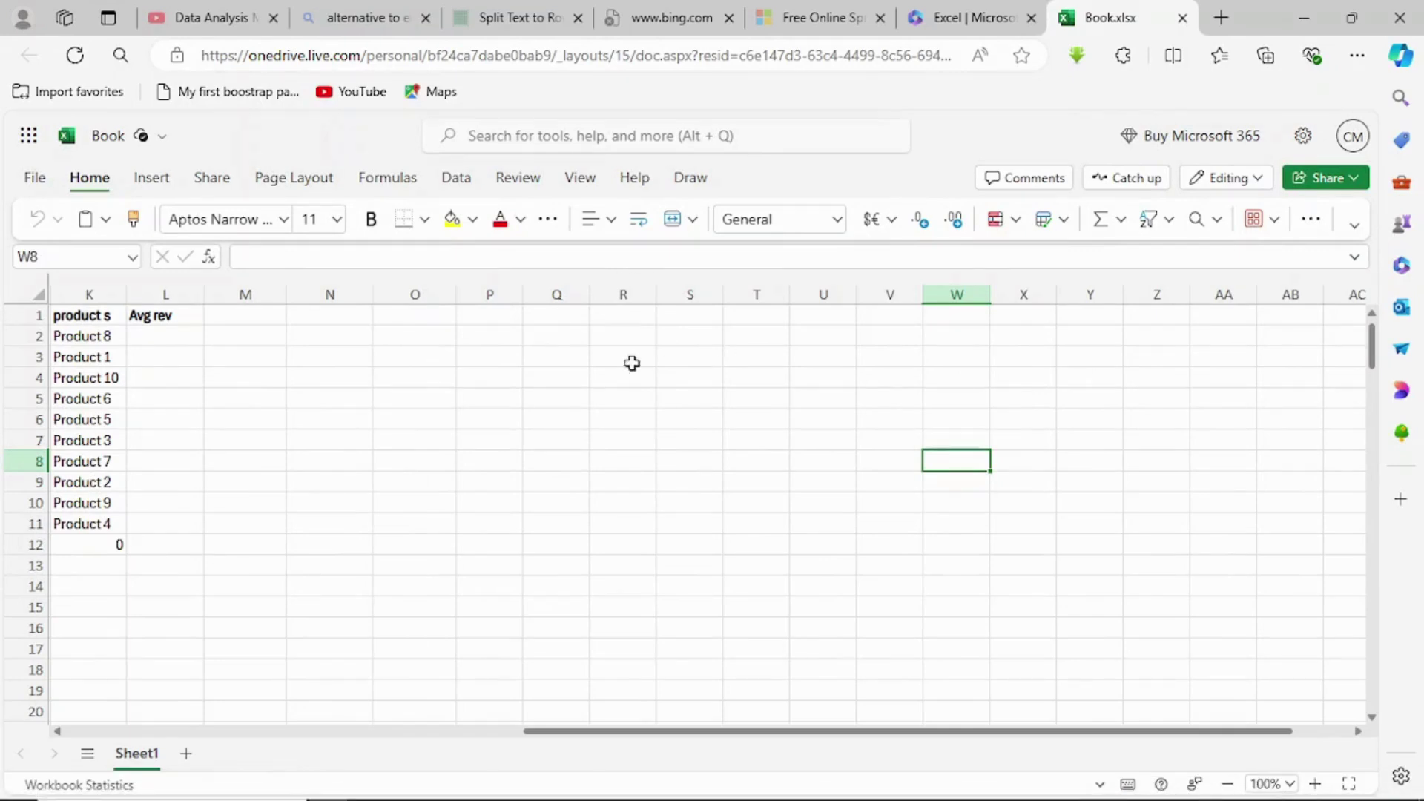
Step: Enter the sample full name, first and last name separated by a space, in cell R5
click(615, 400)
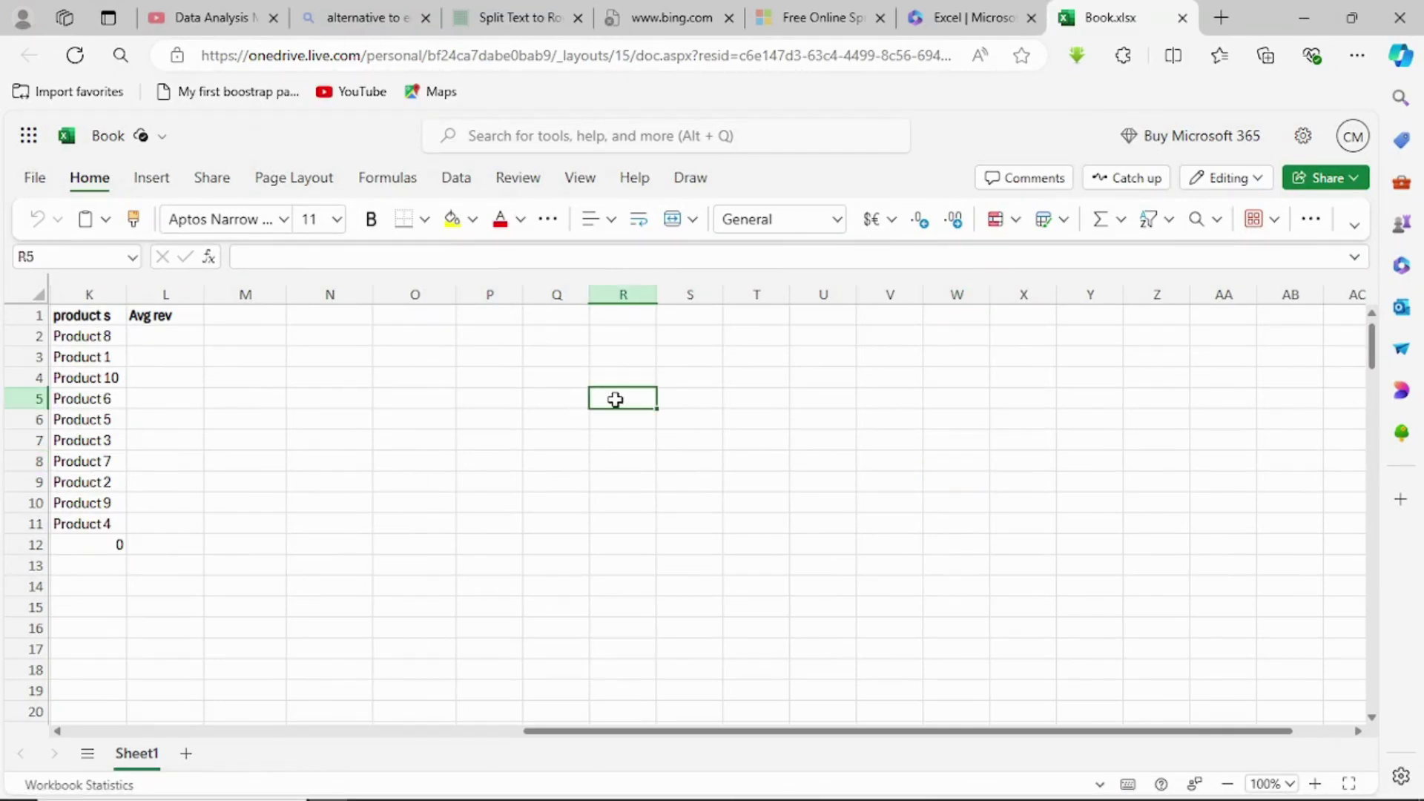
text(Joh)
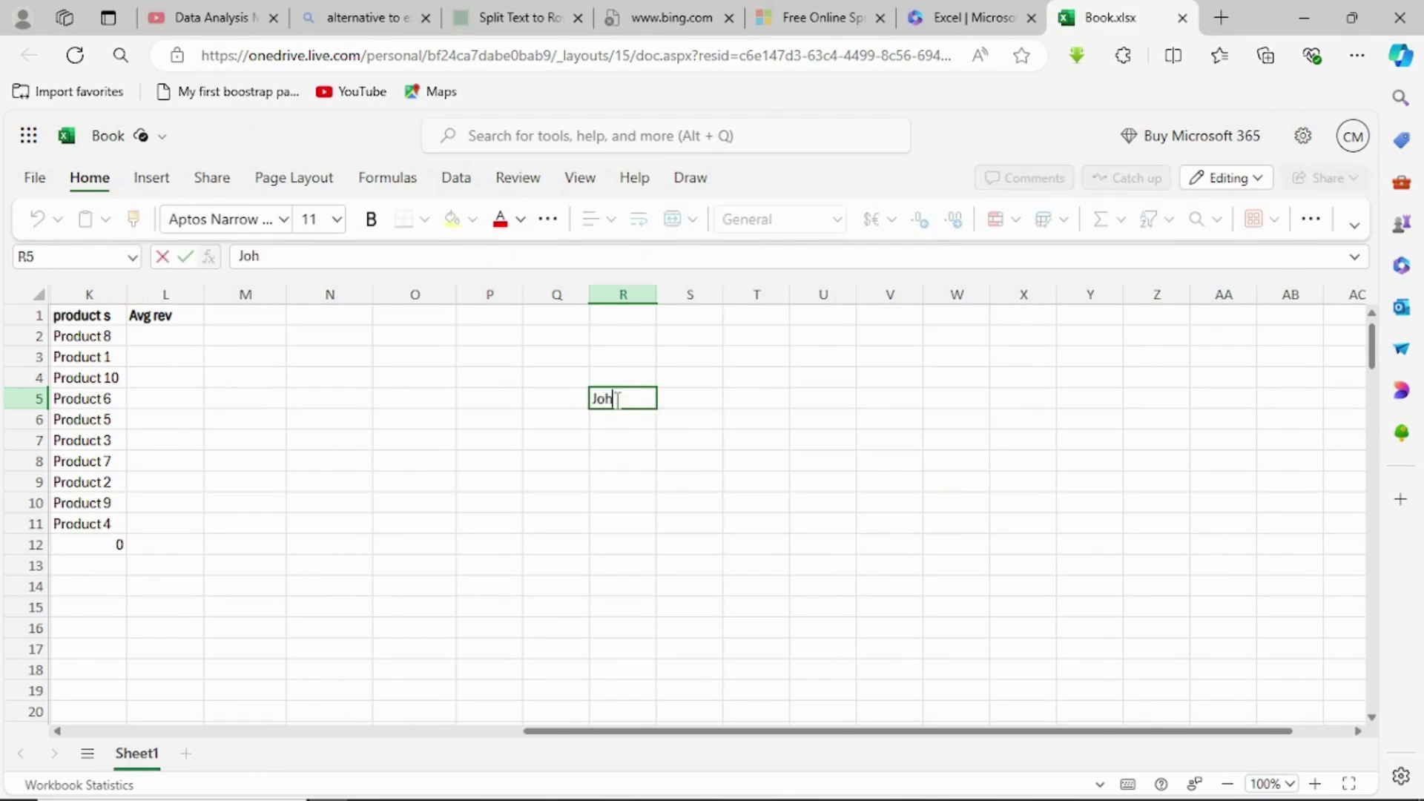
text(n Doe)
click(745, 416)
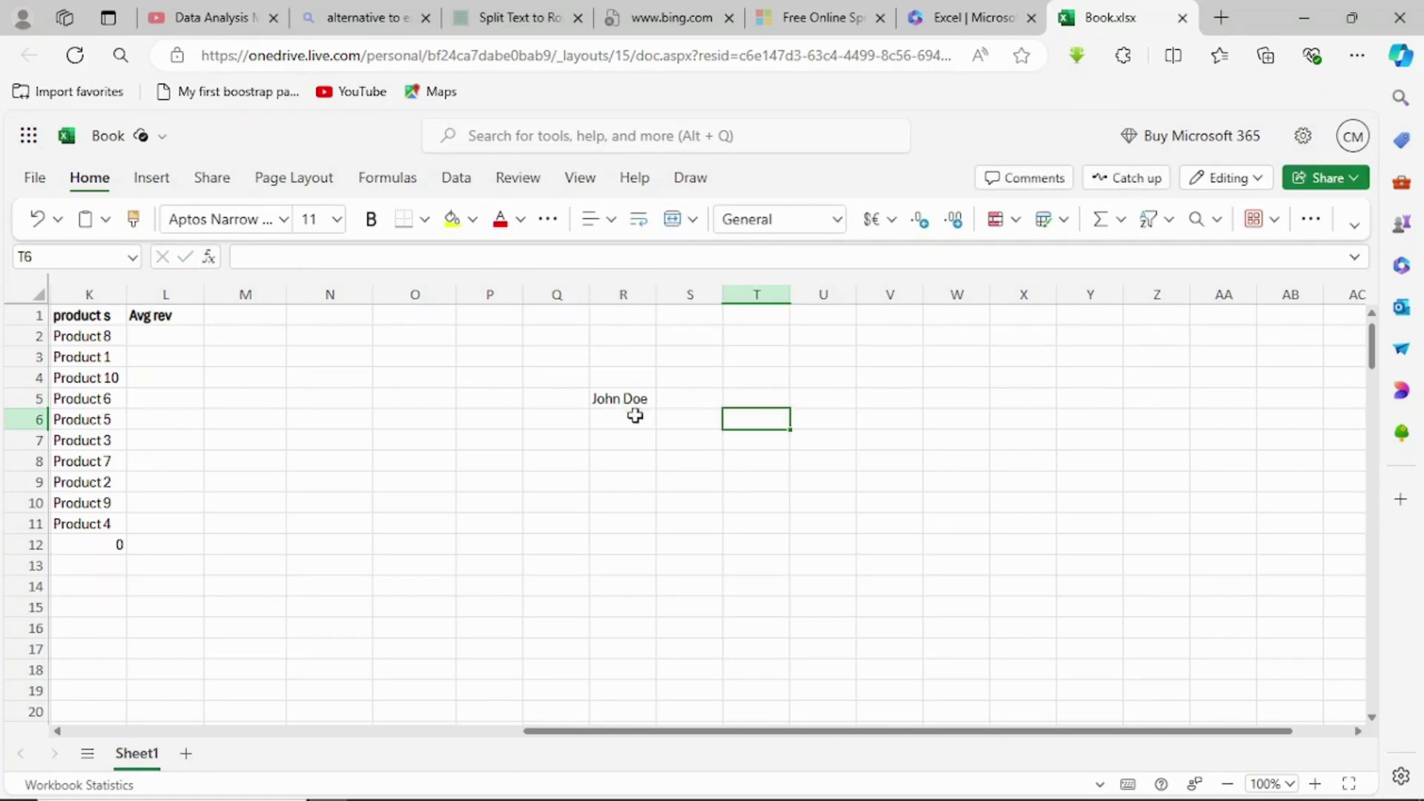
Step: Add the headers "first name" in cell T5 and "last name" in cell U5
click(775, 405)
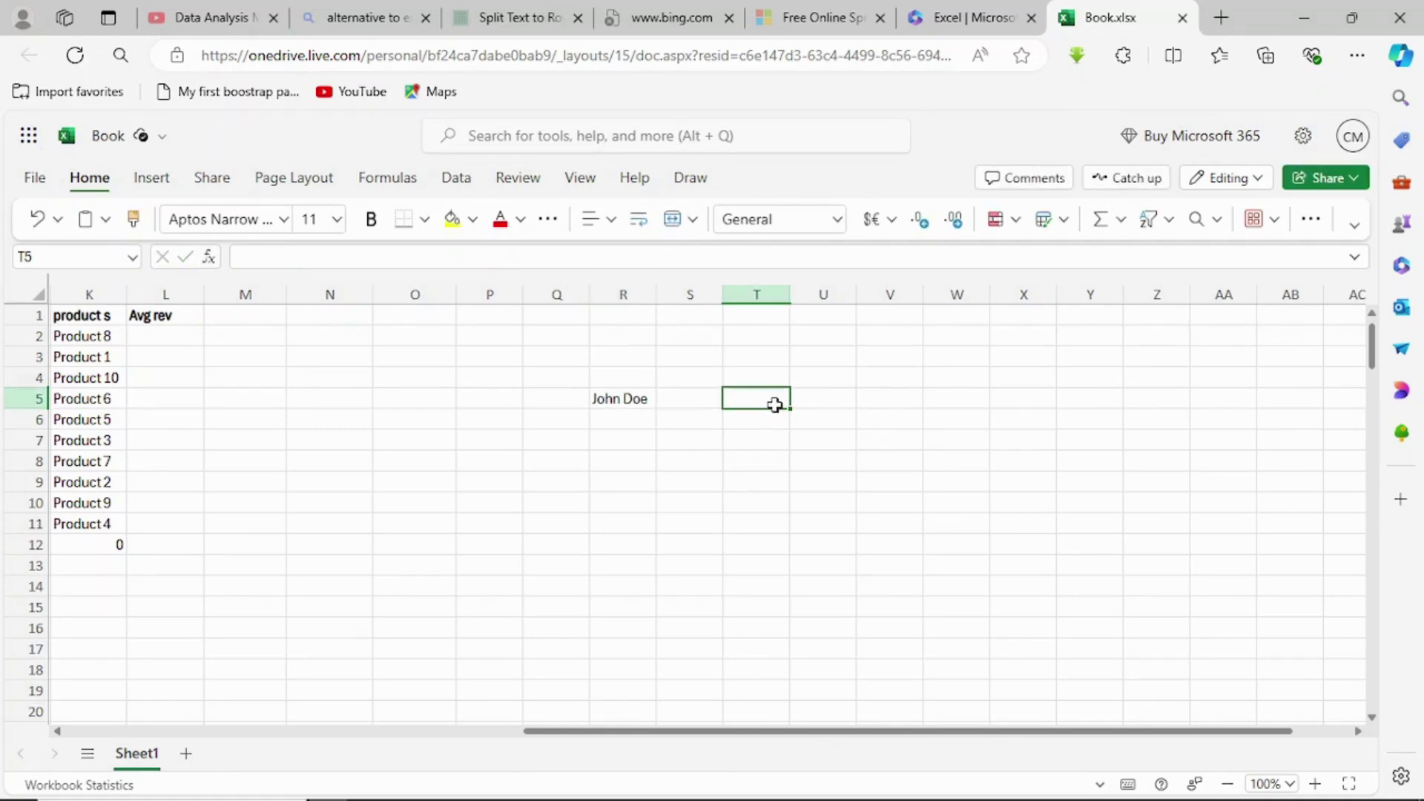
text(first name)
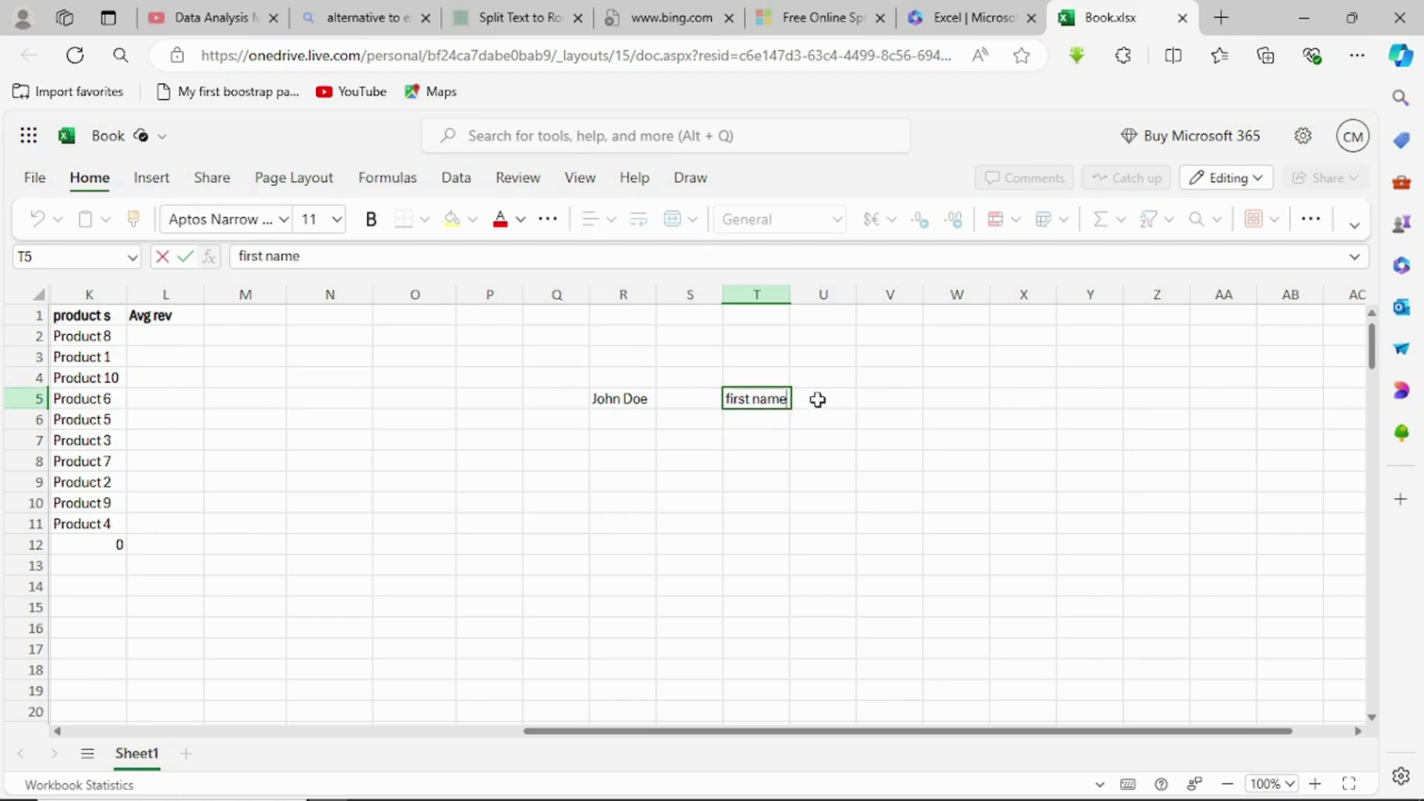
click(823, 396)
text(last name)
click(749, 439)
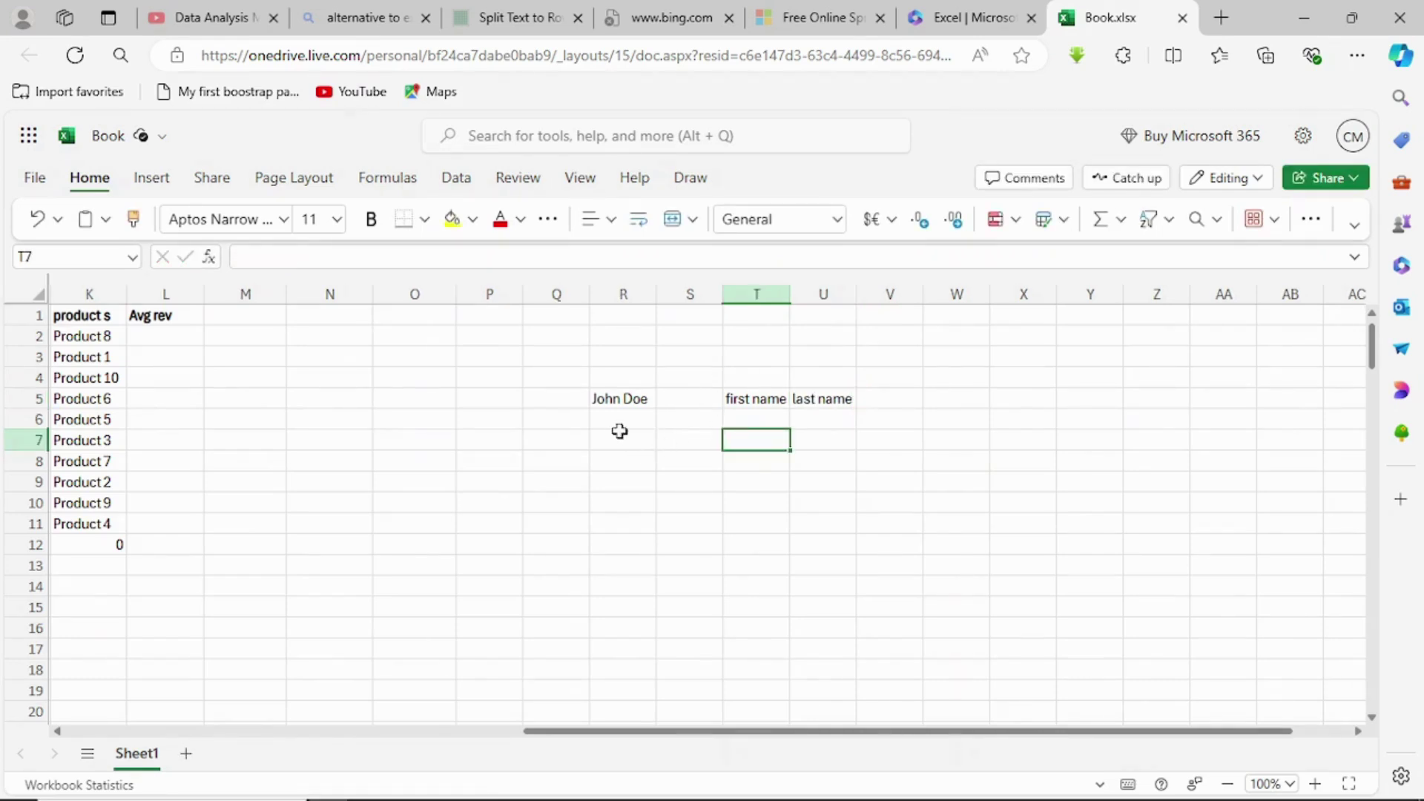
Step: Split the full name from R5 at the space with the formula =TEXTSPLIT(R5," ") in cell T6
click(760, 426)
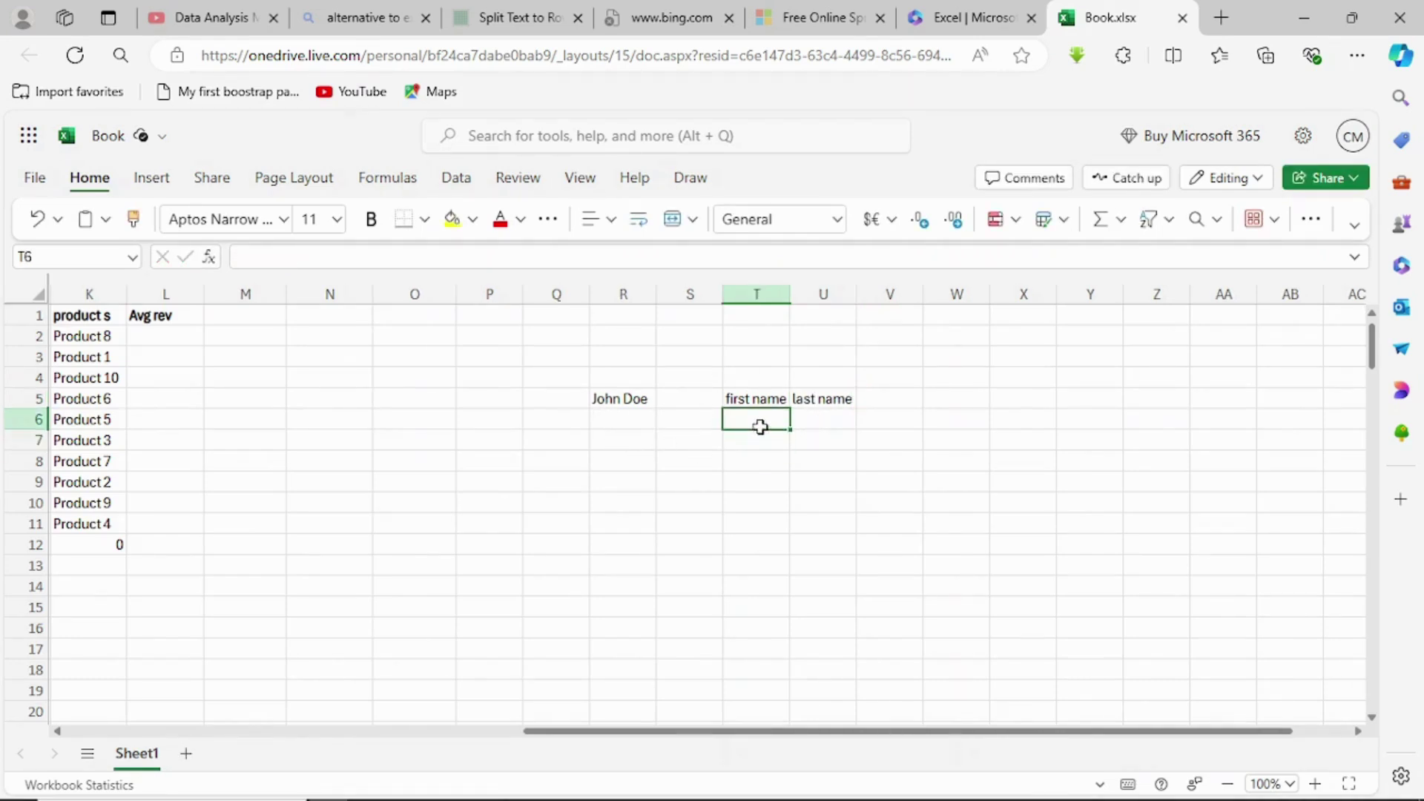
text(=)
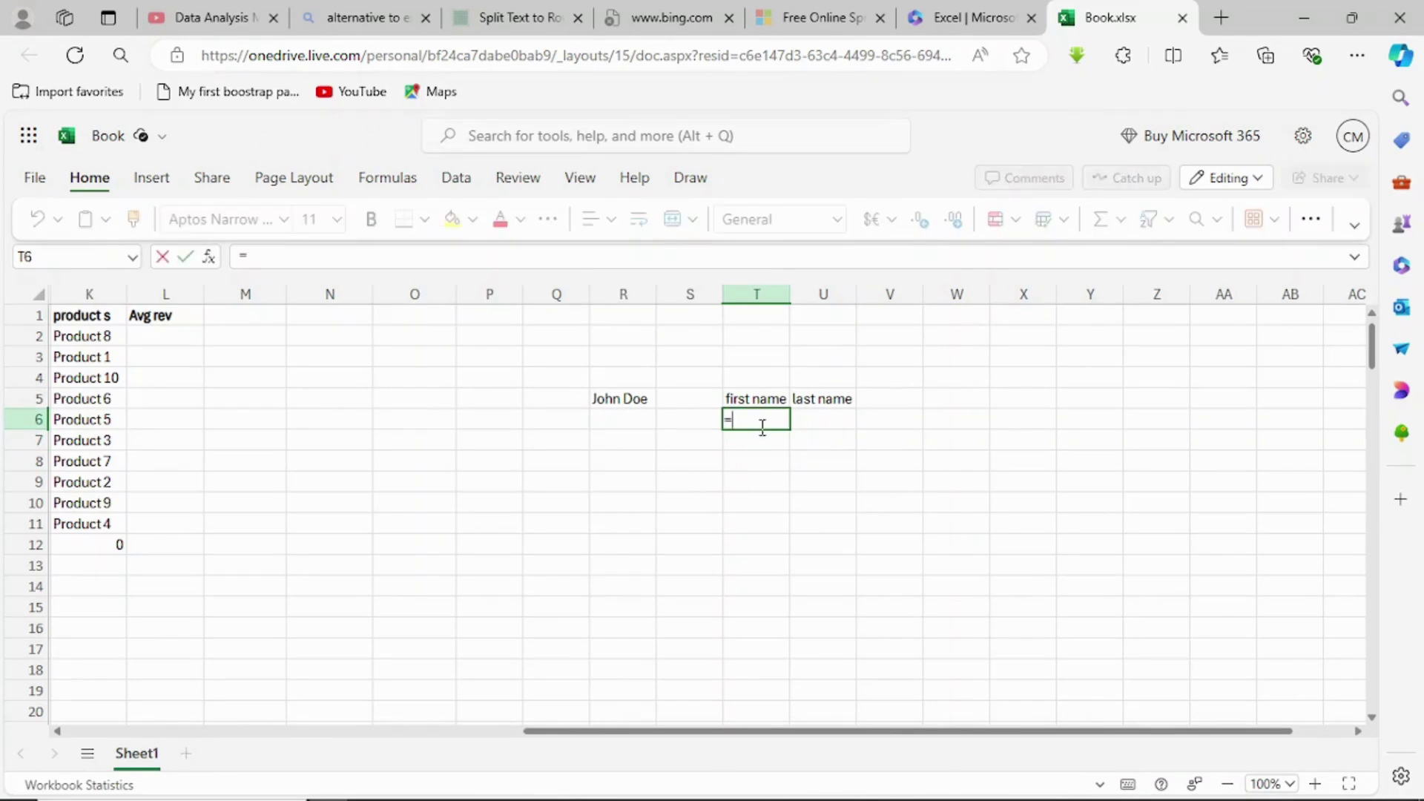
text(text)
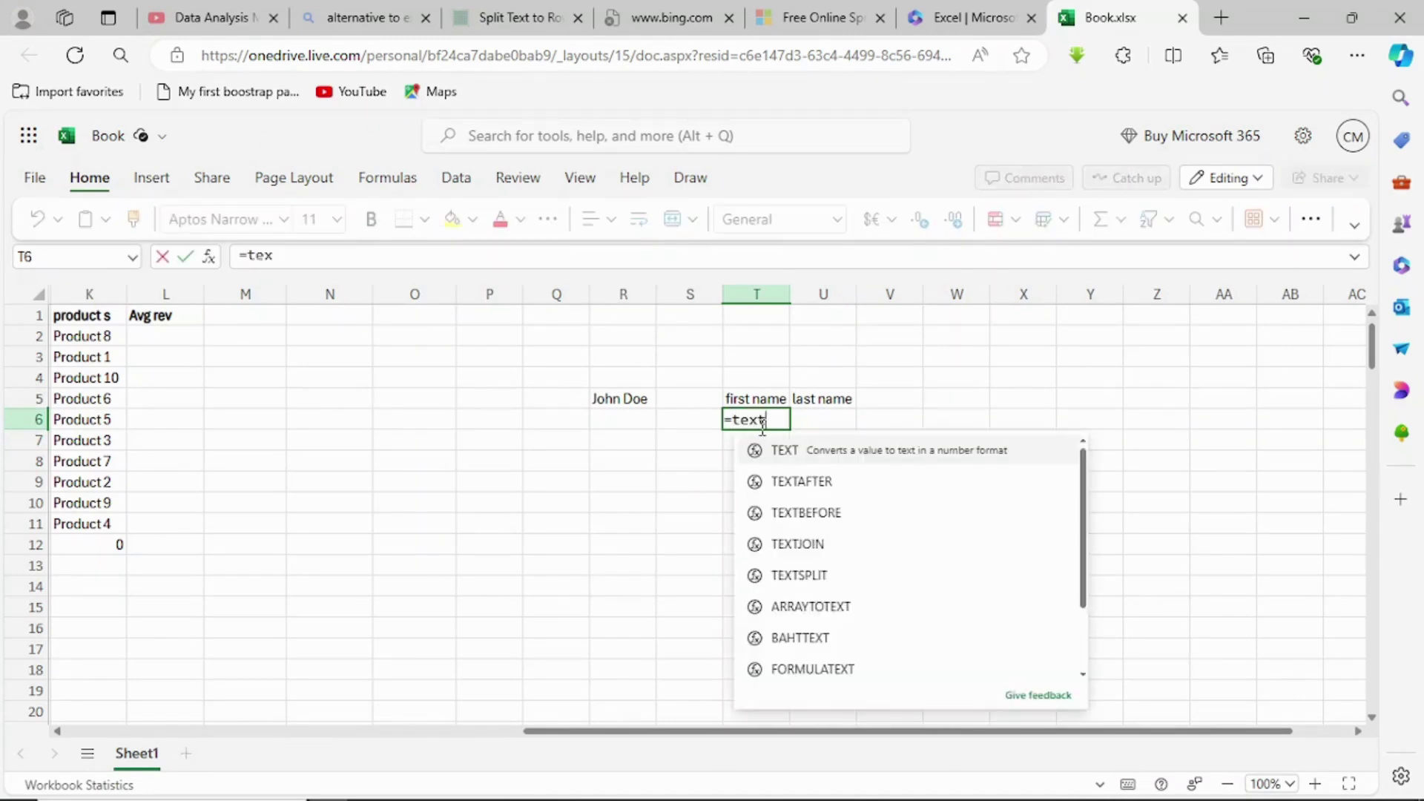
text(sp)
key(Tab)
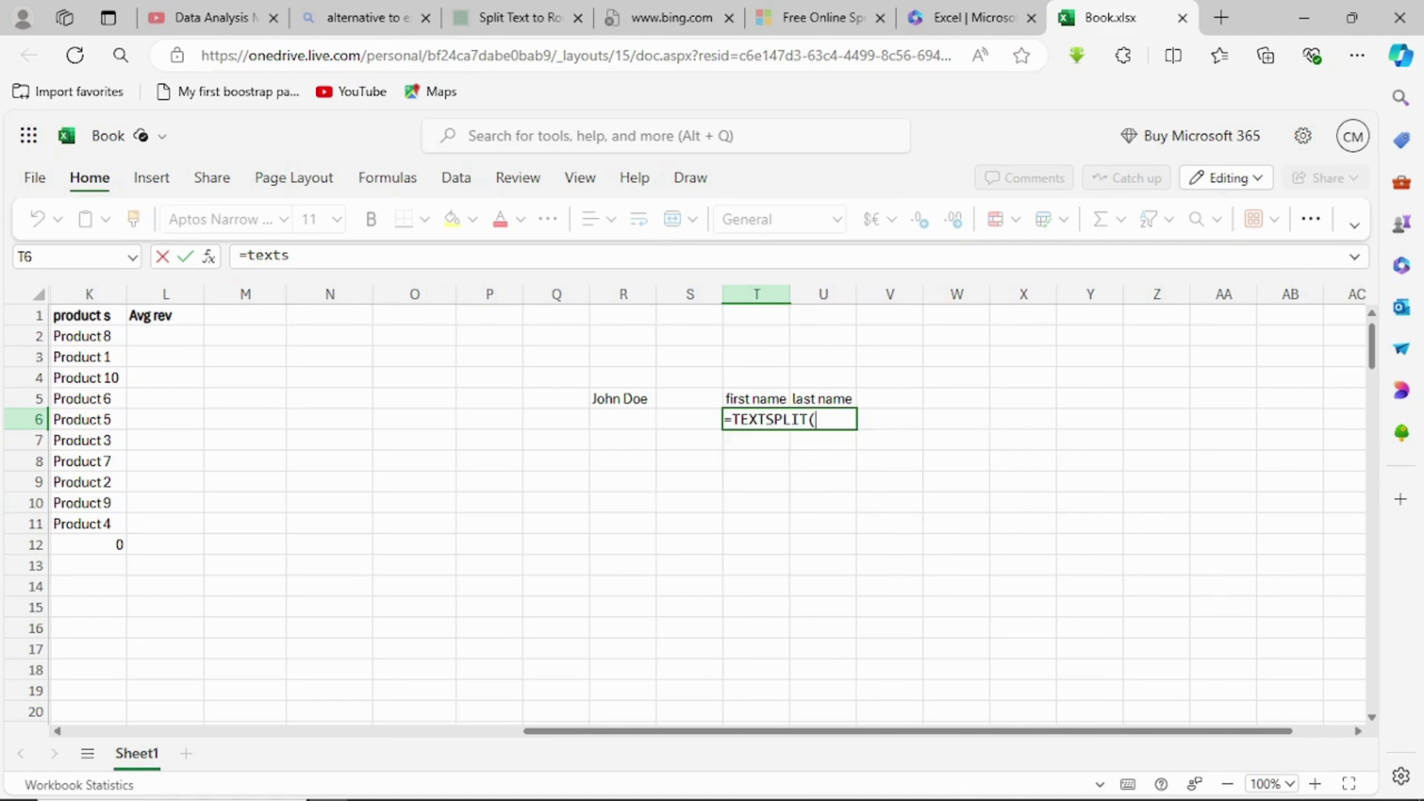
click(623, 398)
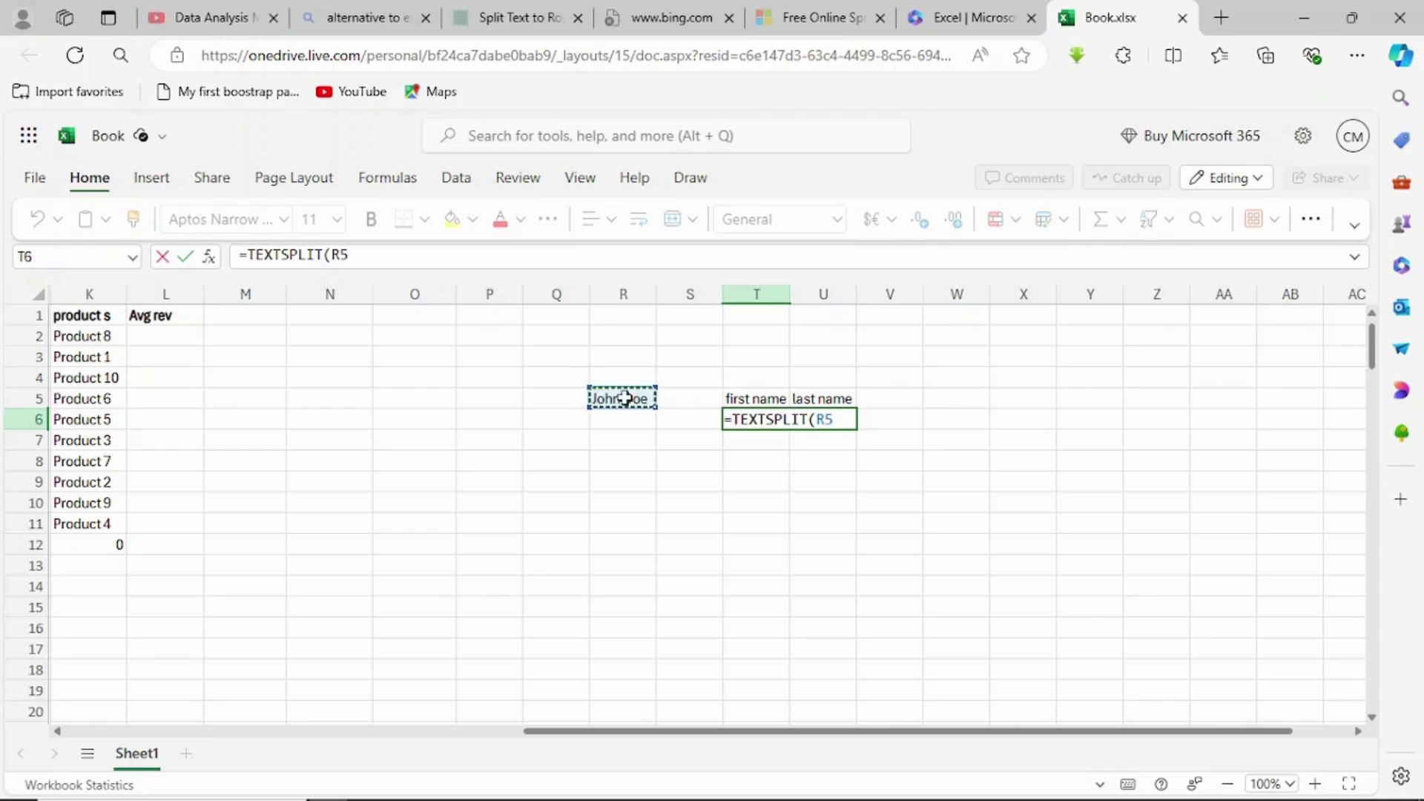
text(," )
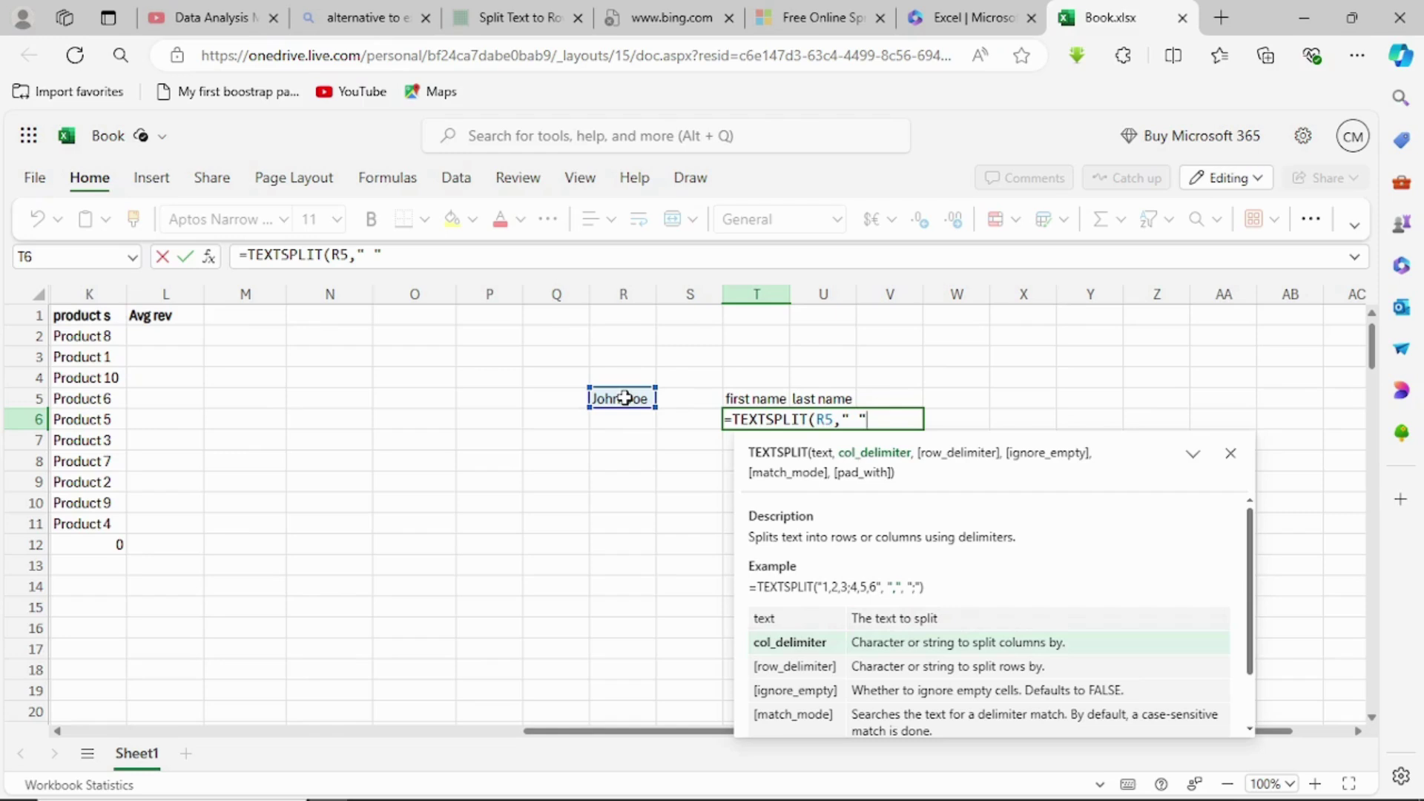
text("))
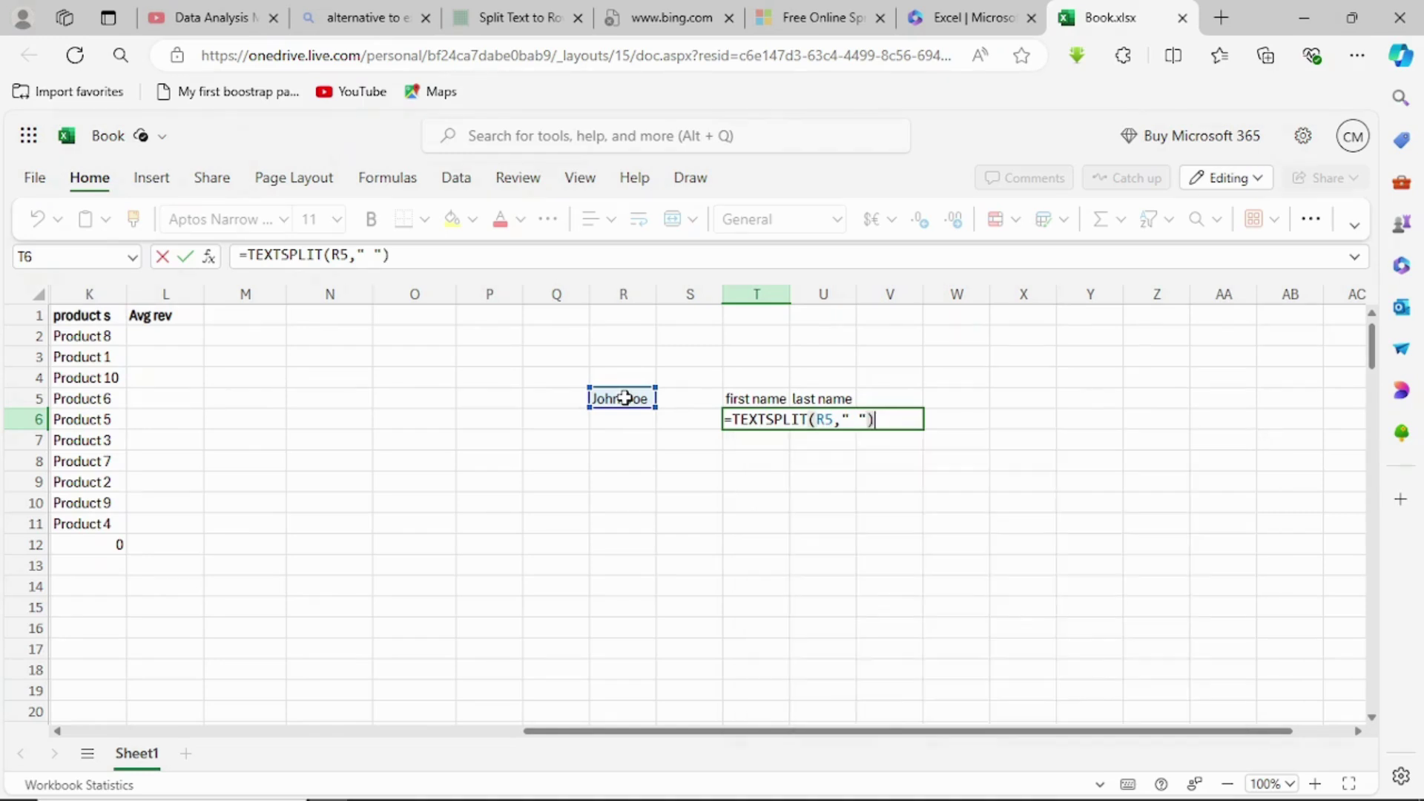
key(Return)
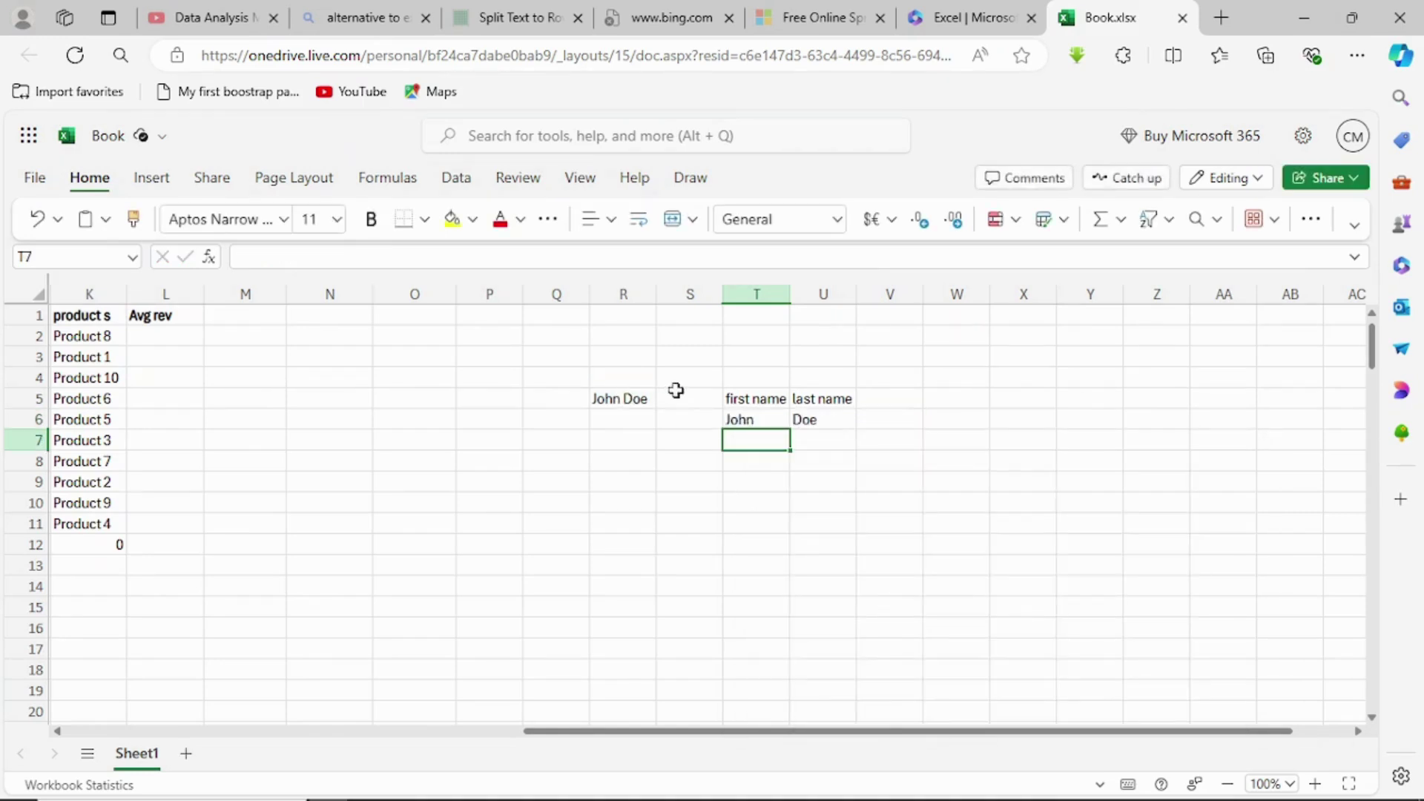
Step: Join the first and last names with a space between them using =CONCAT(T6," ",U6) in cell W7
click(787, 529)
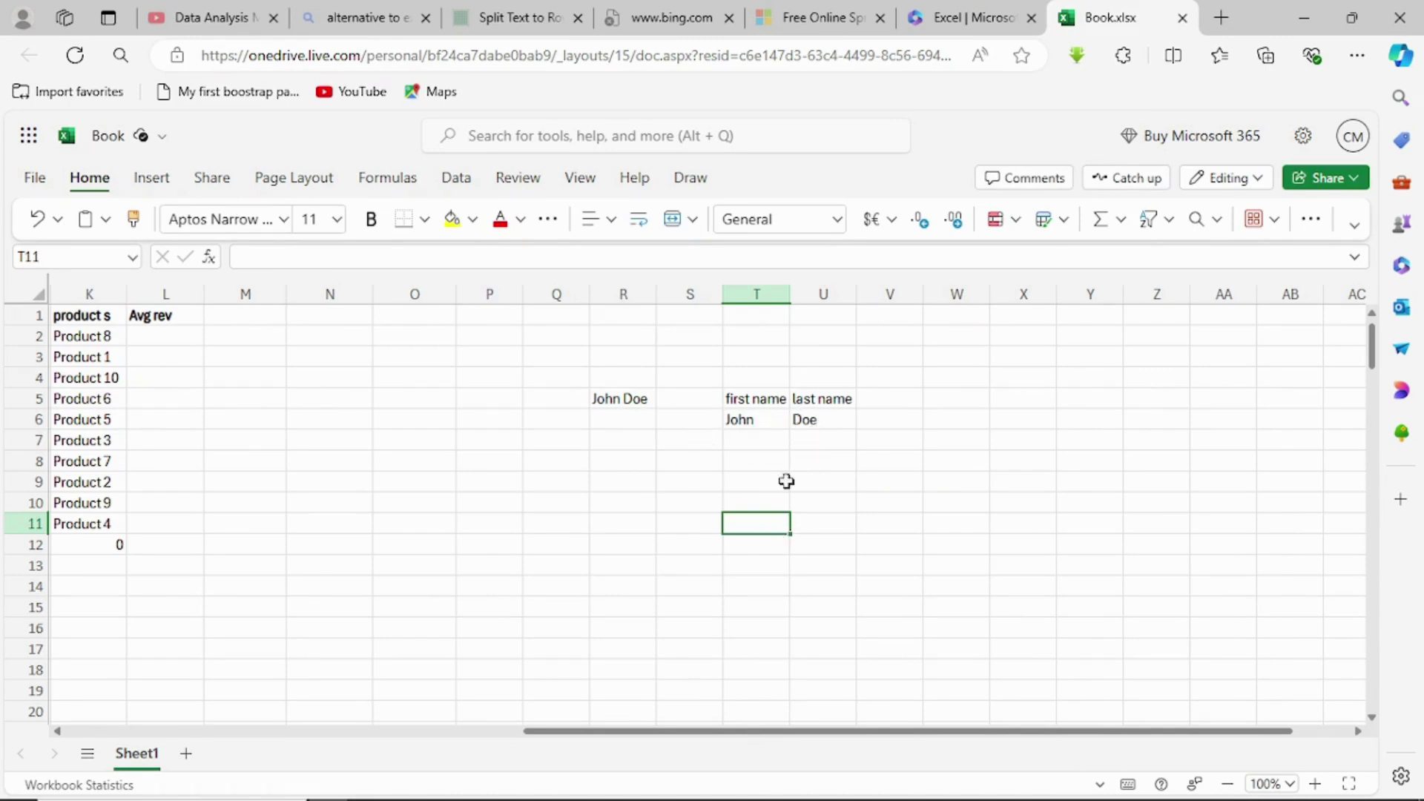
click(943, 441)
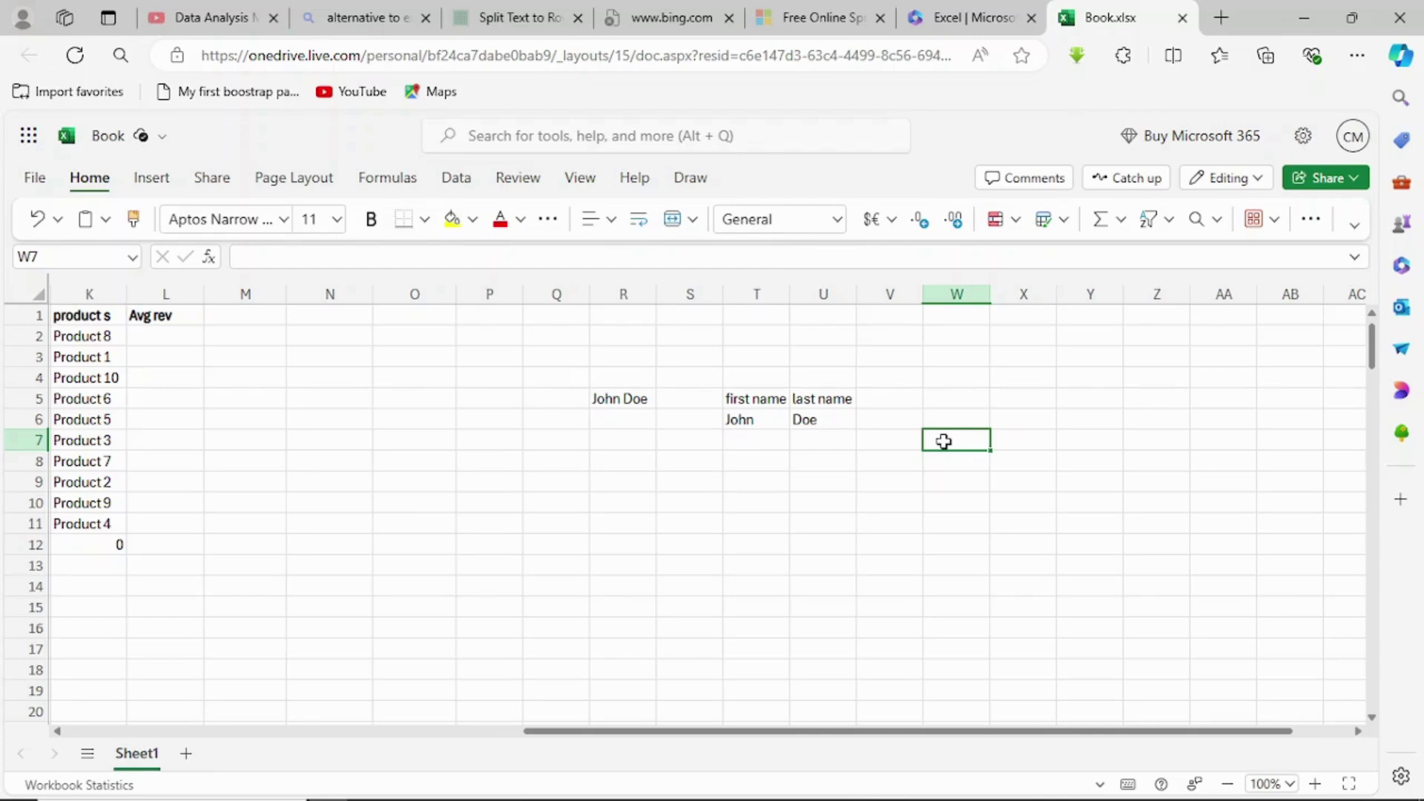
text(=conc)
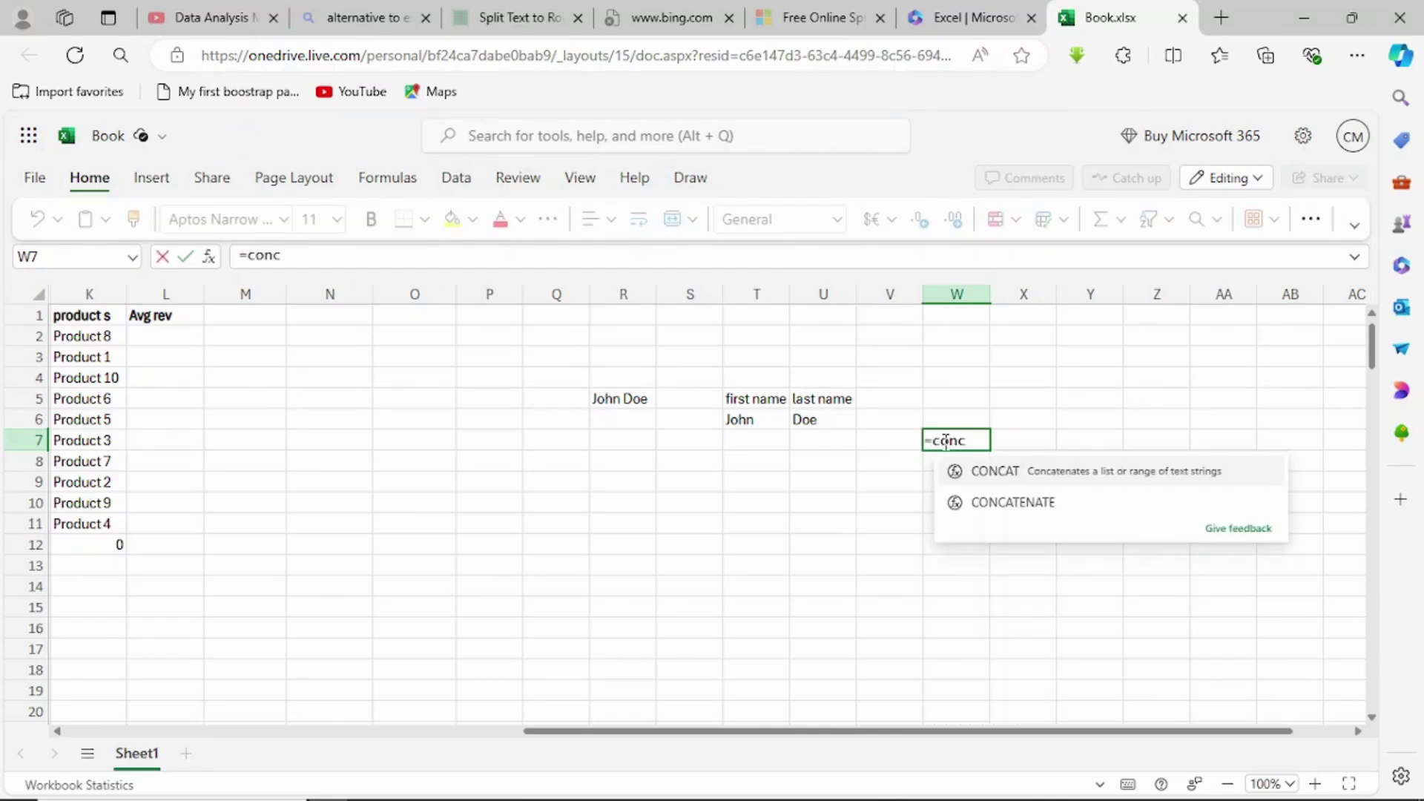
click(994, 469)
click(755, 419)
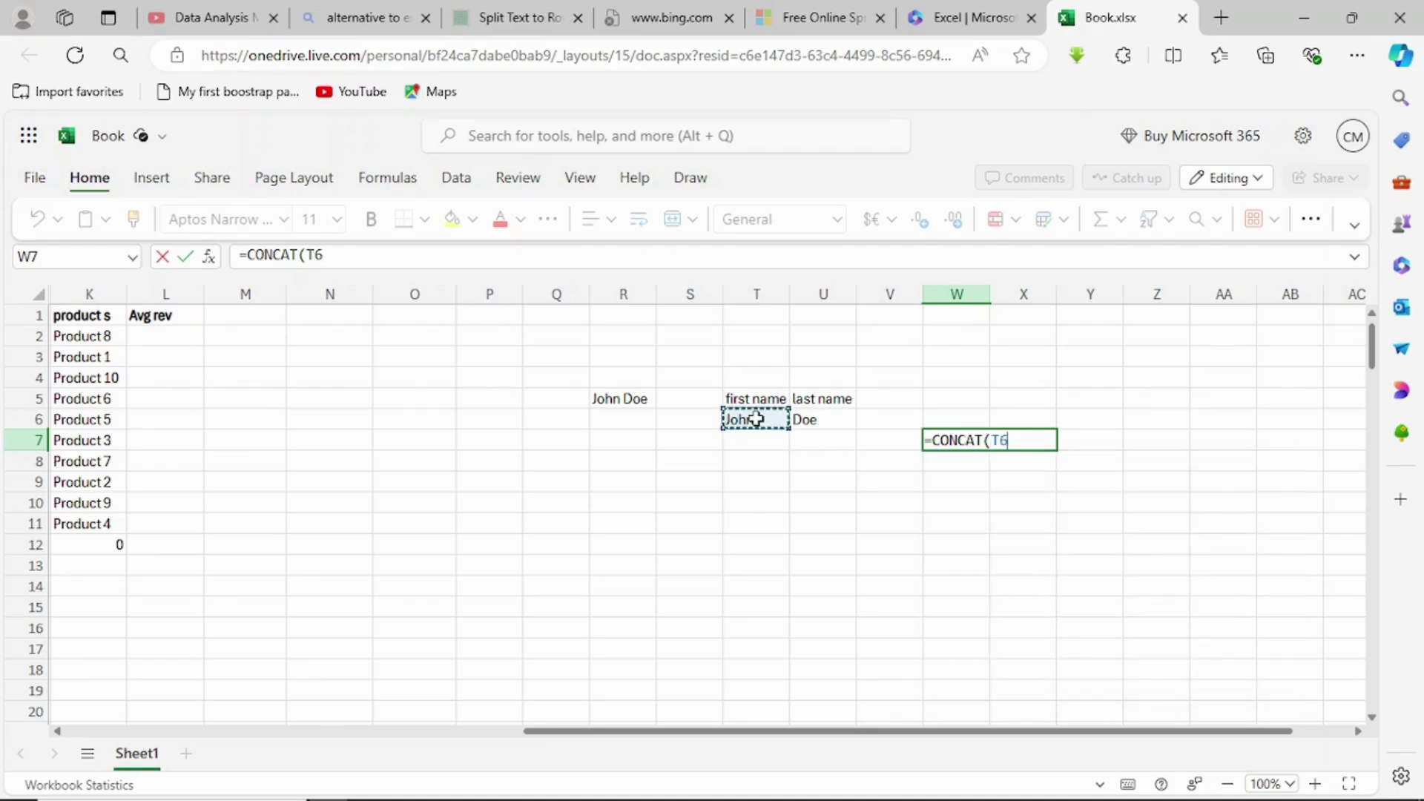
text(,)
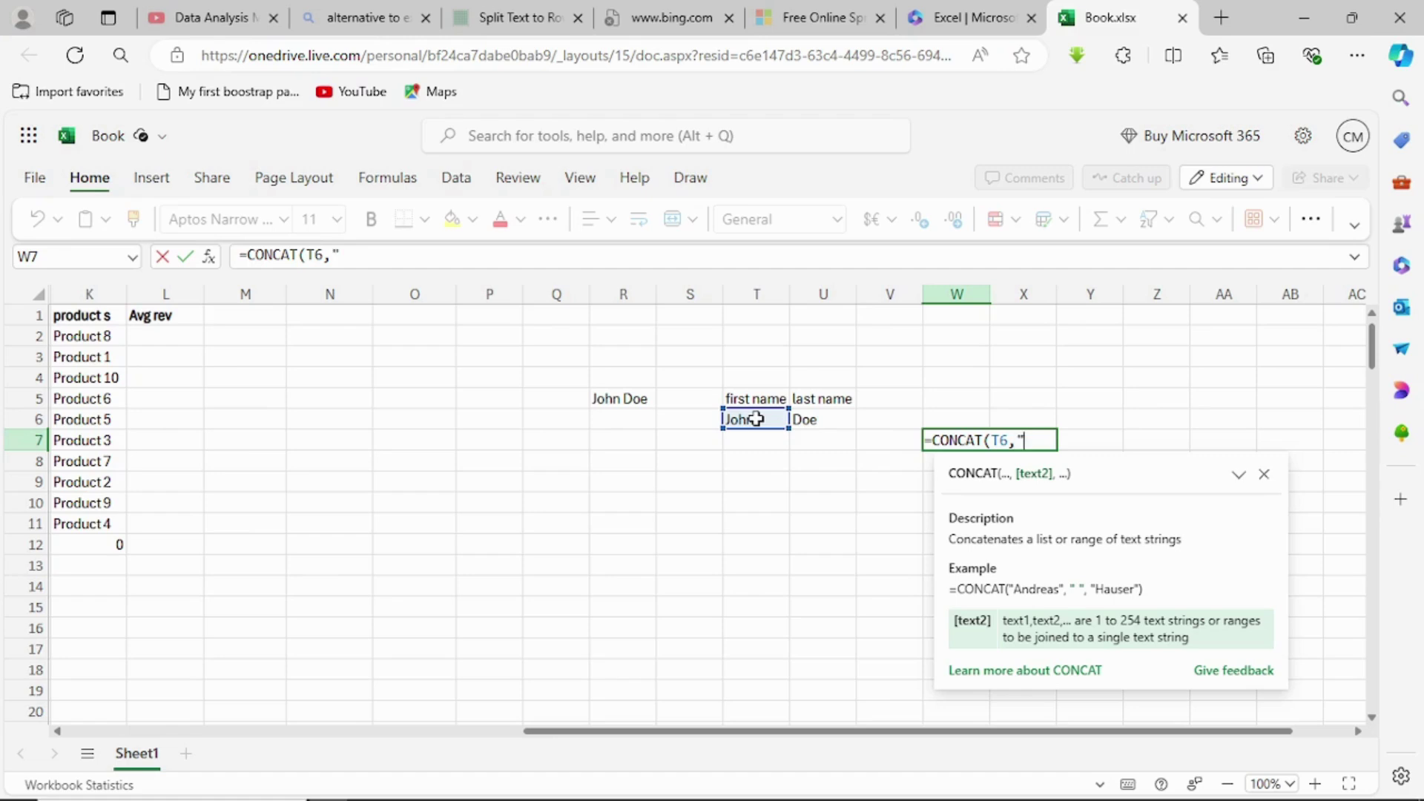
text(" ",)
click(825, 418)
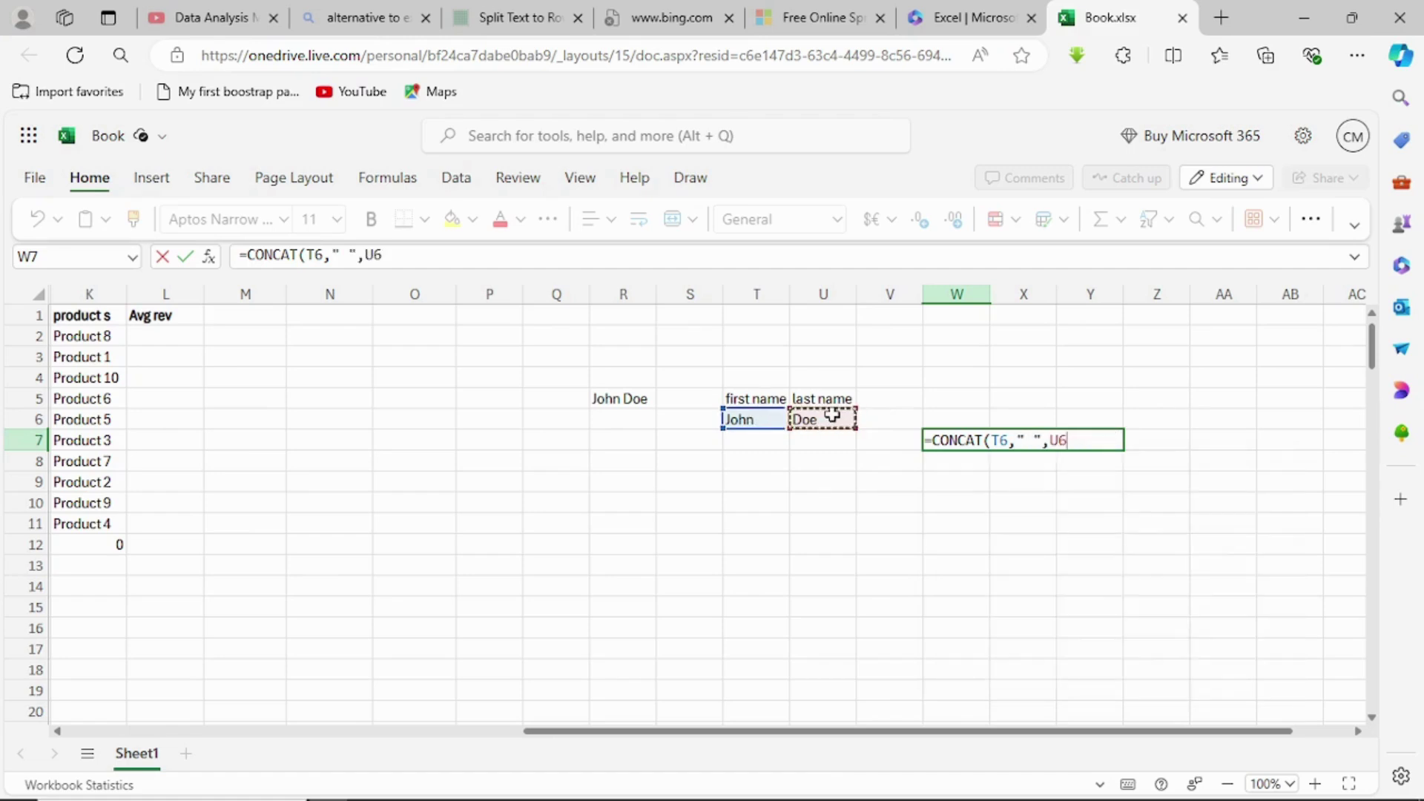
text())
key(Return)
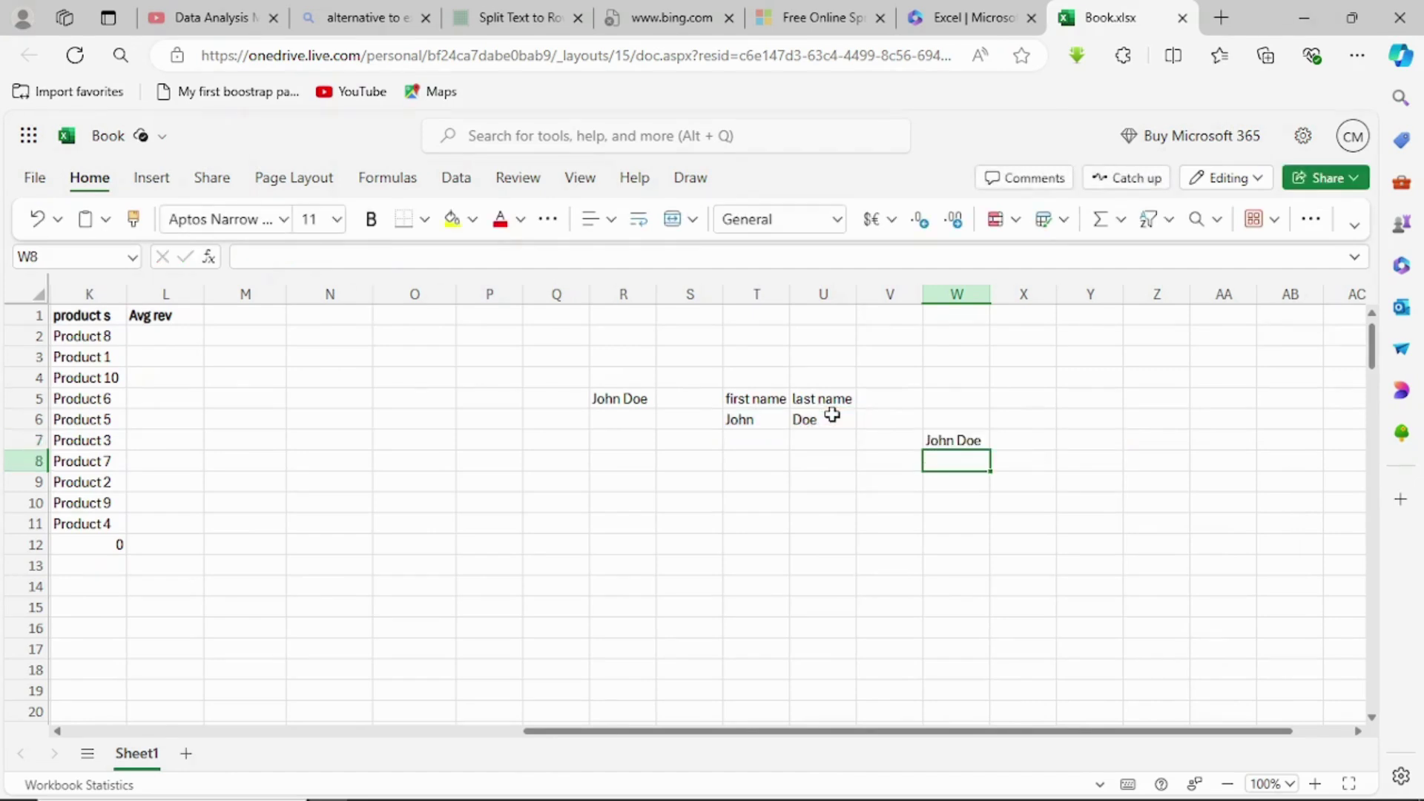
click(812, 562)
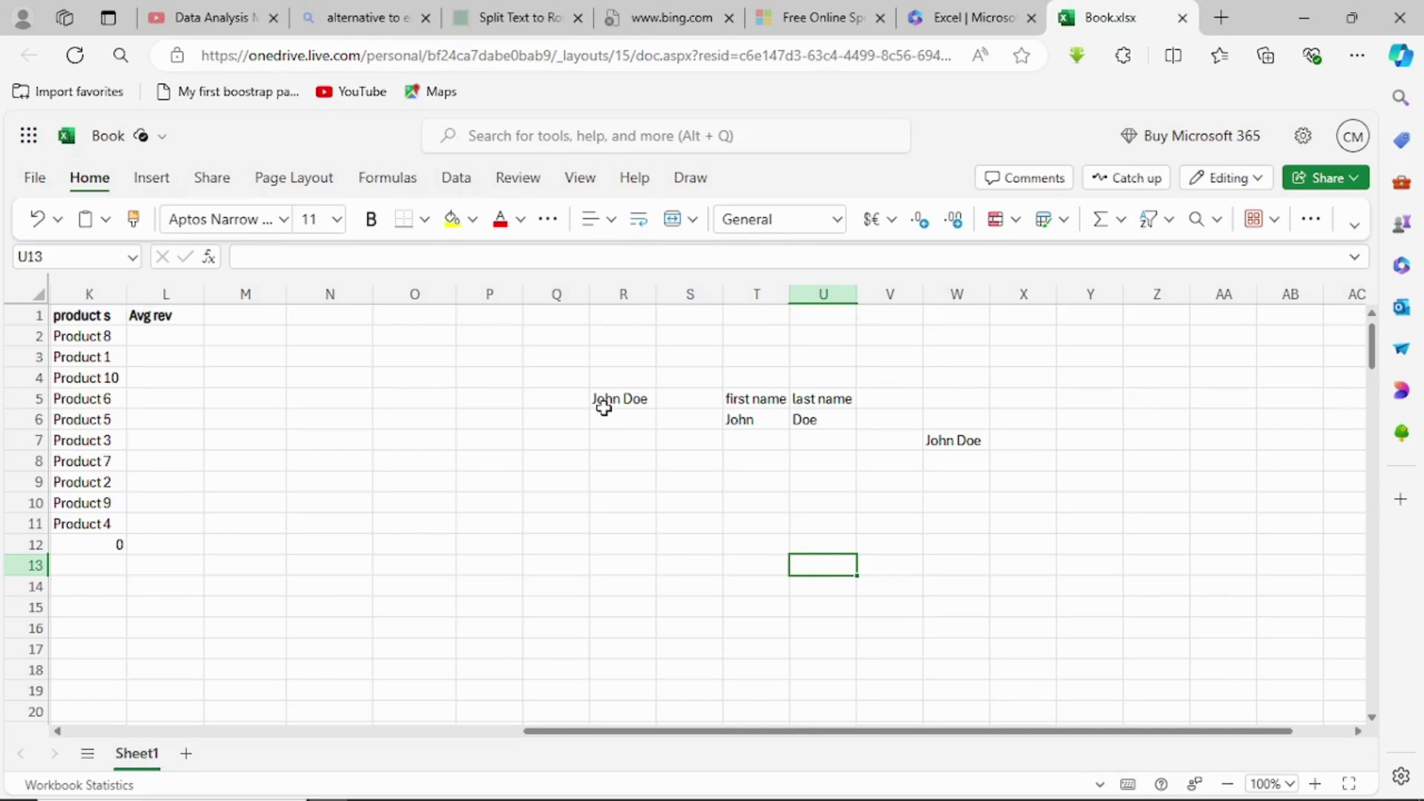
Step: Switch to the desktop Excel workbook Book1 and enter the sample full name in cell I5 of Sheet3
mouse_move(807, 775)
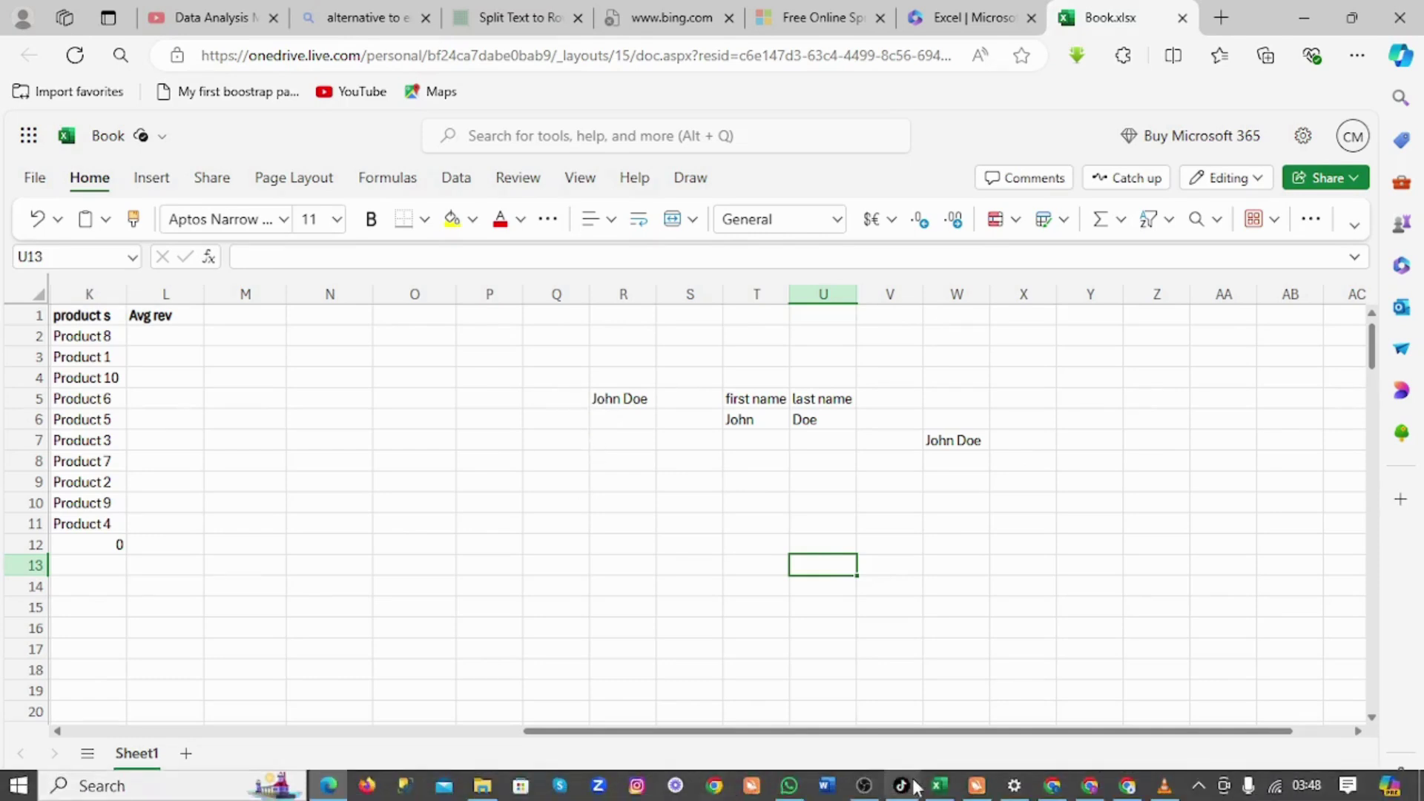
click(938, 786)
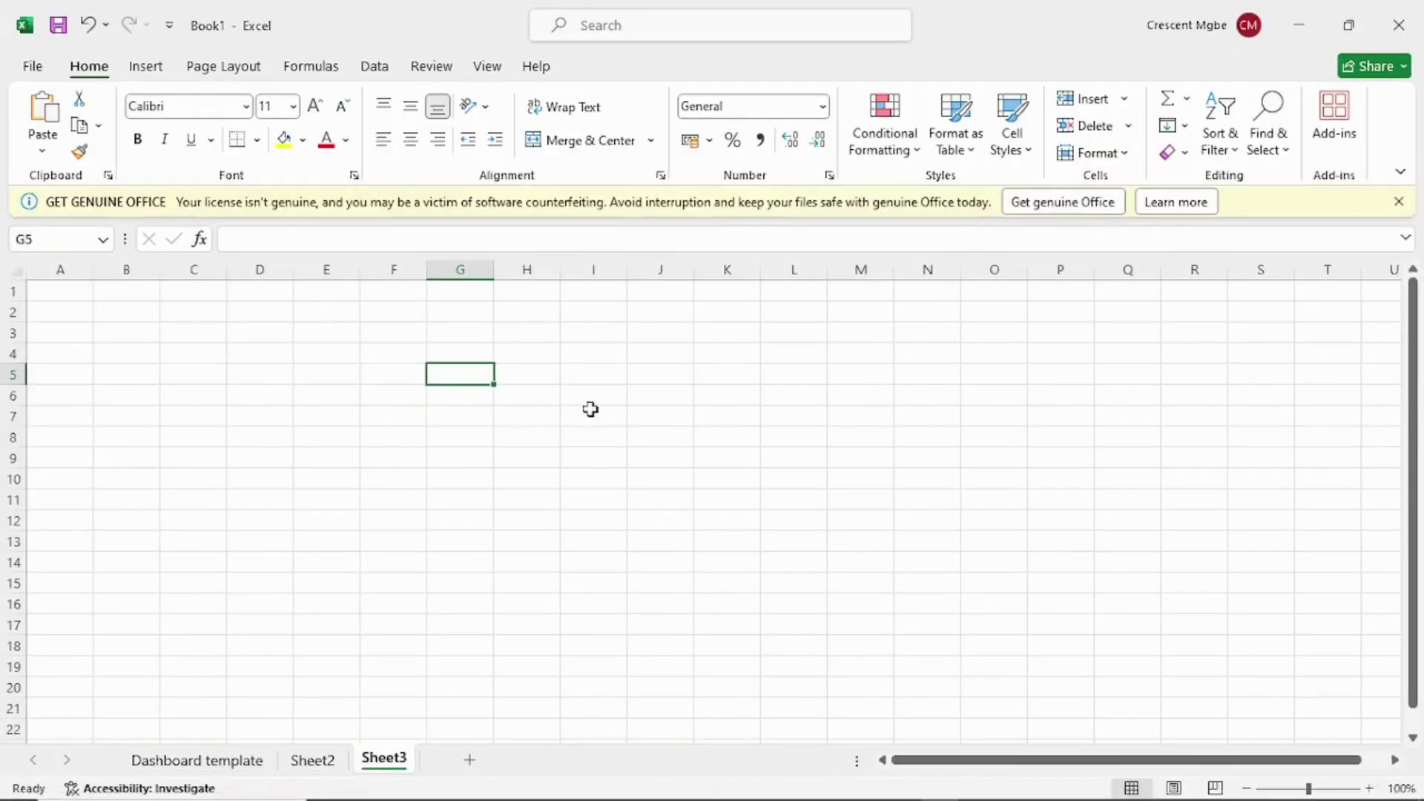
click(604, 376)
text(John)
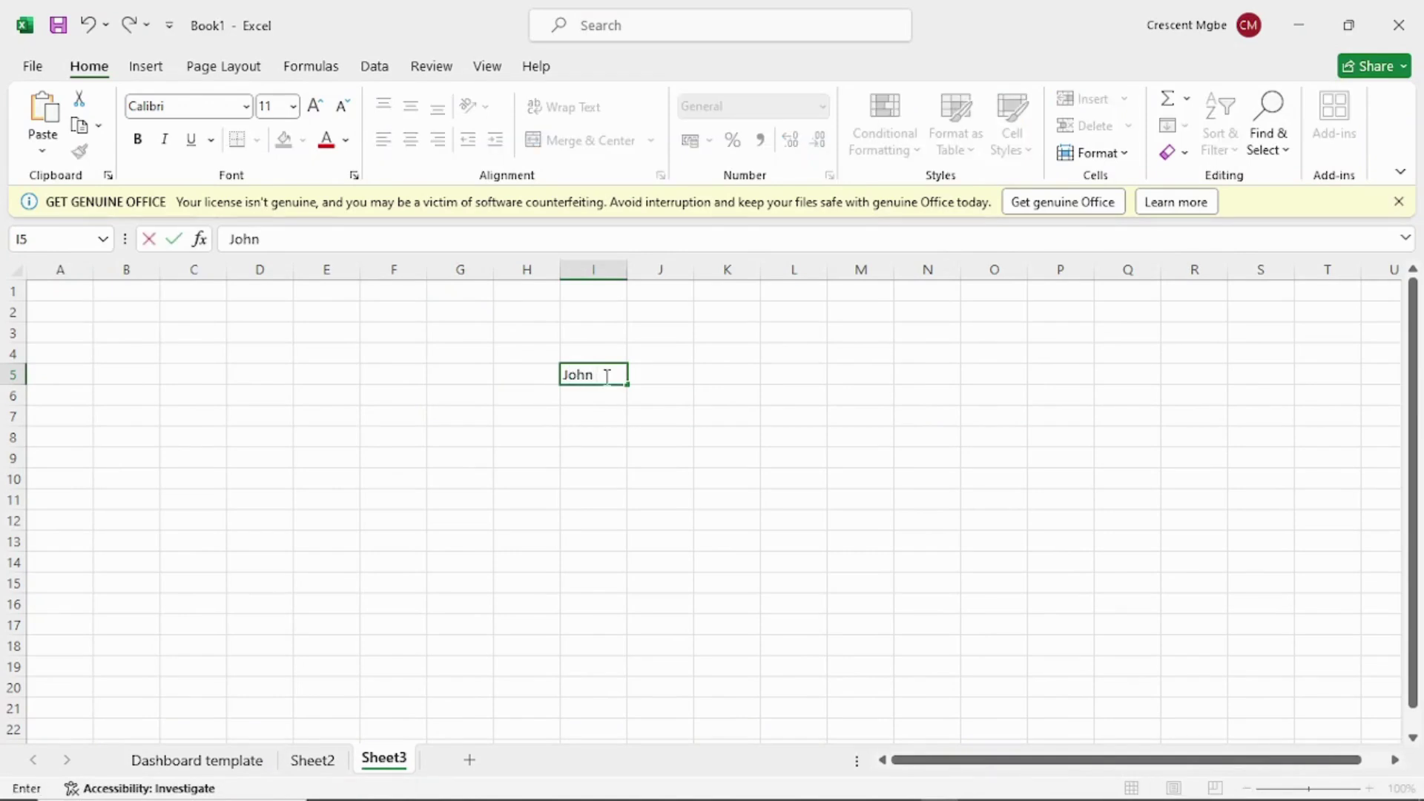
text( Doe)
click(726, 412)
Step: Add the headers "first name" in L5 and "last name" in M5, fitting column L to its text
click(790, 376)
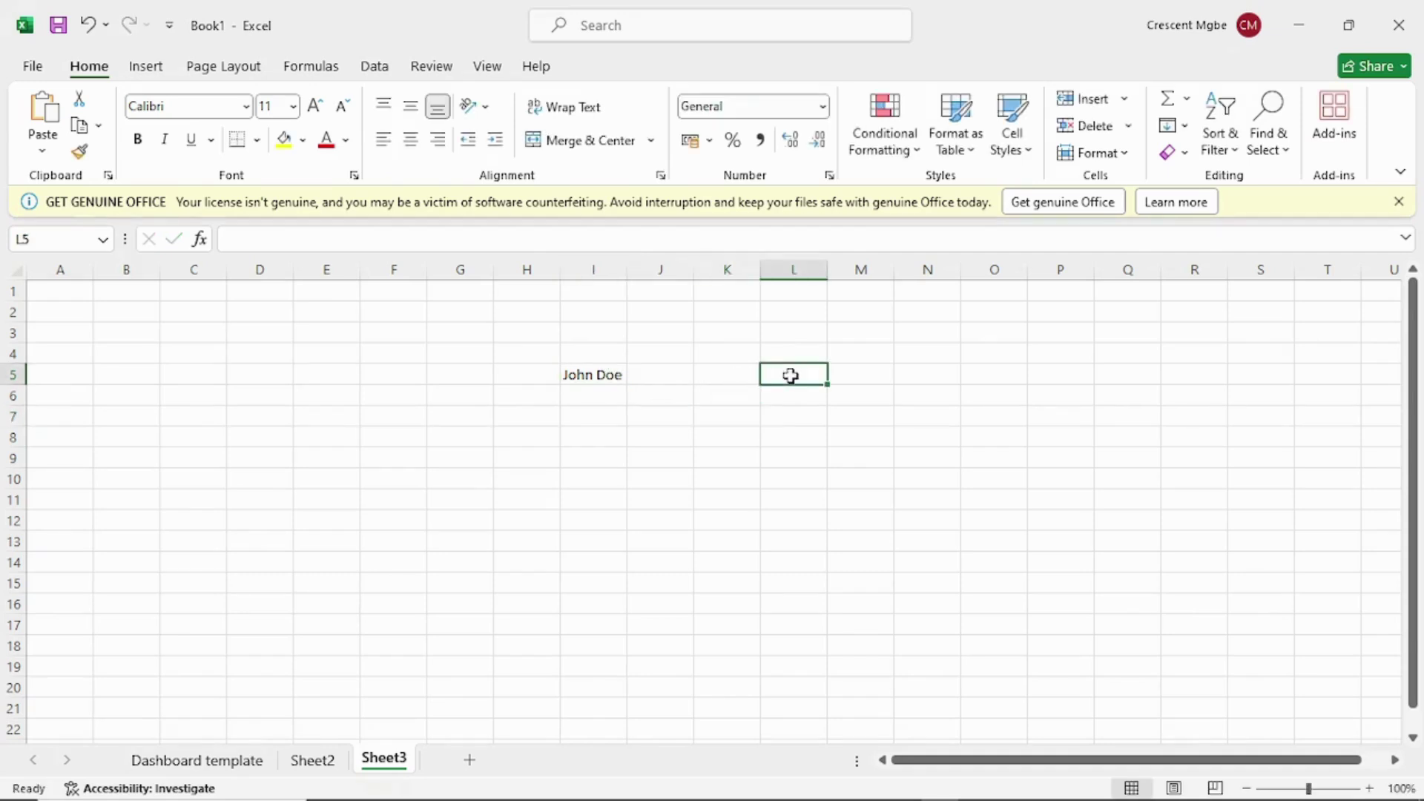
text(first name)
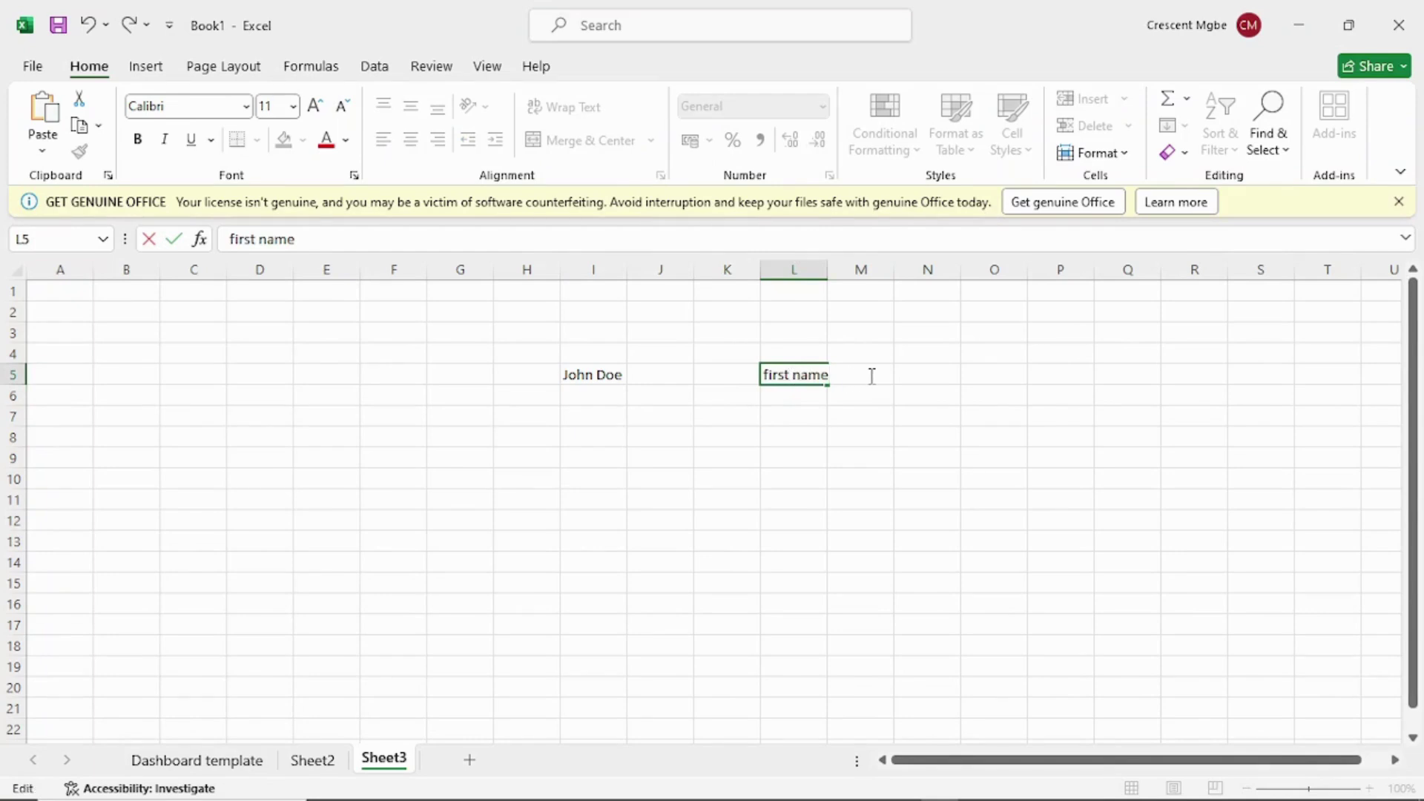
click(831, 269)
double_click(827, 269)
click(880, 375)
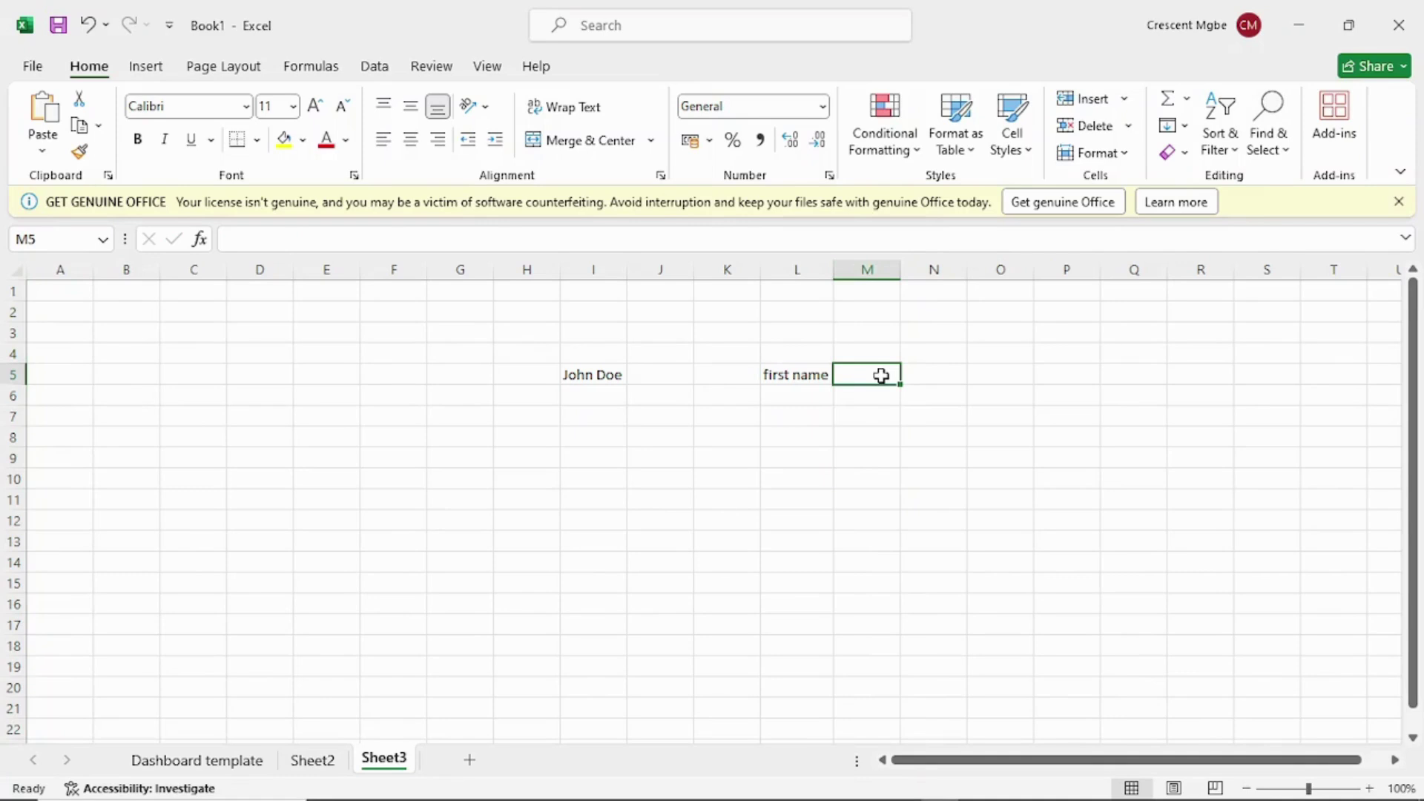
text(last name)
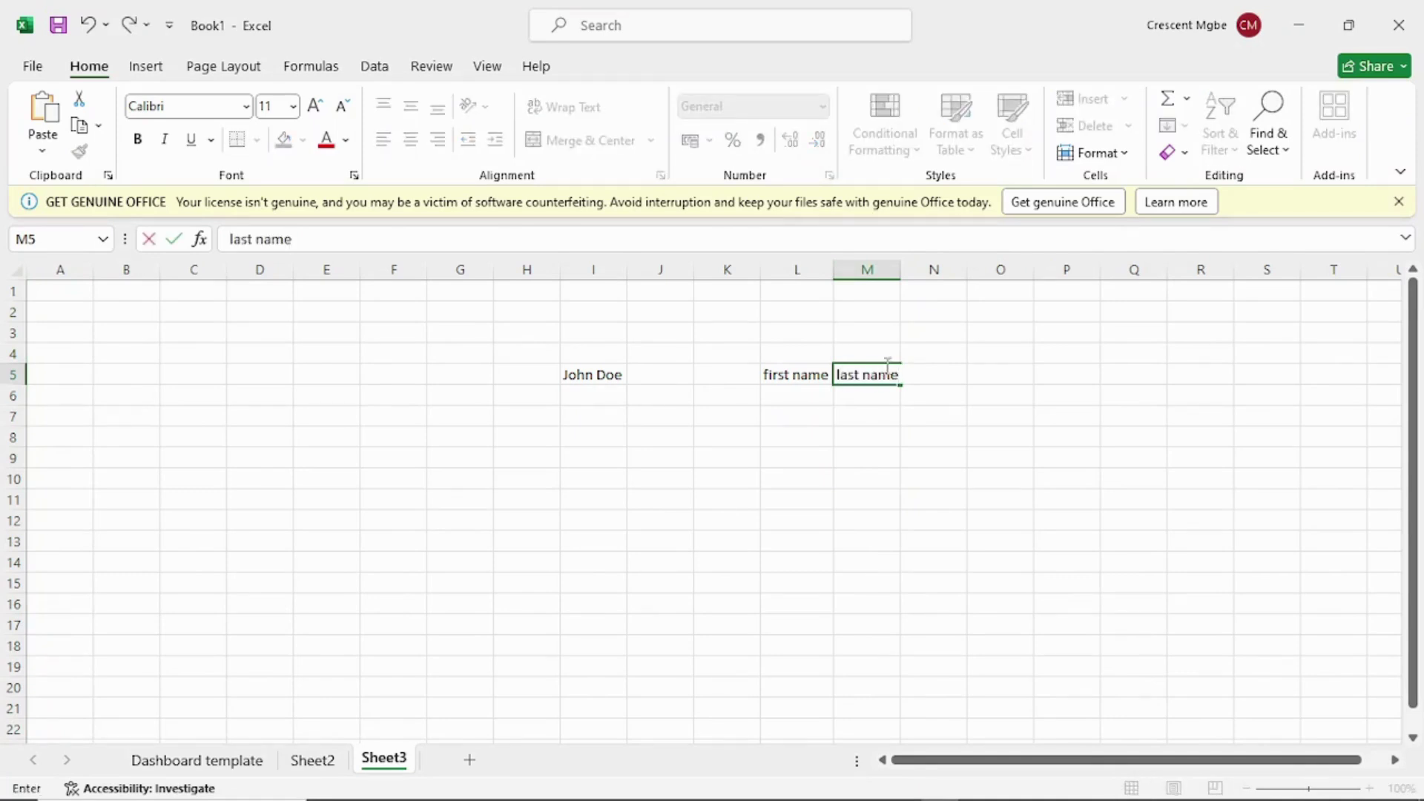
Step: Start a text-splitting function formula in cell L6, below the first name header
click(816, 391)
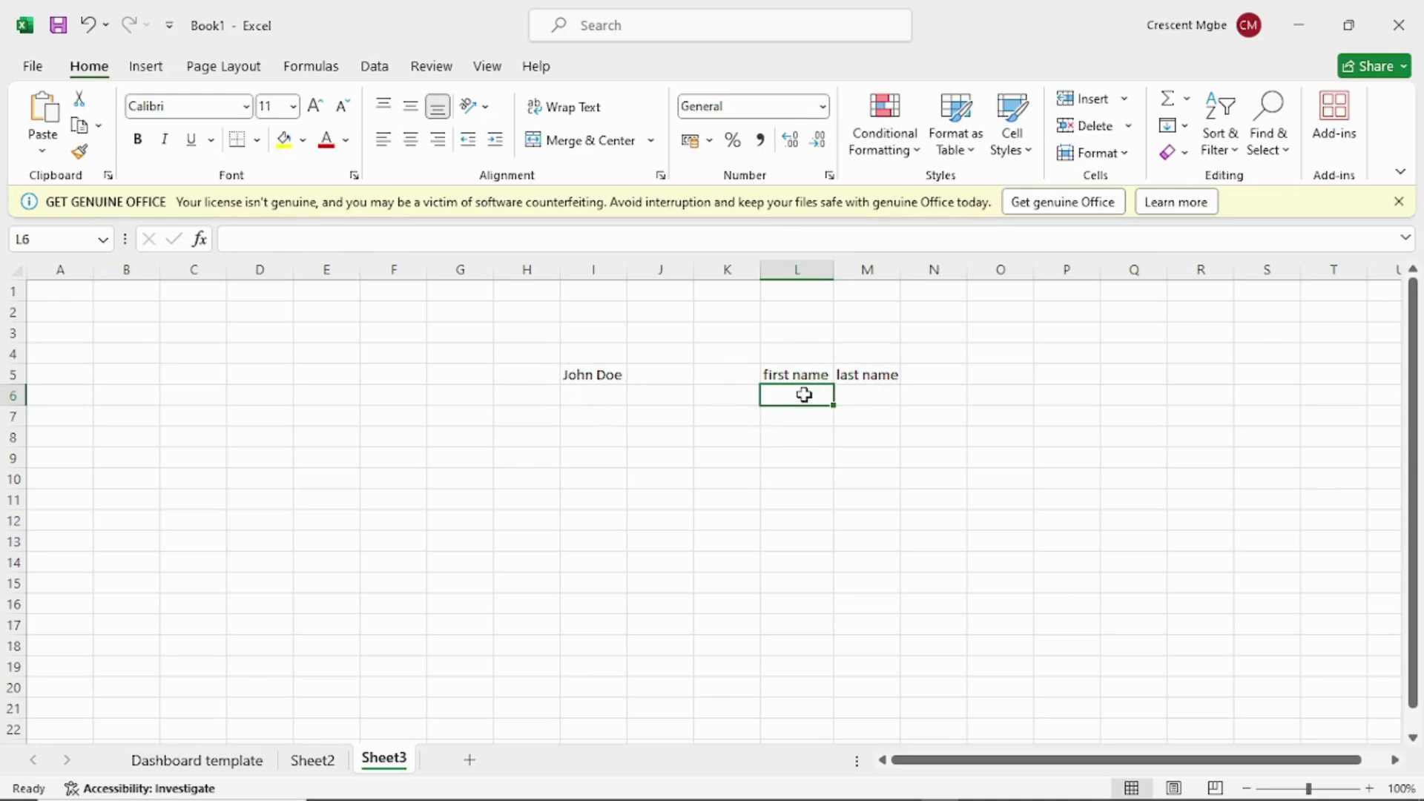
text(=tex)
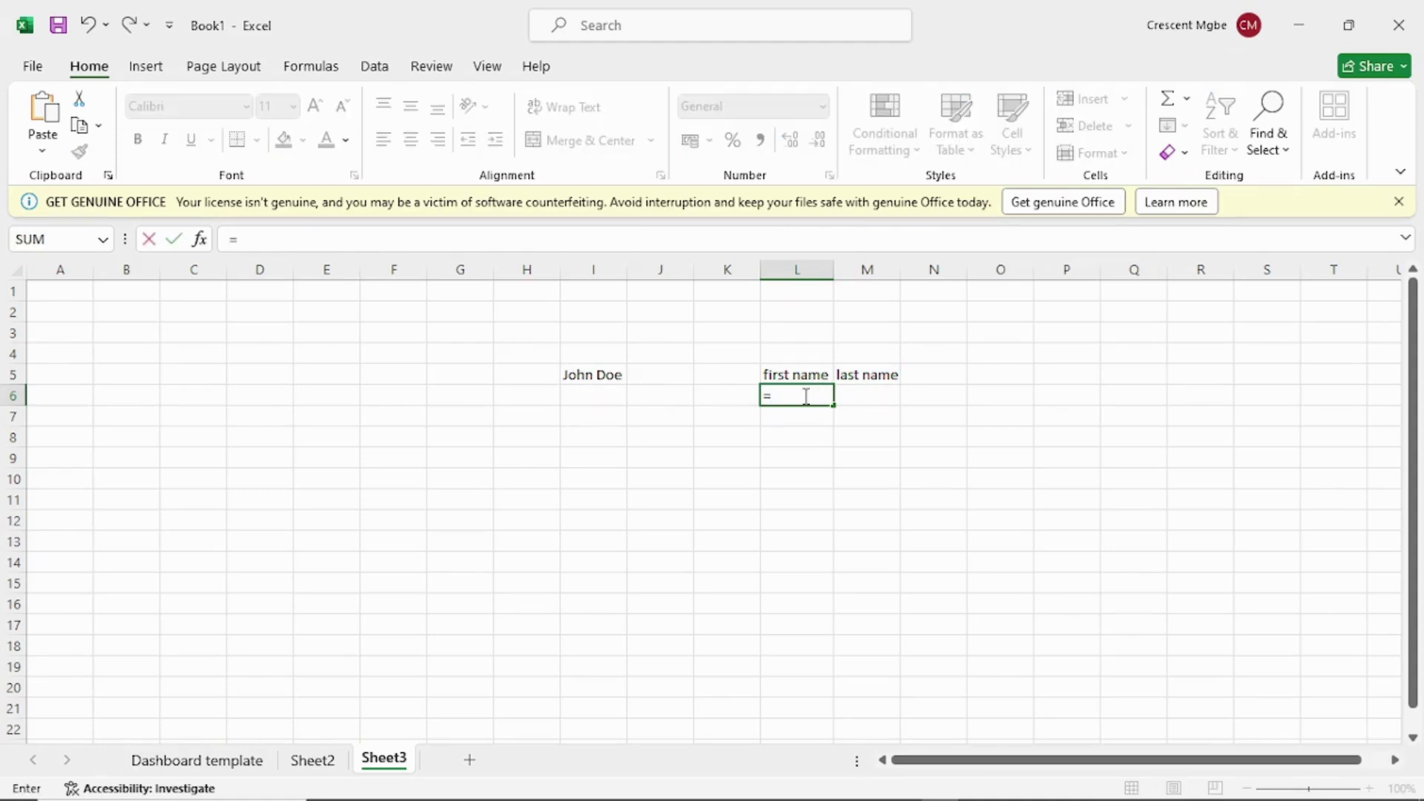
text(ts)
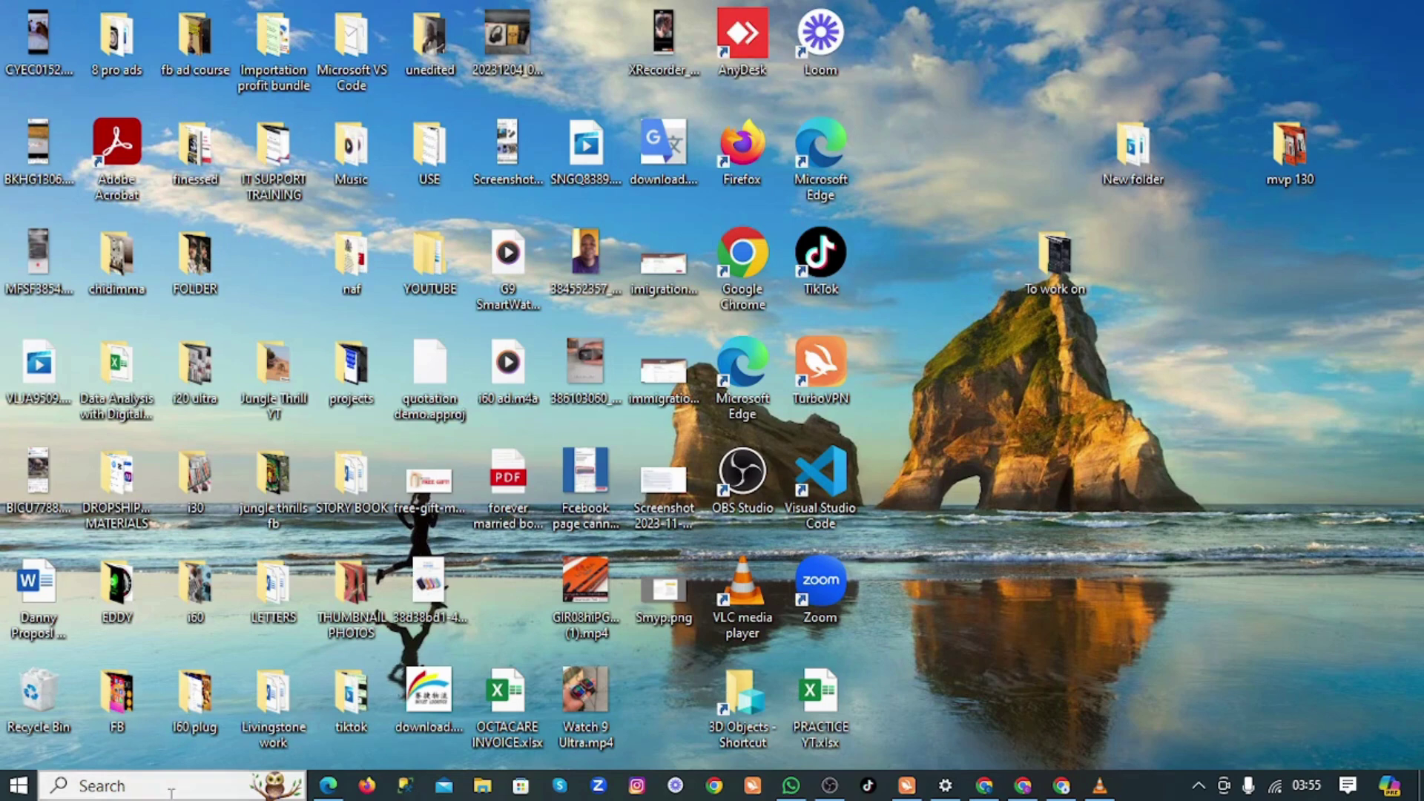
Step: Search Windows for "word" and for "excel" to check whether the Office programs are installed
click(169, 788)
text(word)
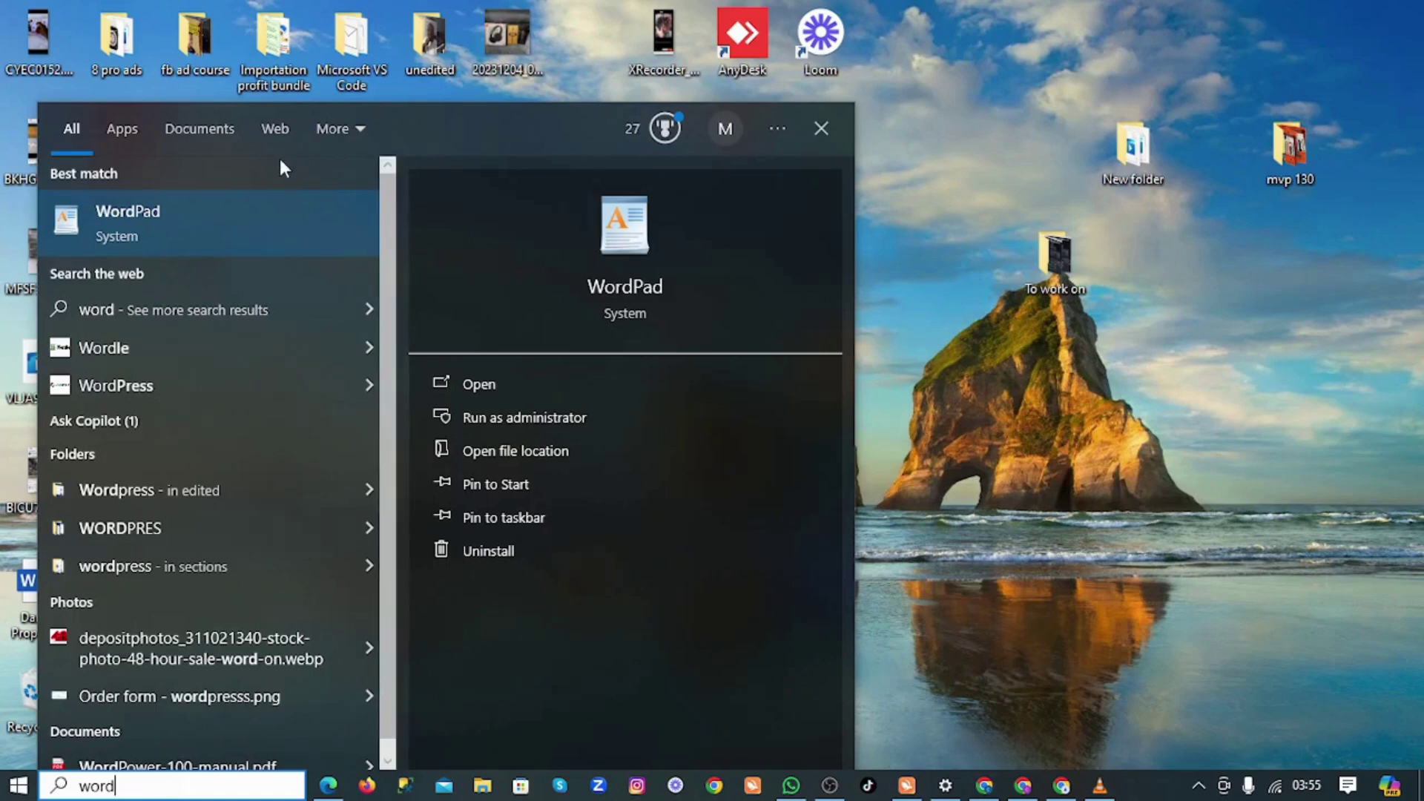
key(BackSpace)
key(BackSpace)
key(BackSpace)
key(BackSpace)
text(excel)
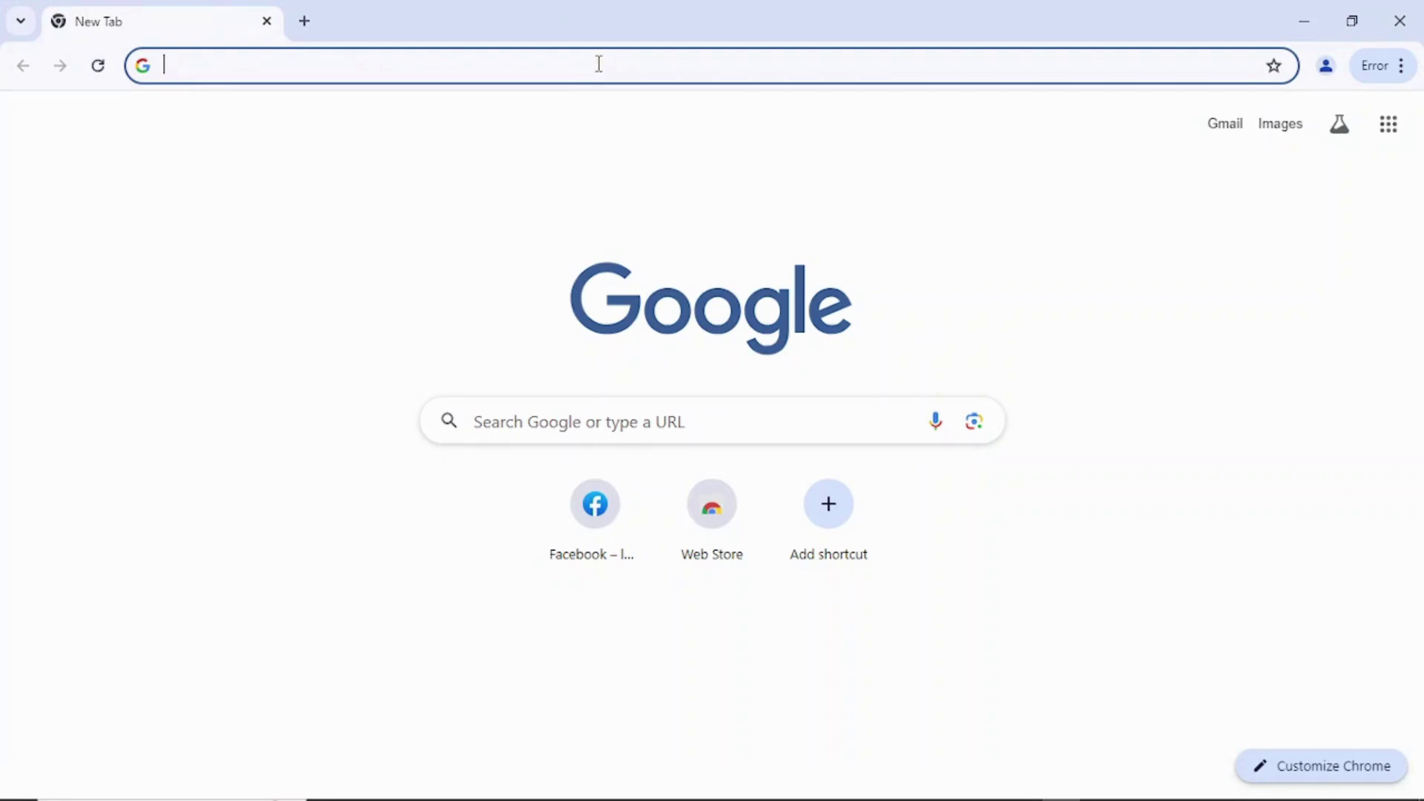
Step: Search the web for "office deployment tool" and open the official Microsoft download page
text(office)
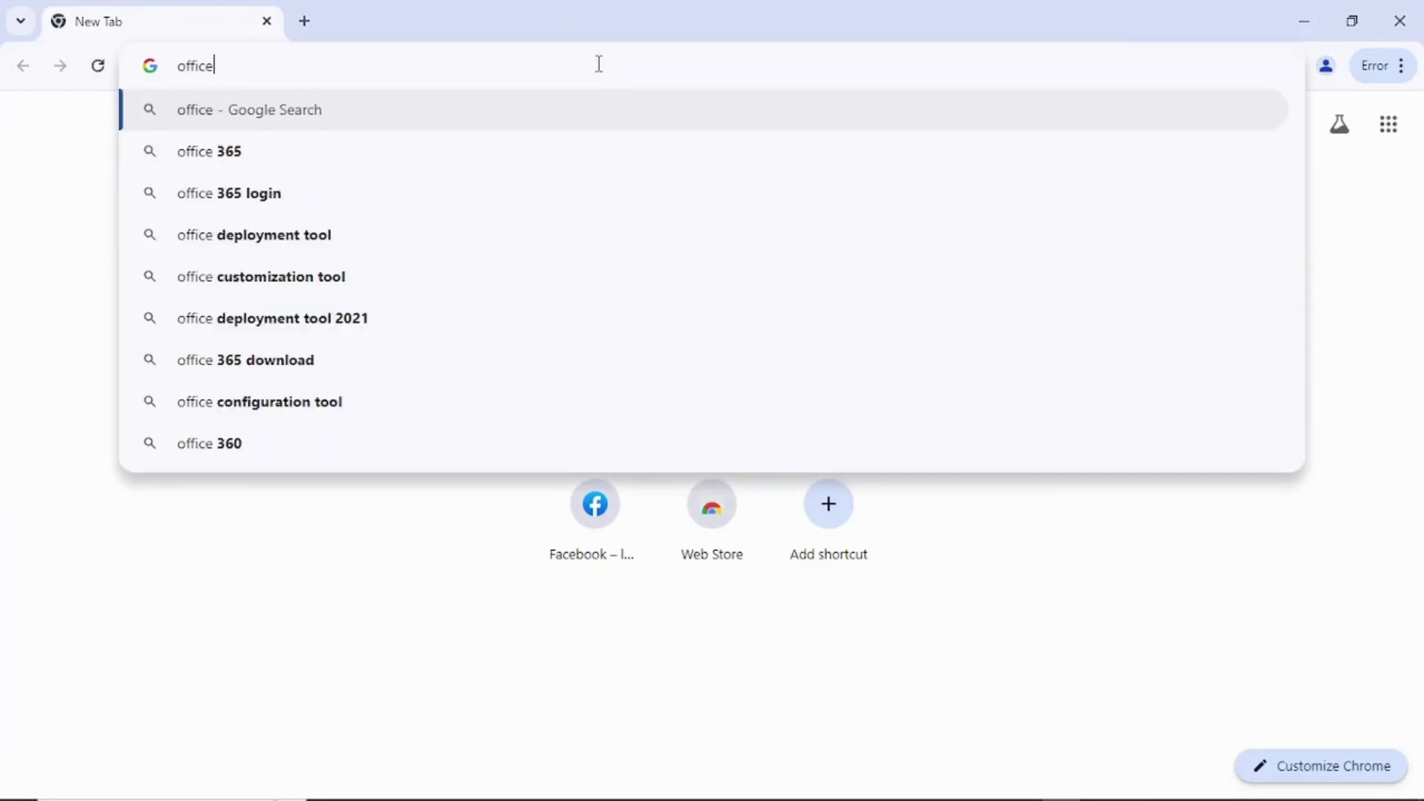
text( de)
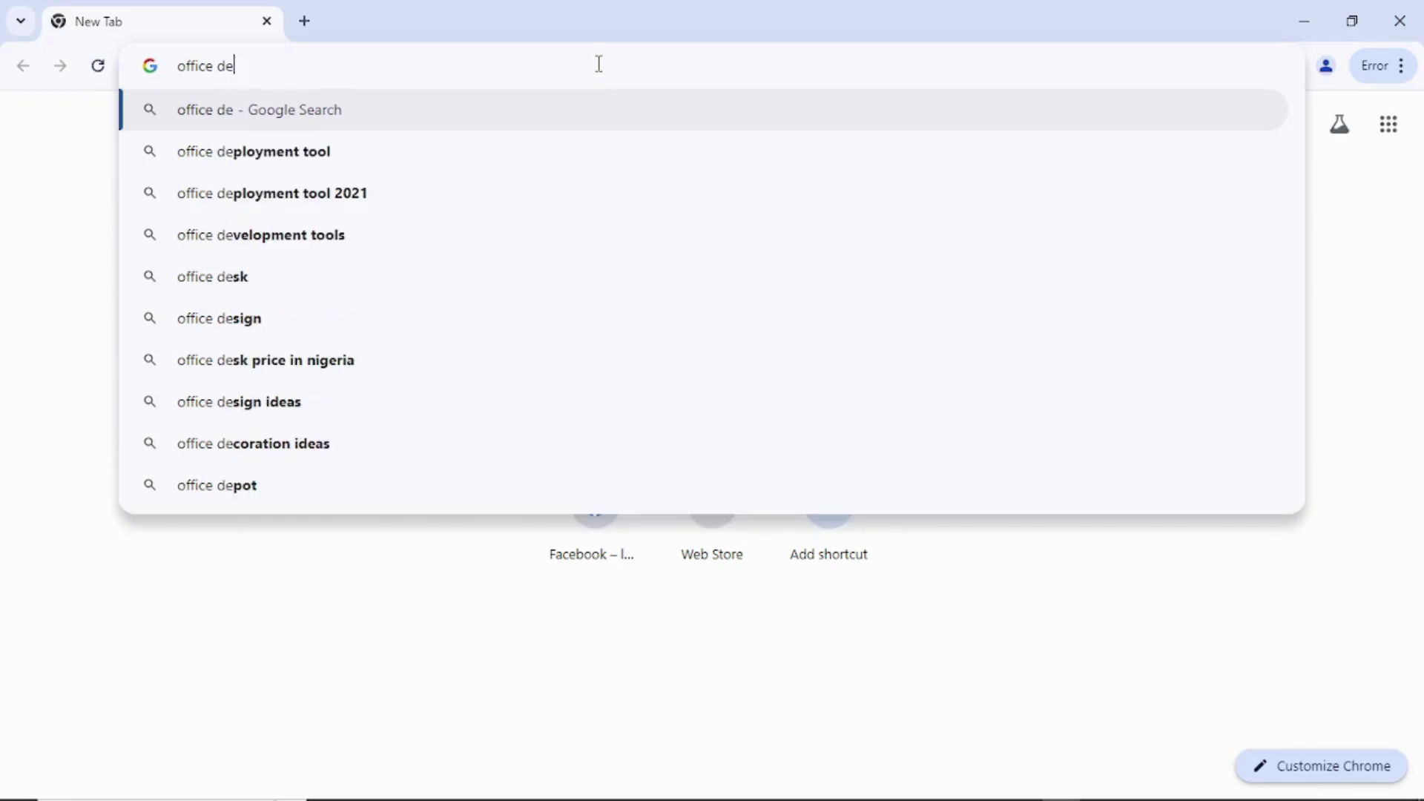
text(ployme)
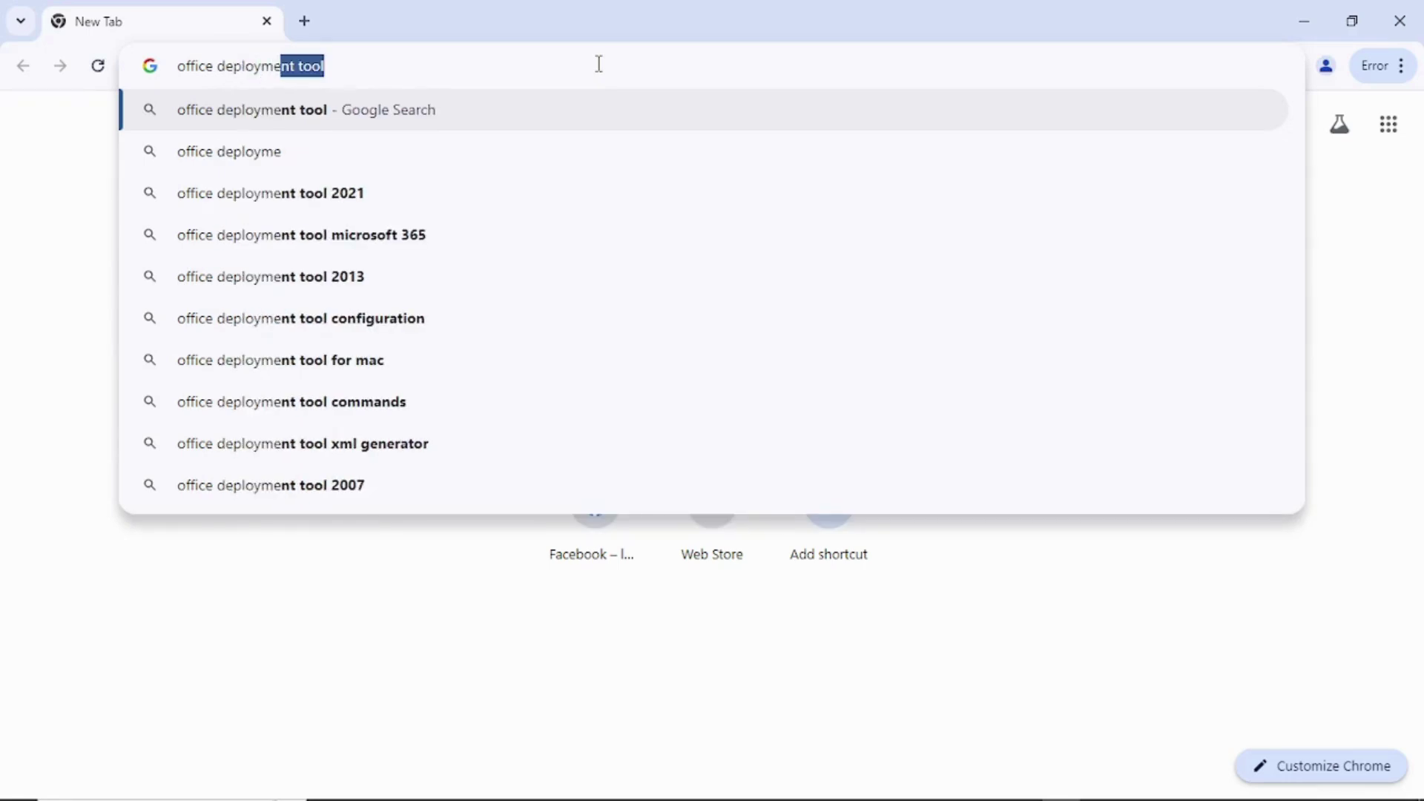
text(nt tool)
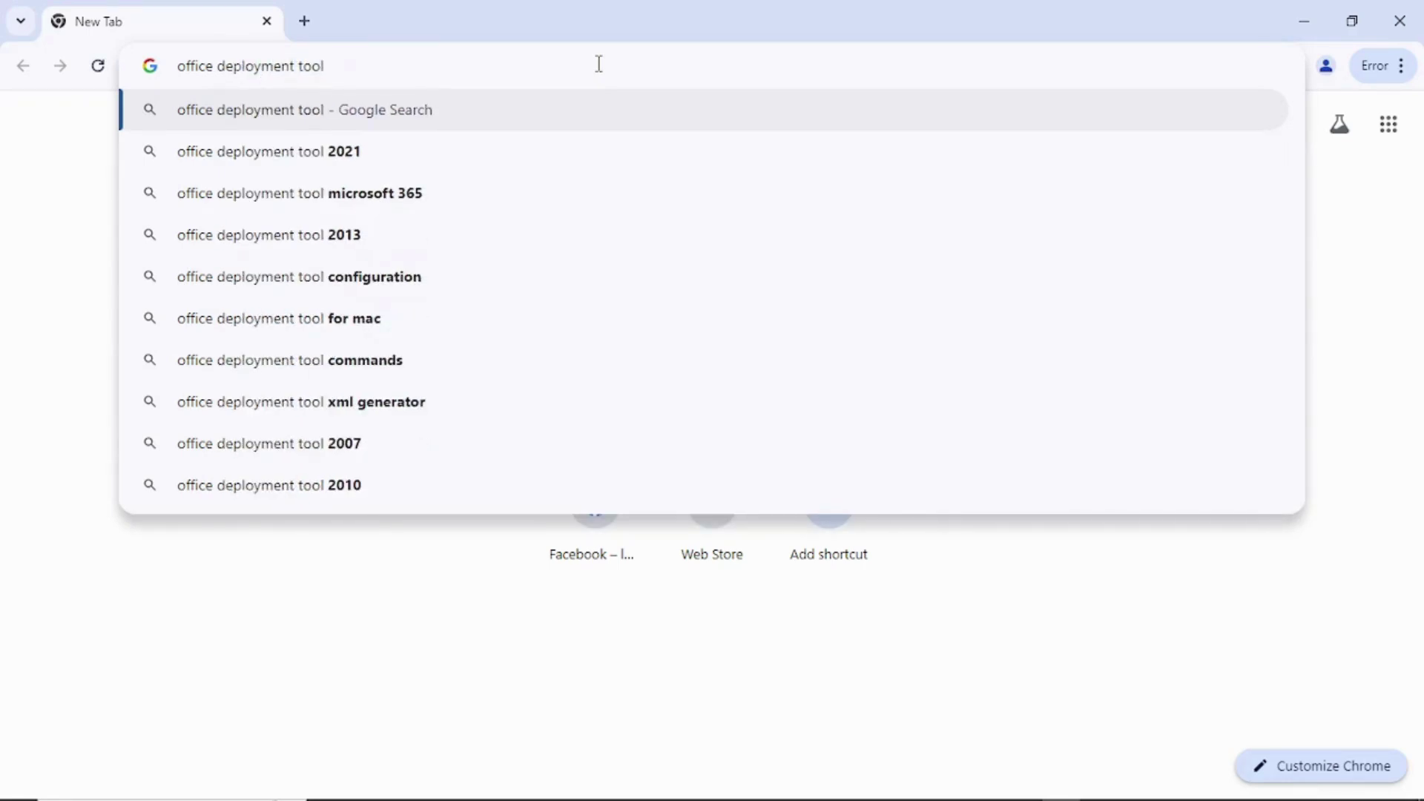
key(Return)
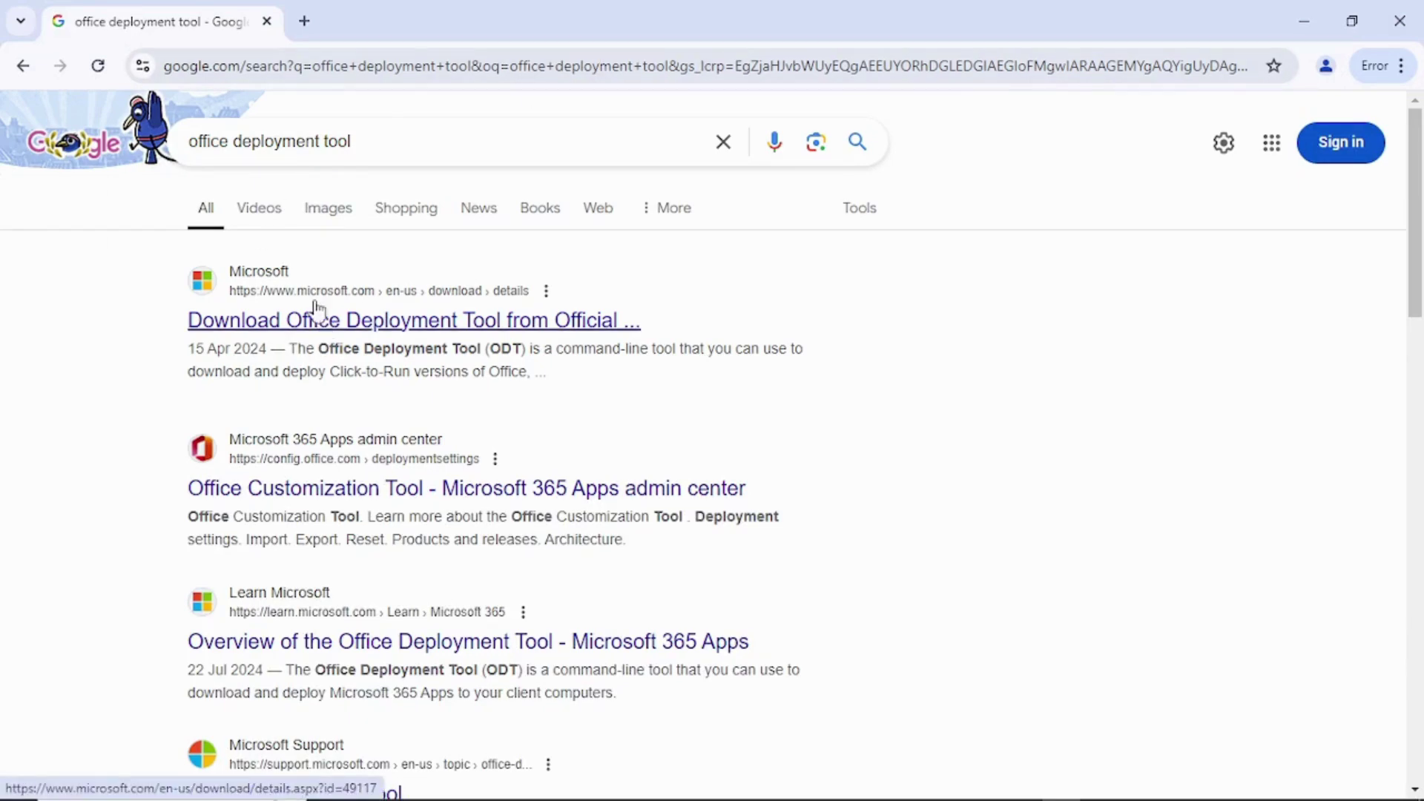
click(354, 325)
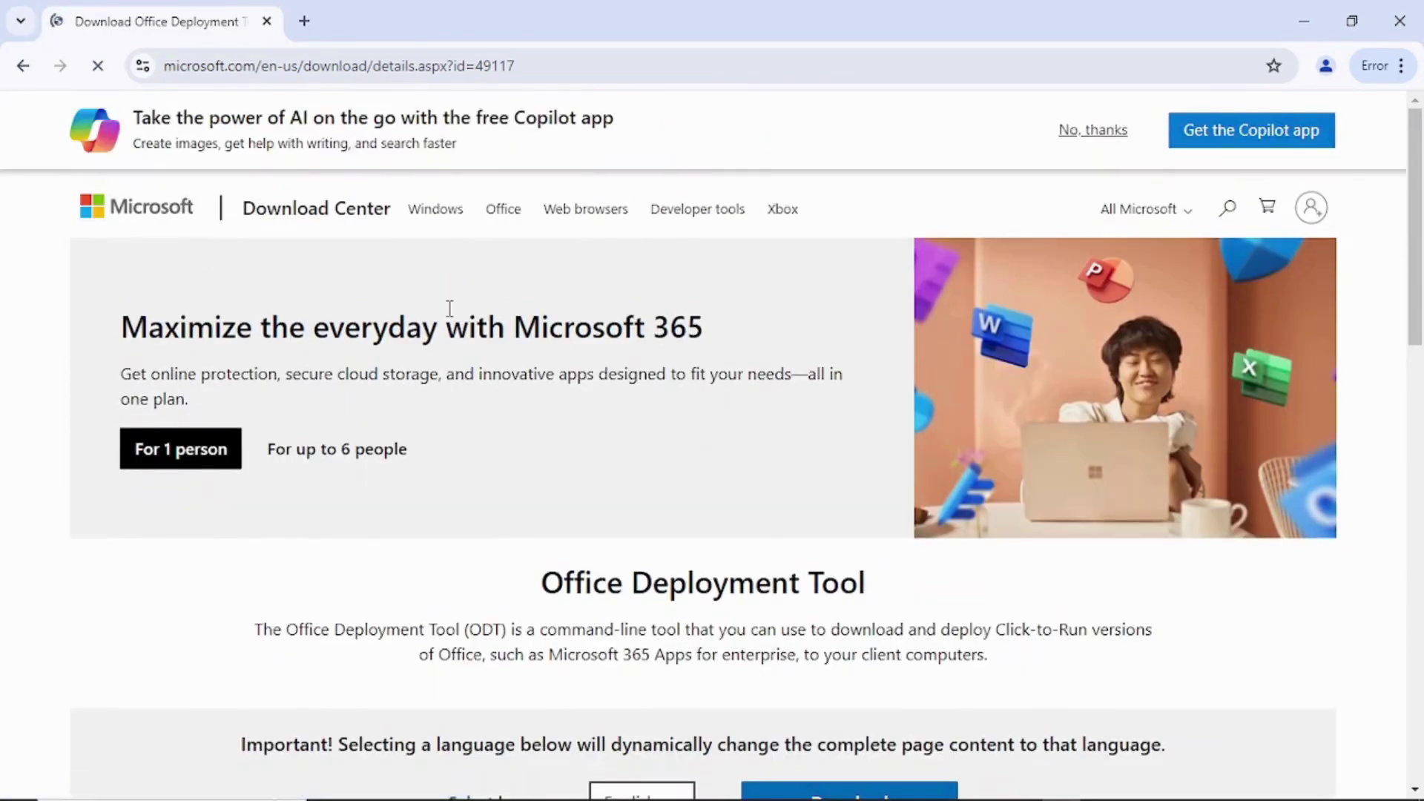
Step: Download the Office Deployment Tool with English as the language
scroll(447, 312, down, 4)
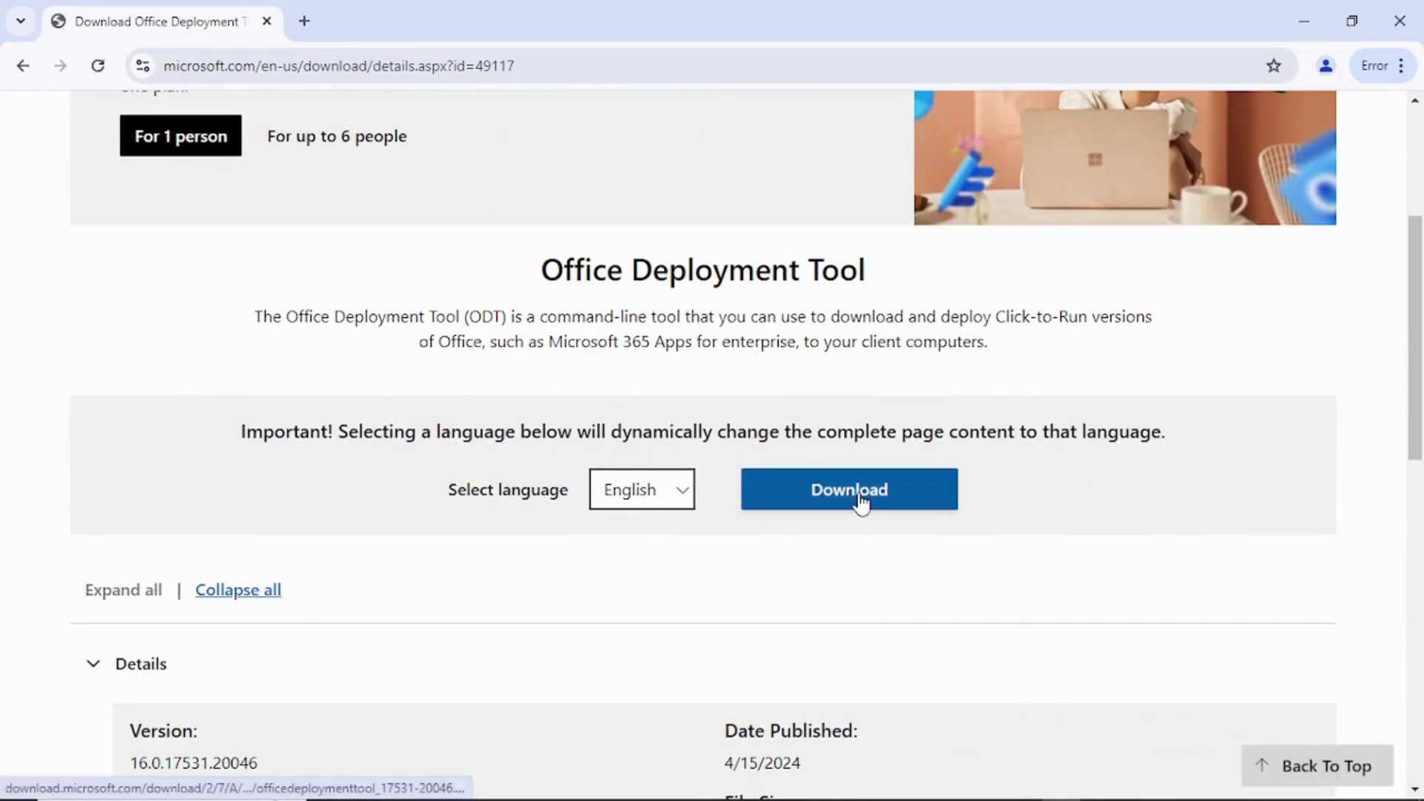
click(679, 493)
click(654, 523)
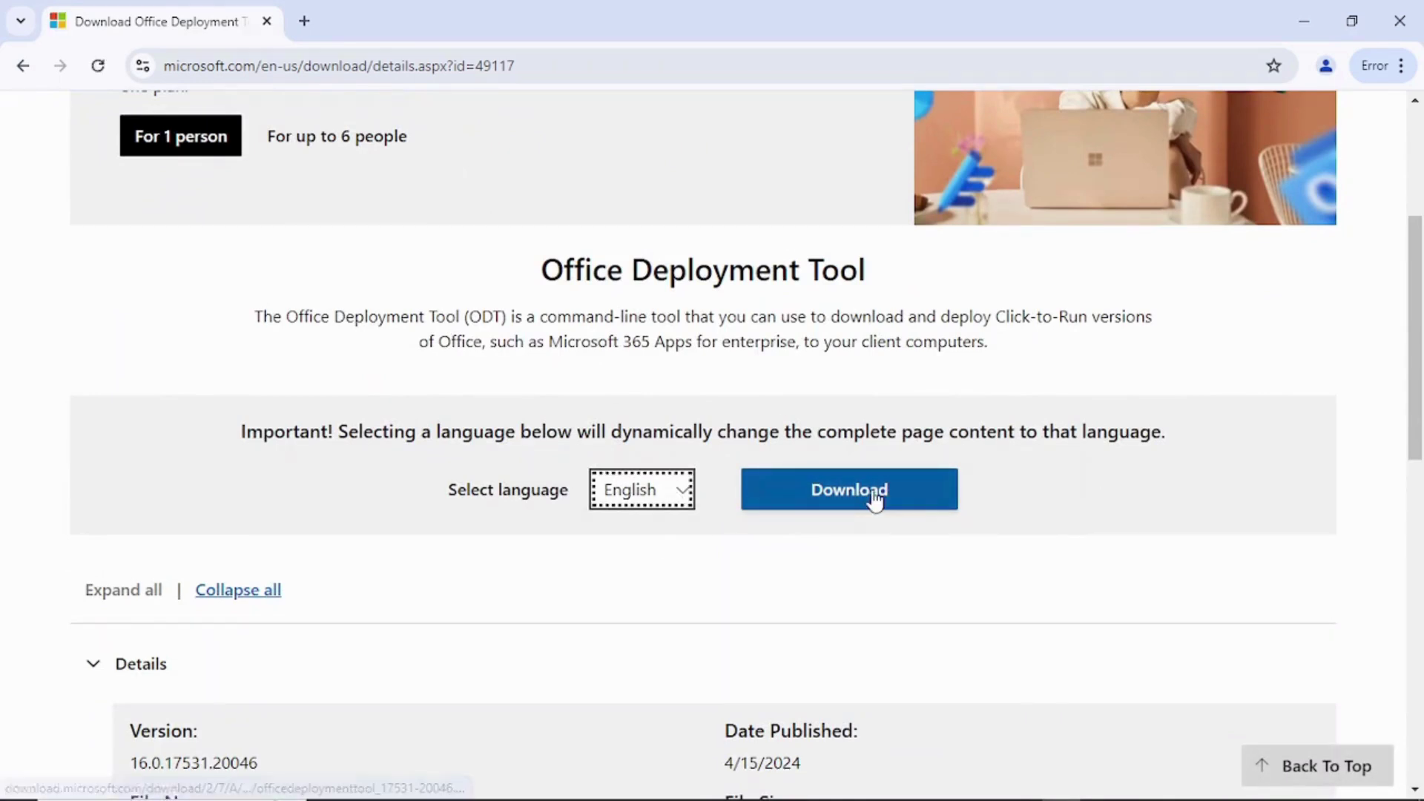
click(874, 495)
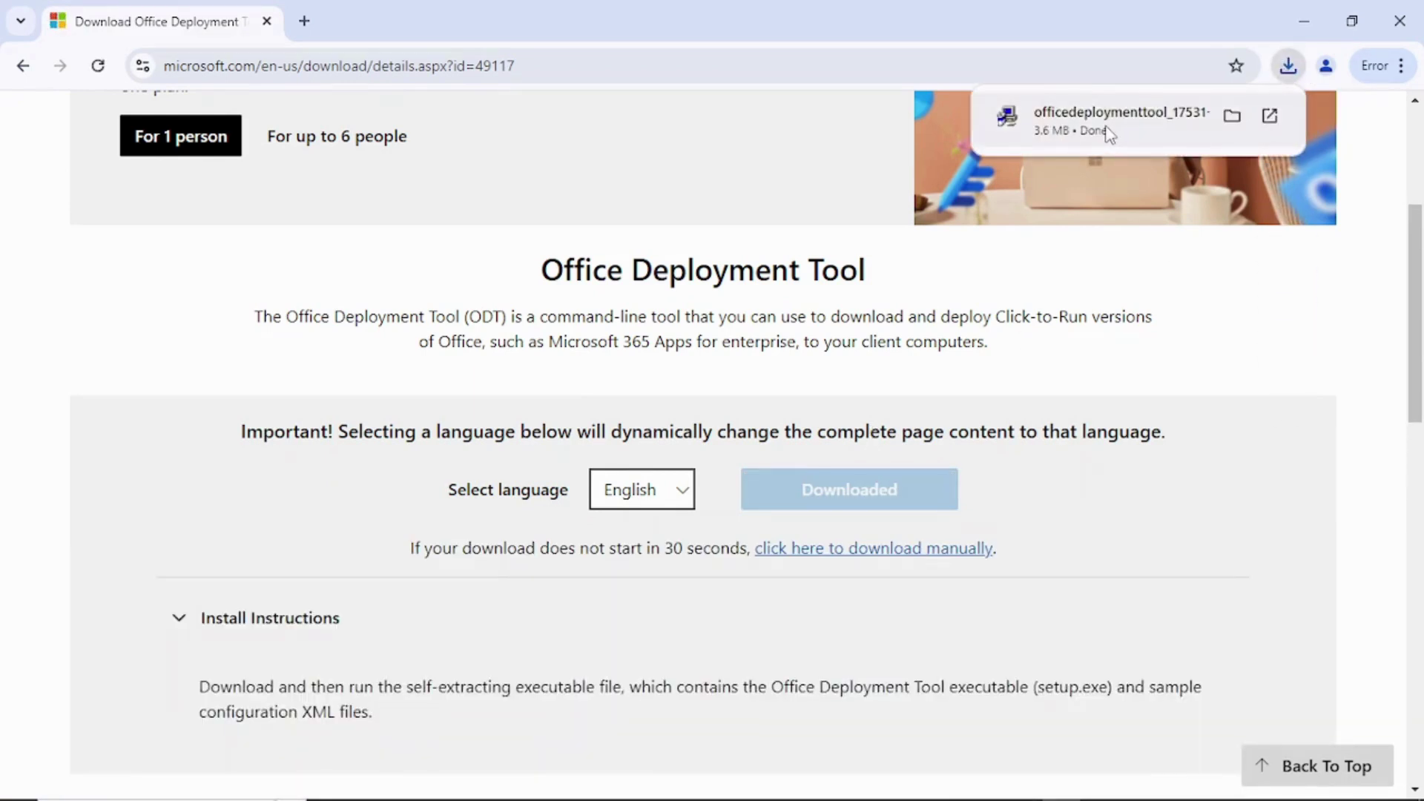
Step: Search for "office customization tool" in a new browser tab and open the Microsoft 365 Apps admin center page
click(315, 18)
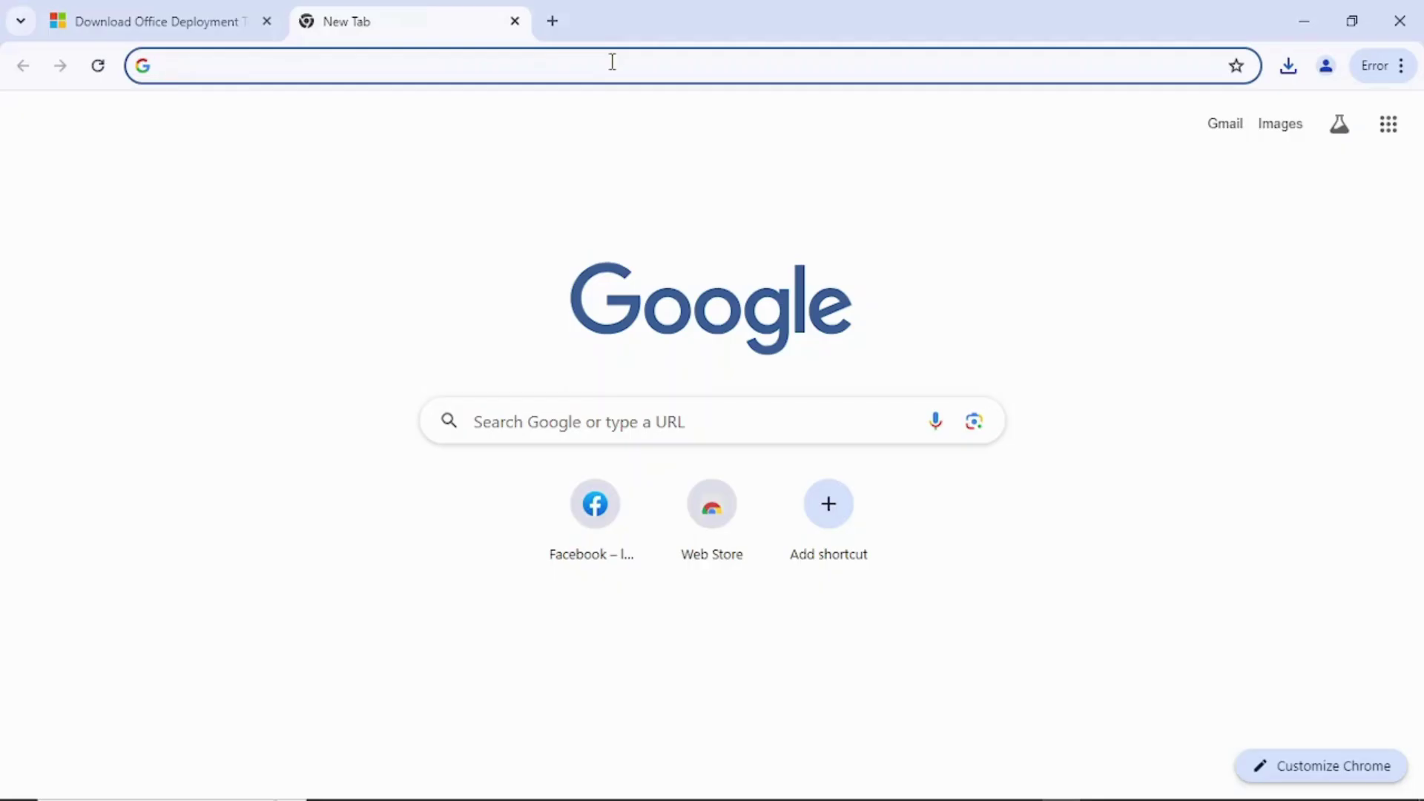
text(office)
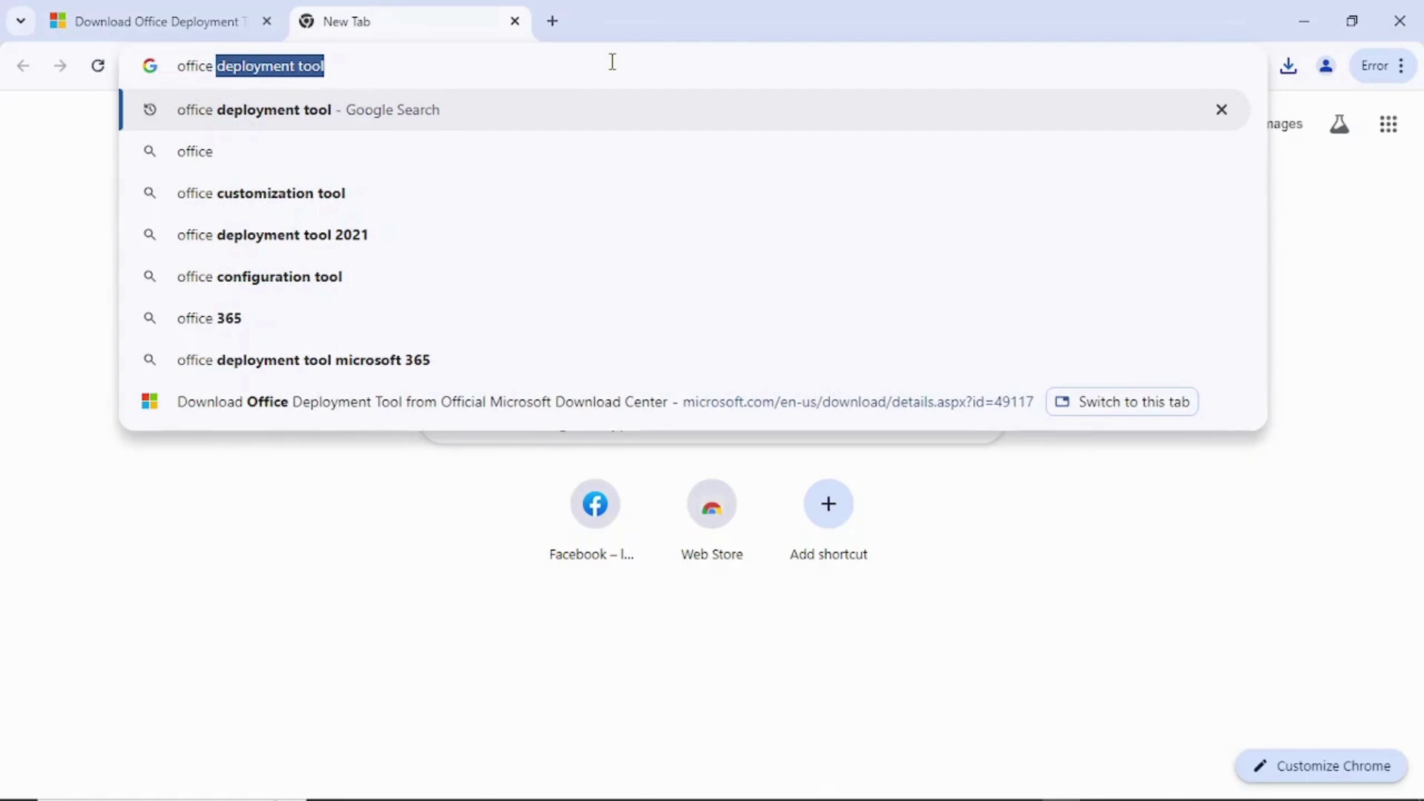
text( cust)
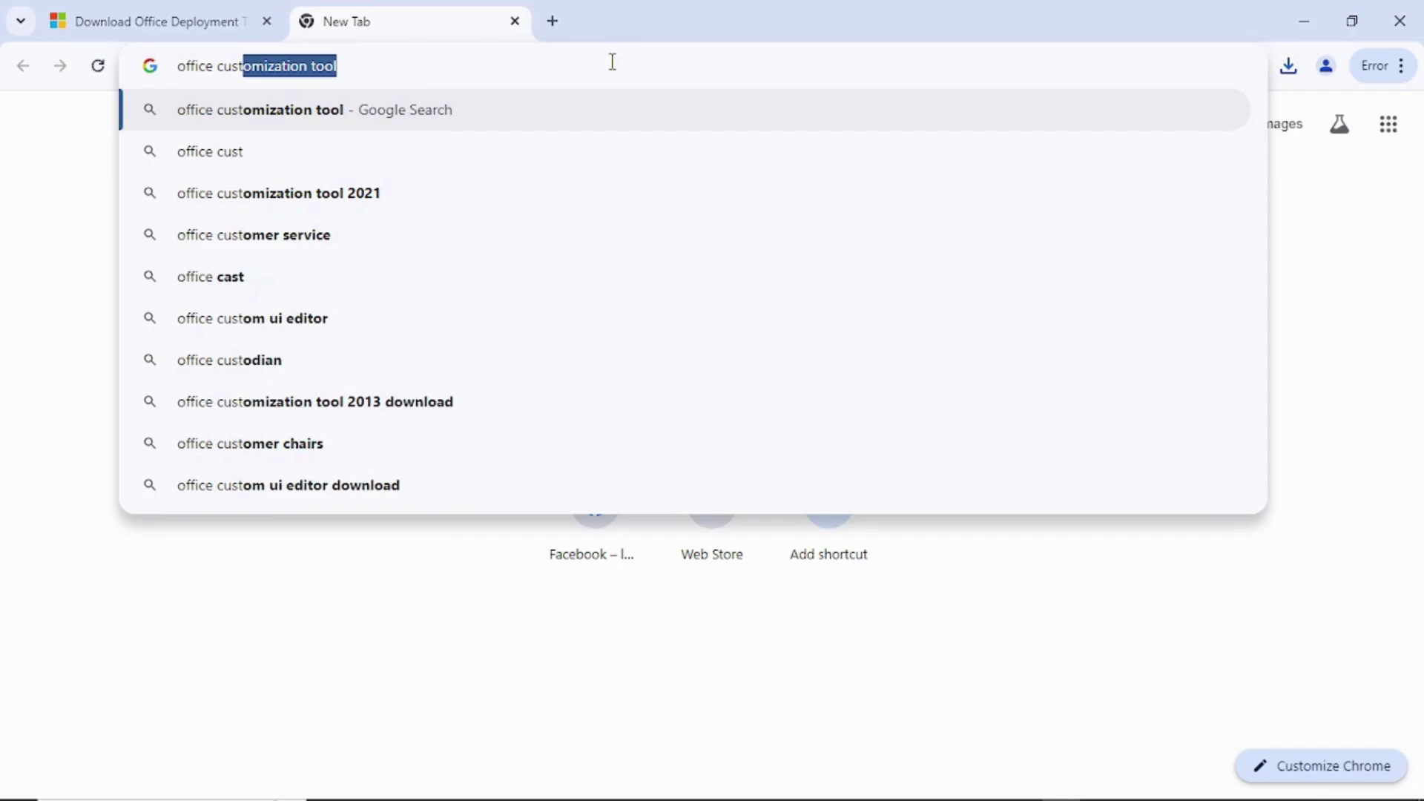
key(Return)
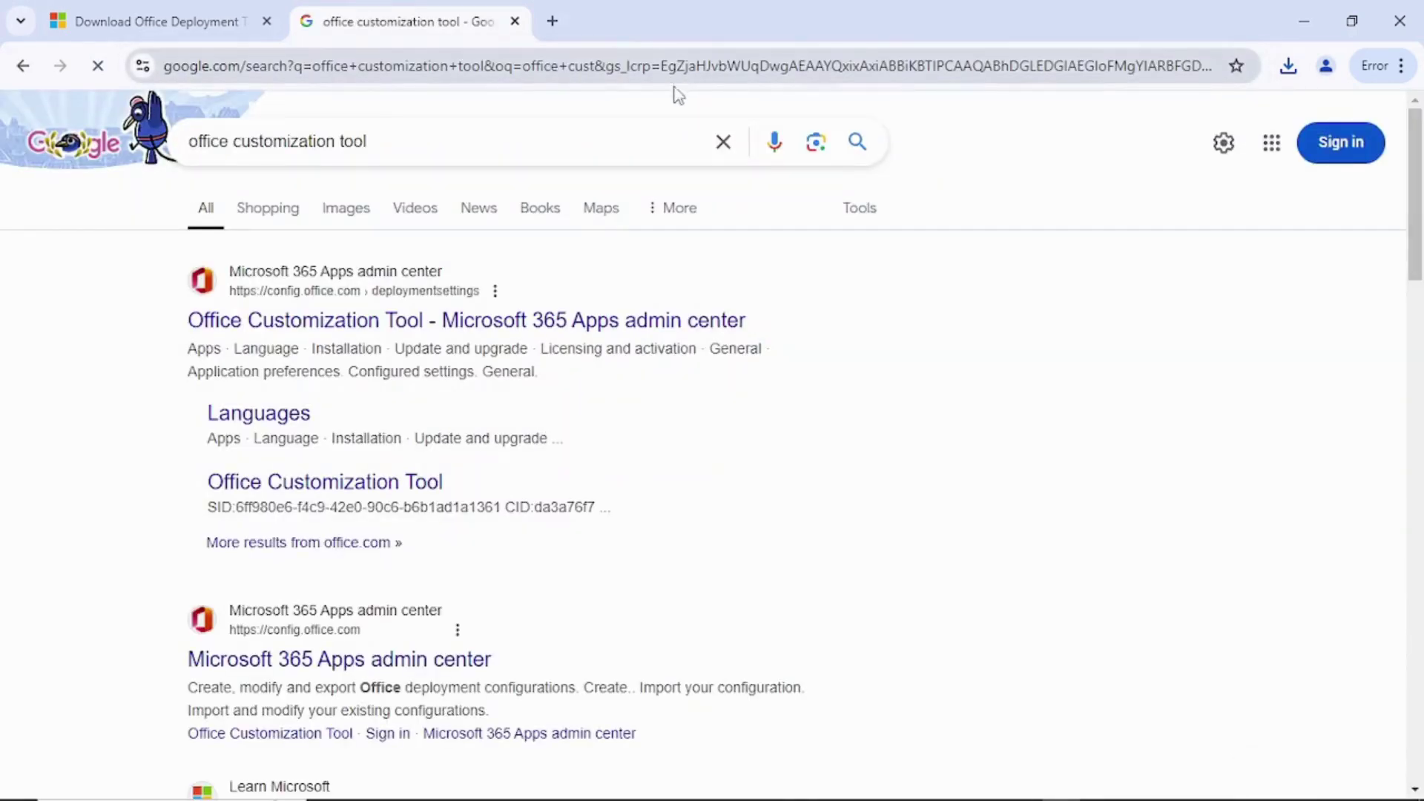
click(421, 326)
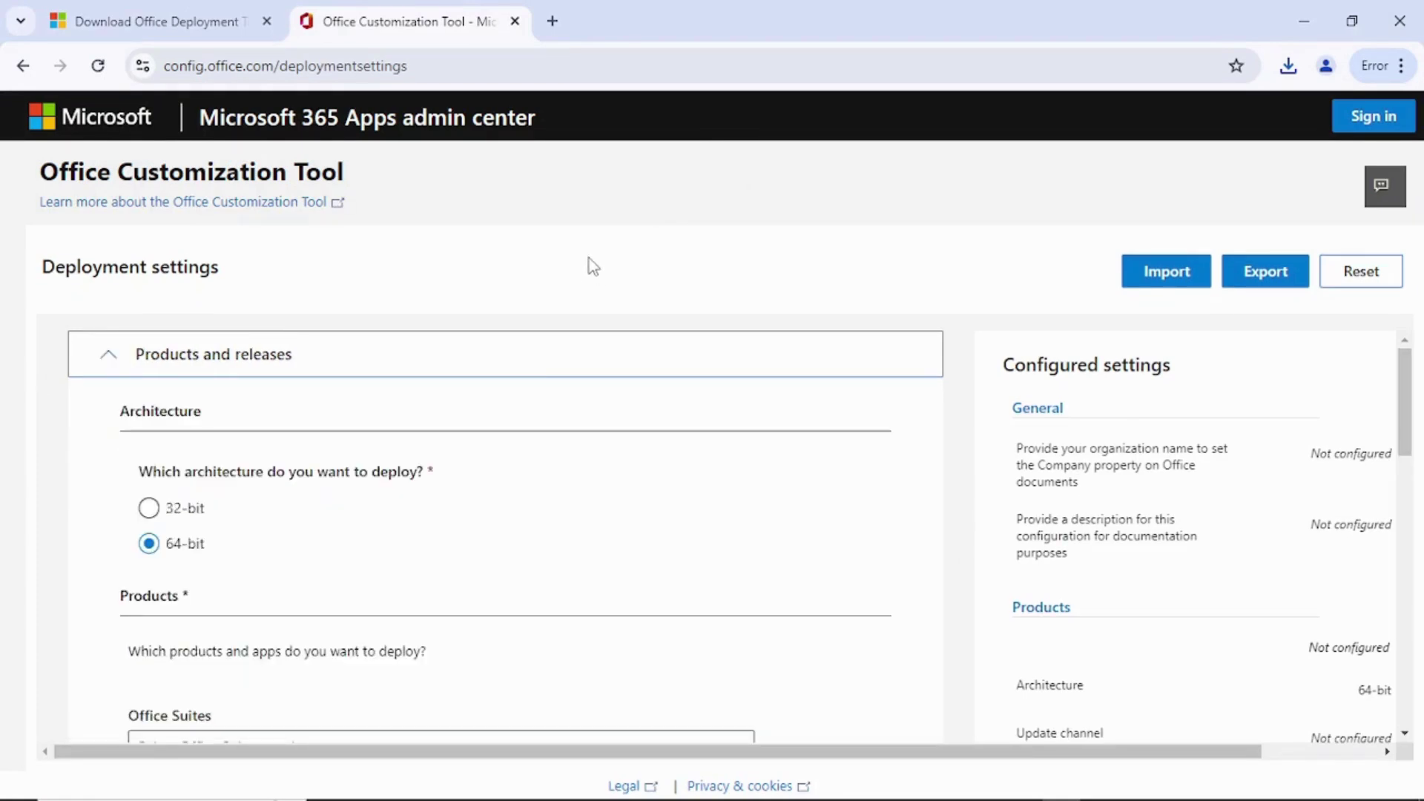
scroll(347, 338, down, 3)
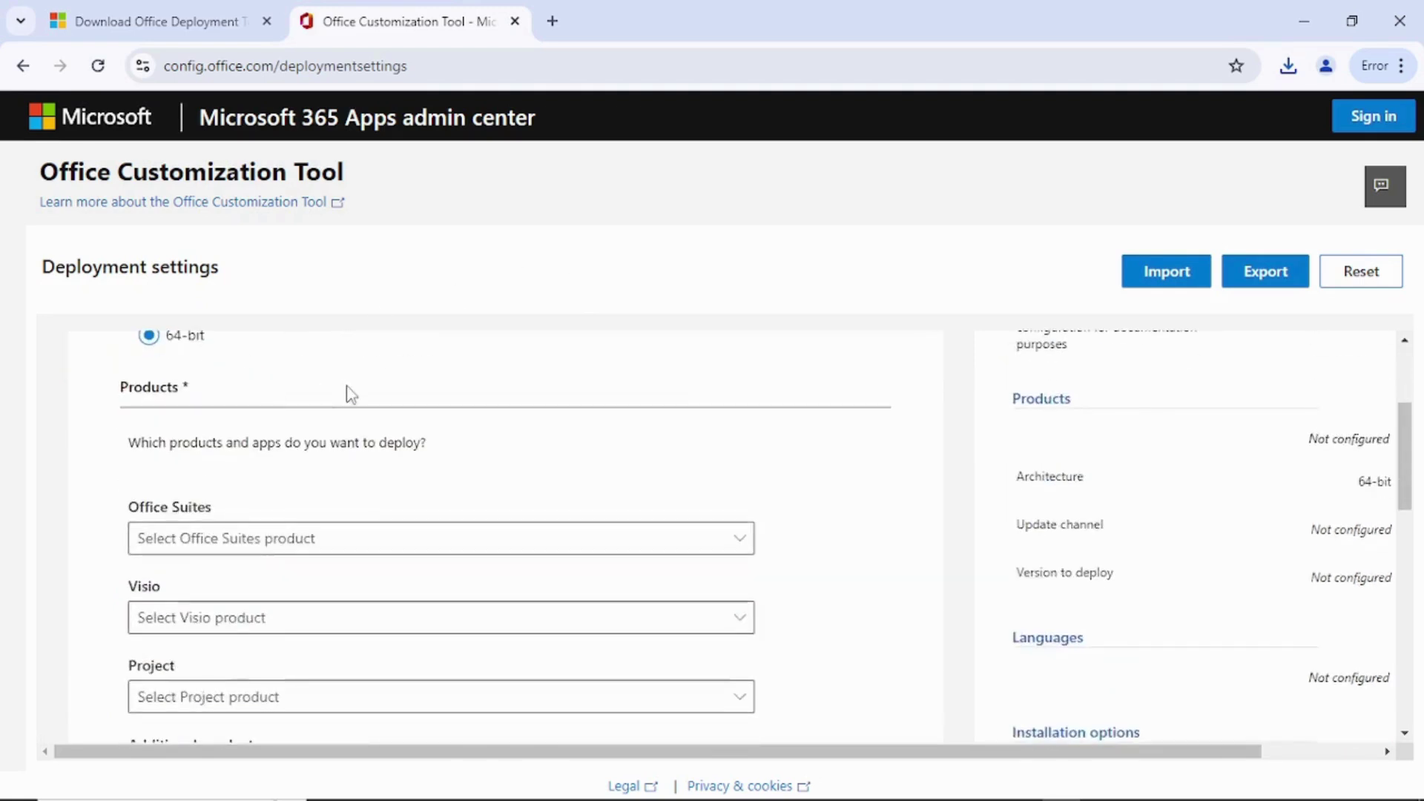
scroll(346, 394, up, 3)
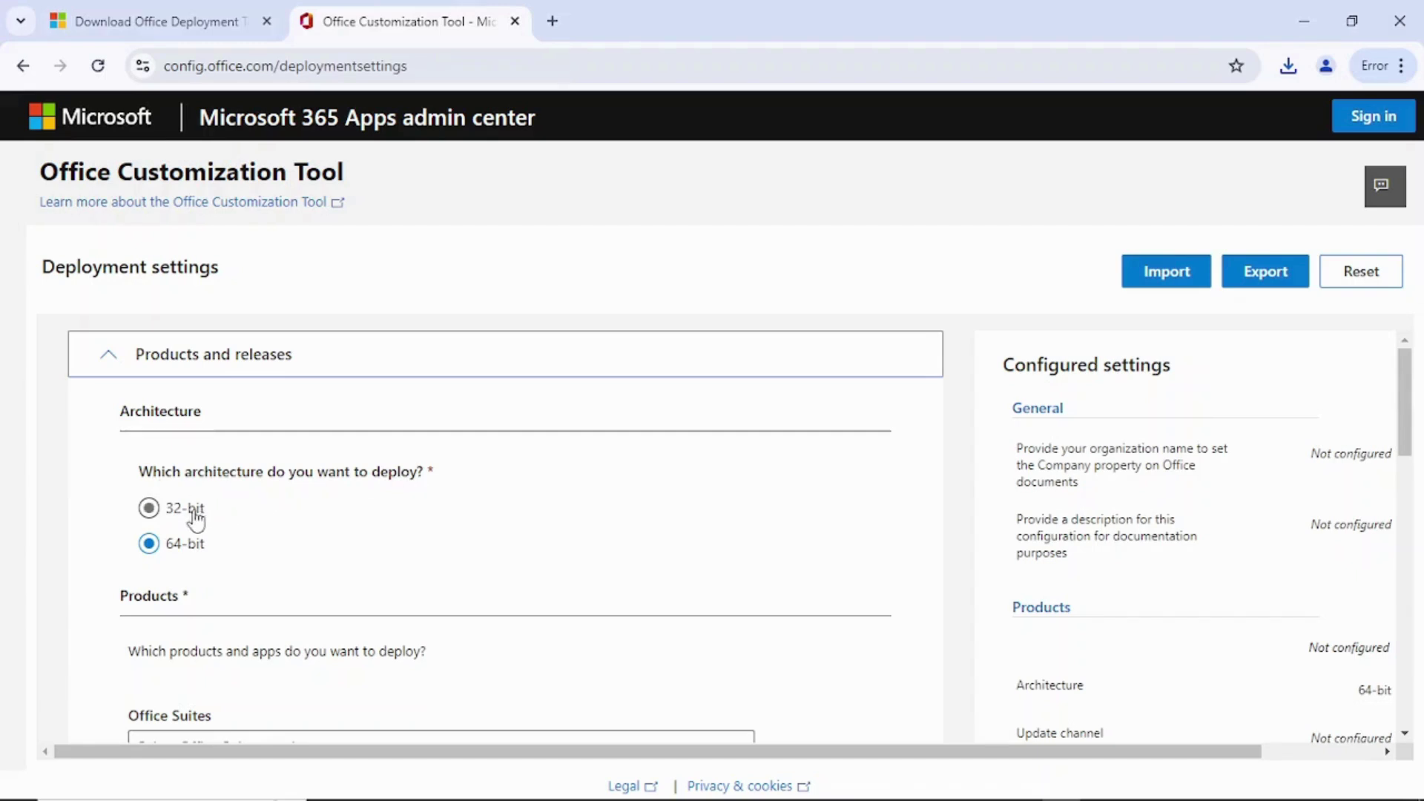
click(149, 511)
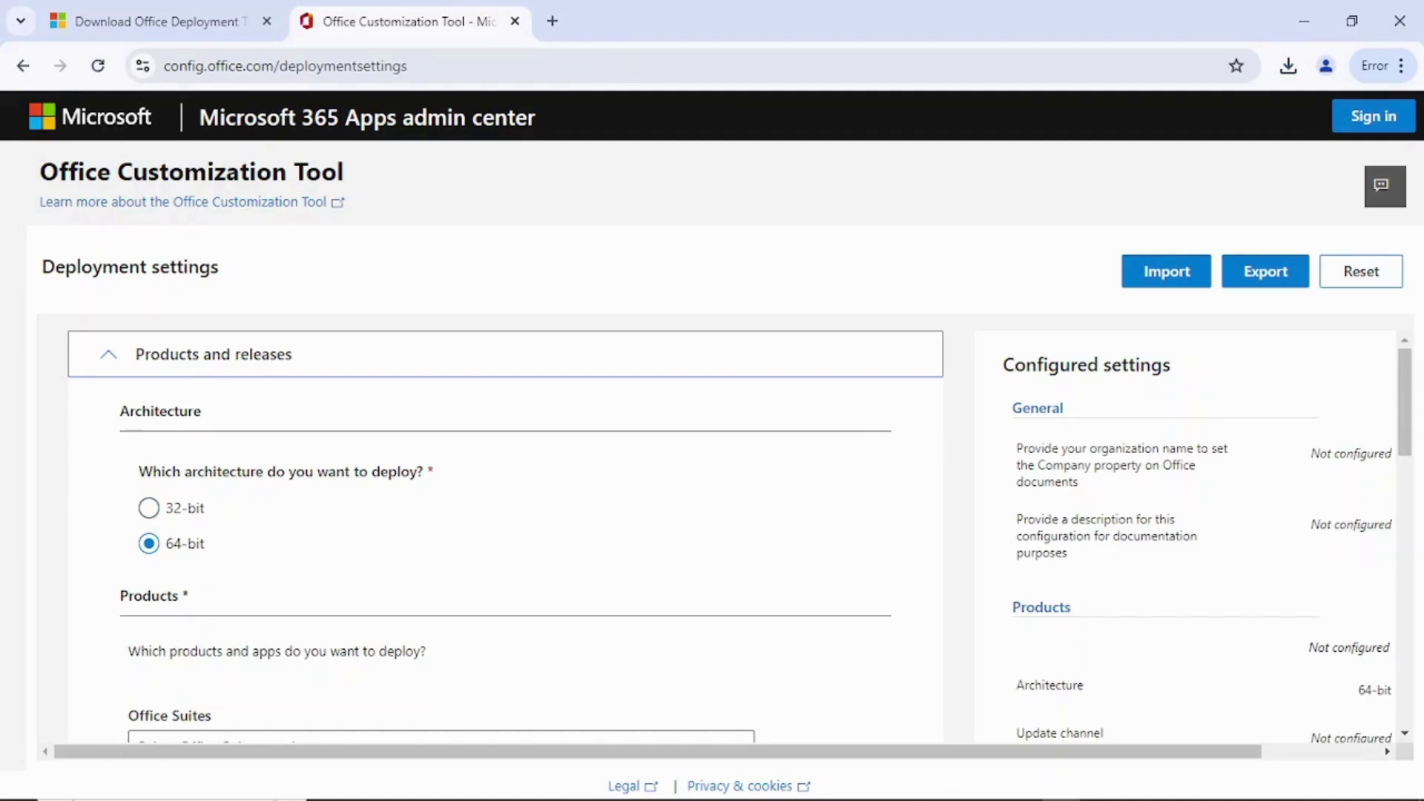
Step: Check the computer's system type in the About section of the Windows system settings, and close Settings
click(80, 787)
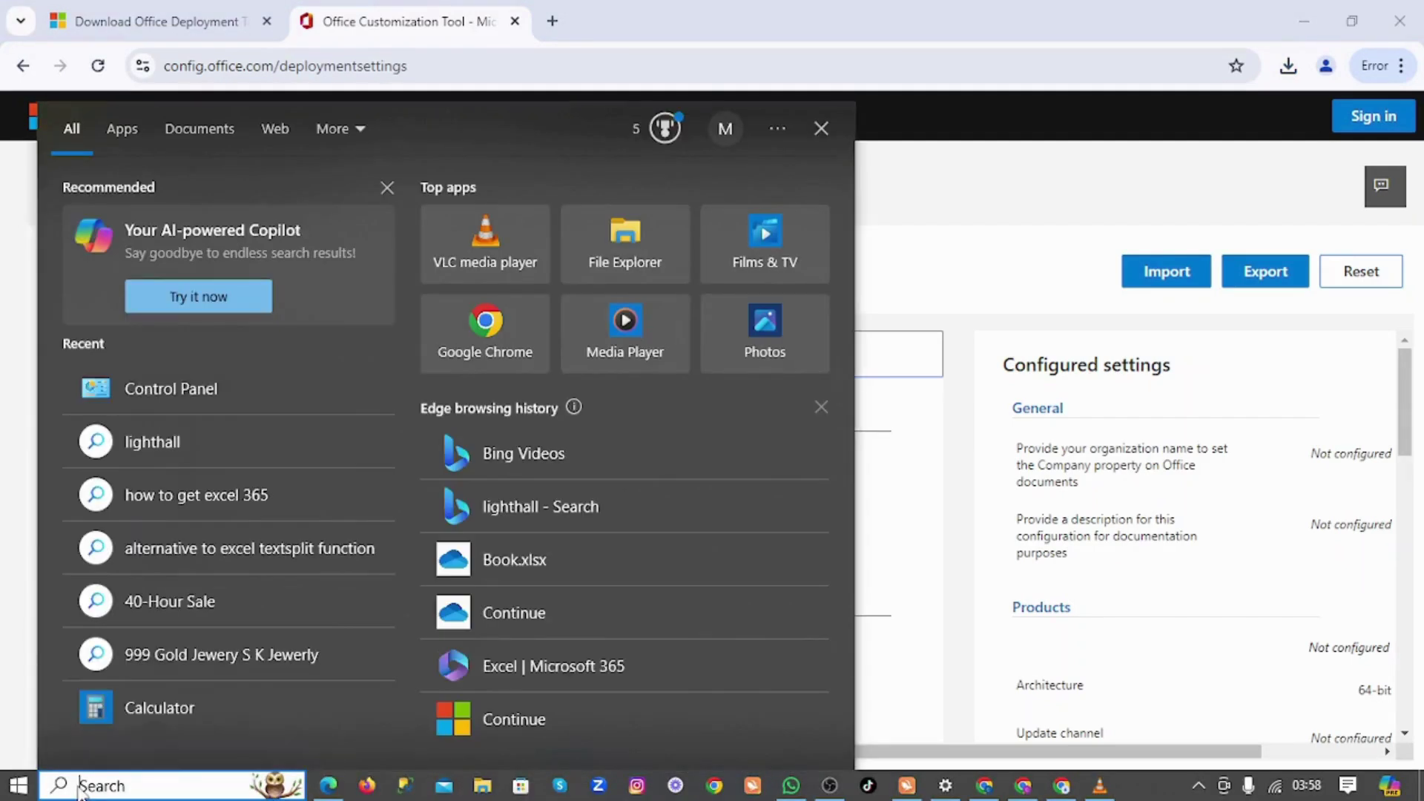
text(sett)
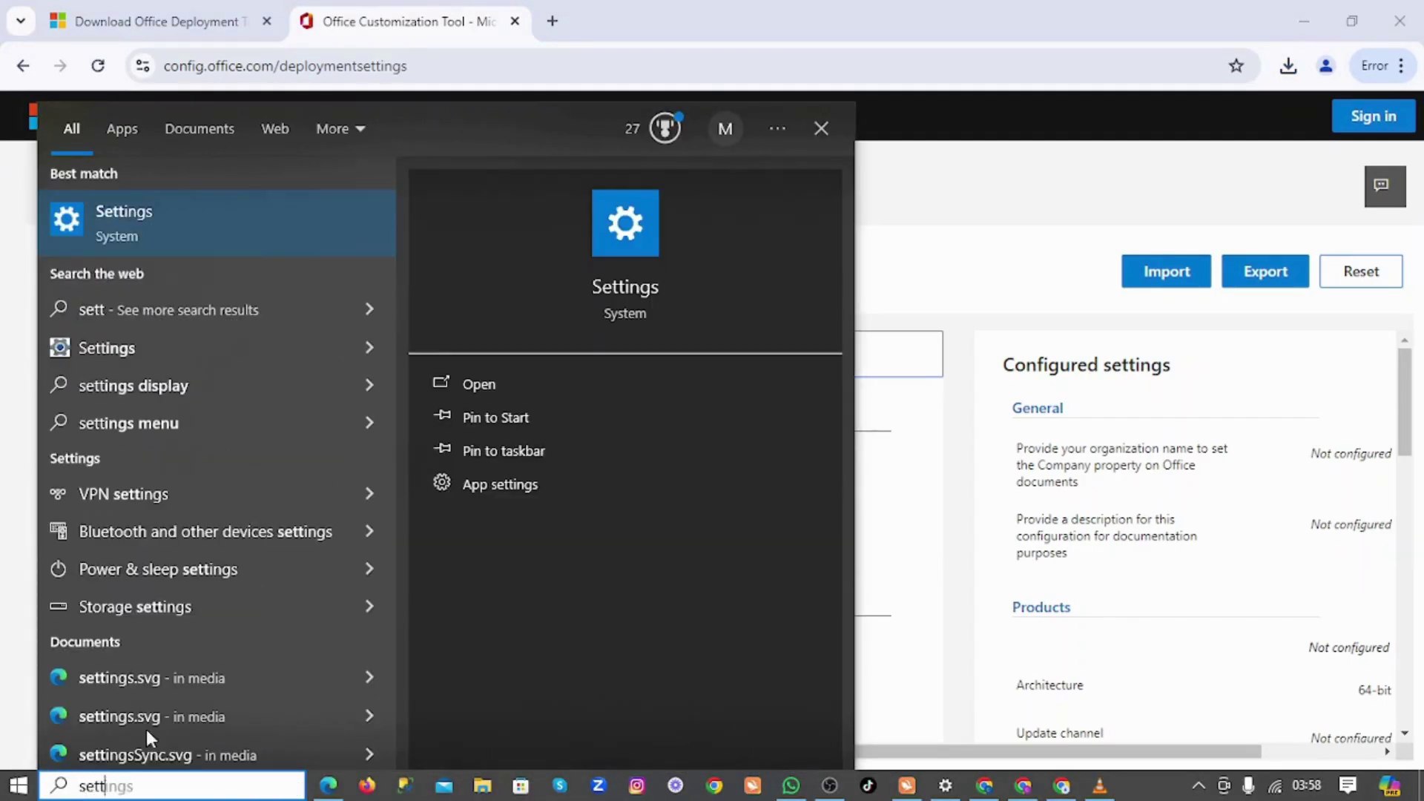
click(190, 221)
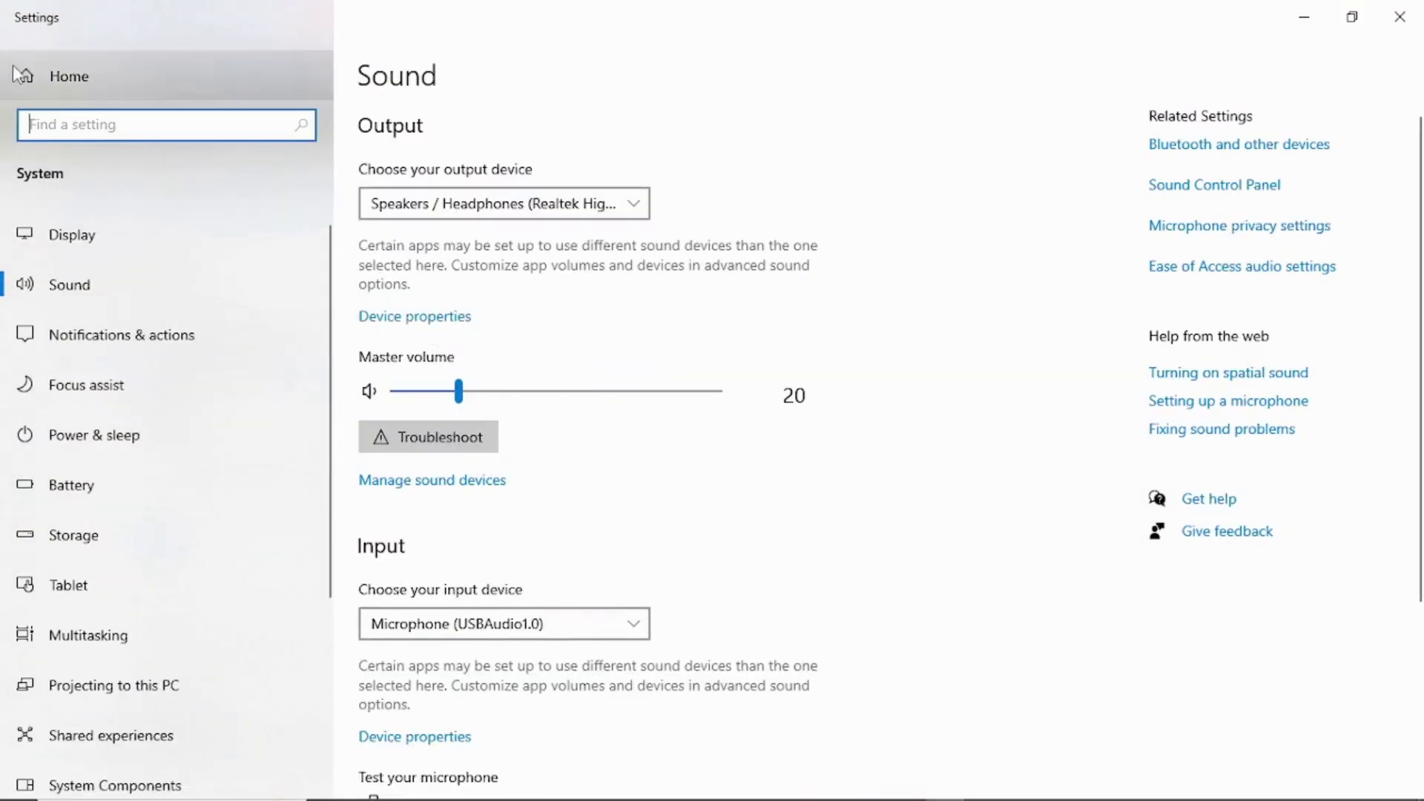
click(51, 66)
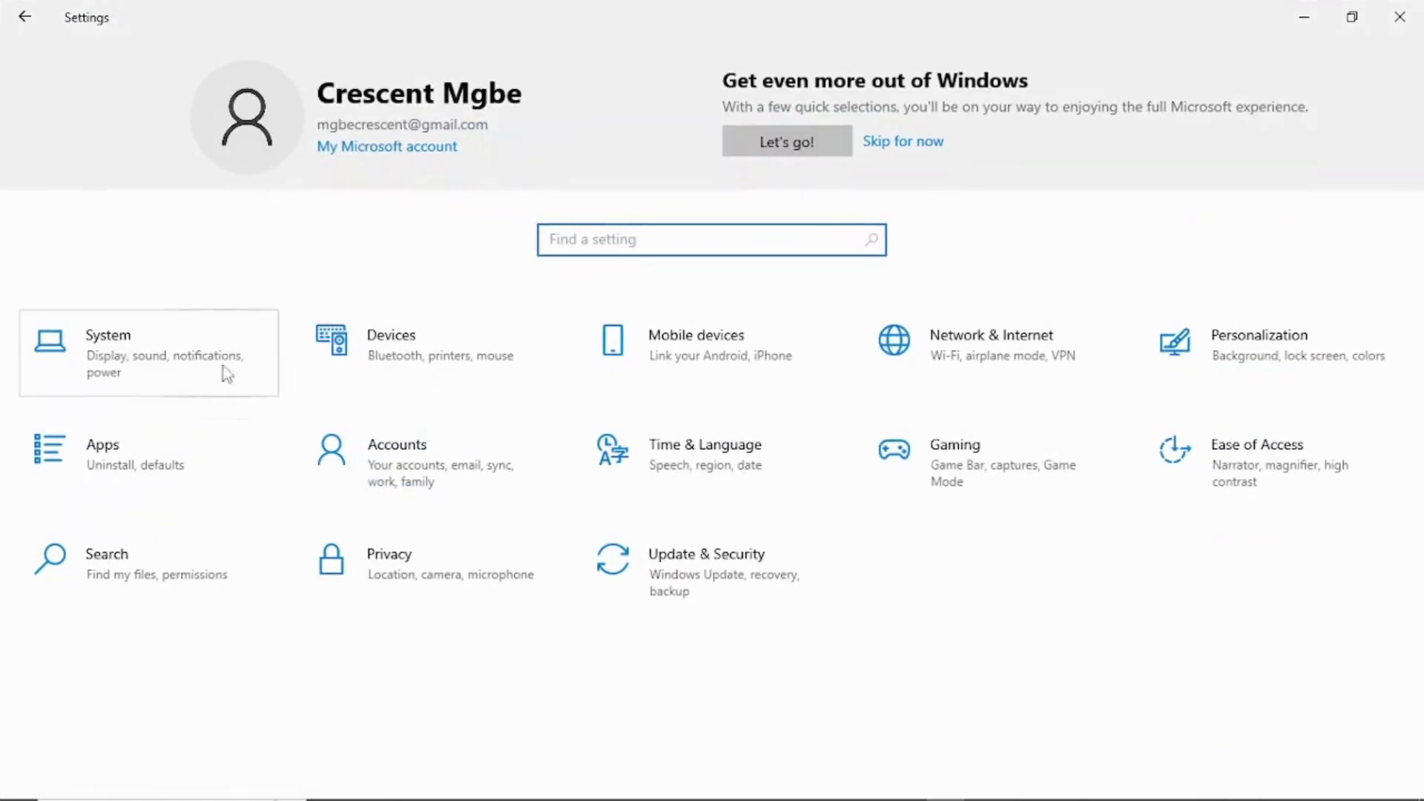
click(107, 362)
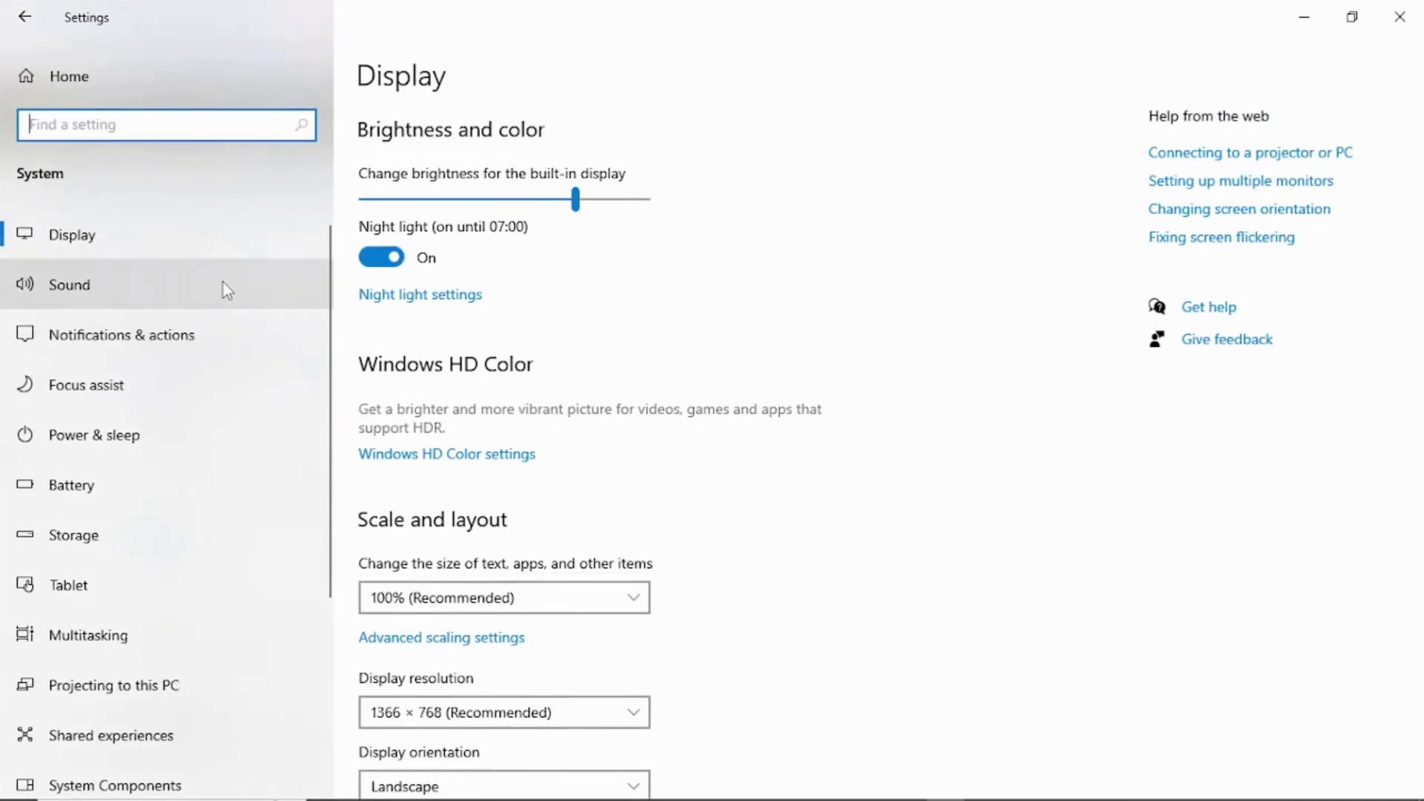
scroll(172, 431, down, 2)
scroll(172, 431, down, 3)
click(101, 692)
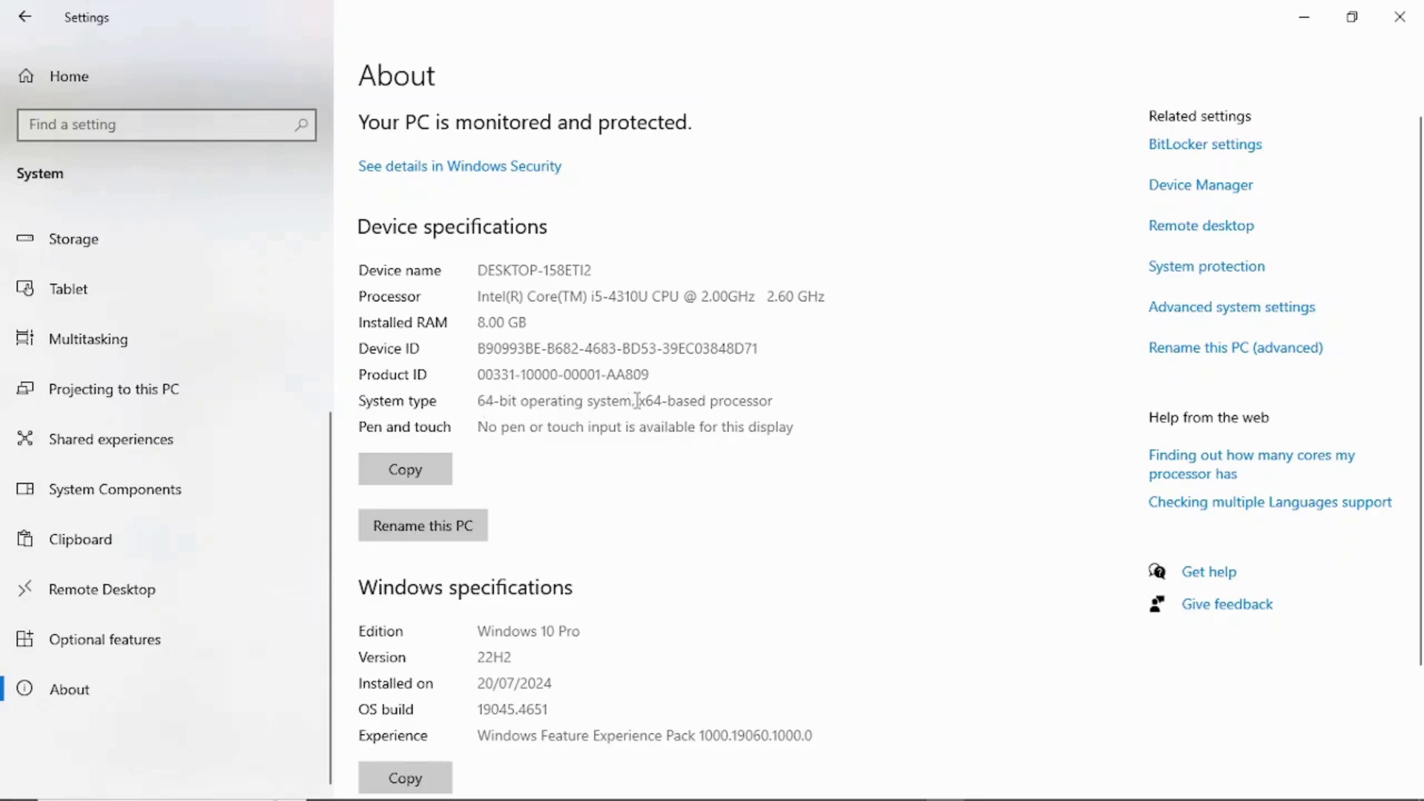
drag(636, 401, 794, 409)
drag(482, 401, 594, 413)
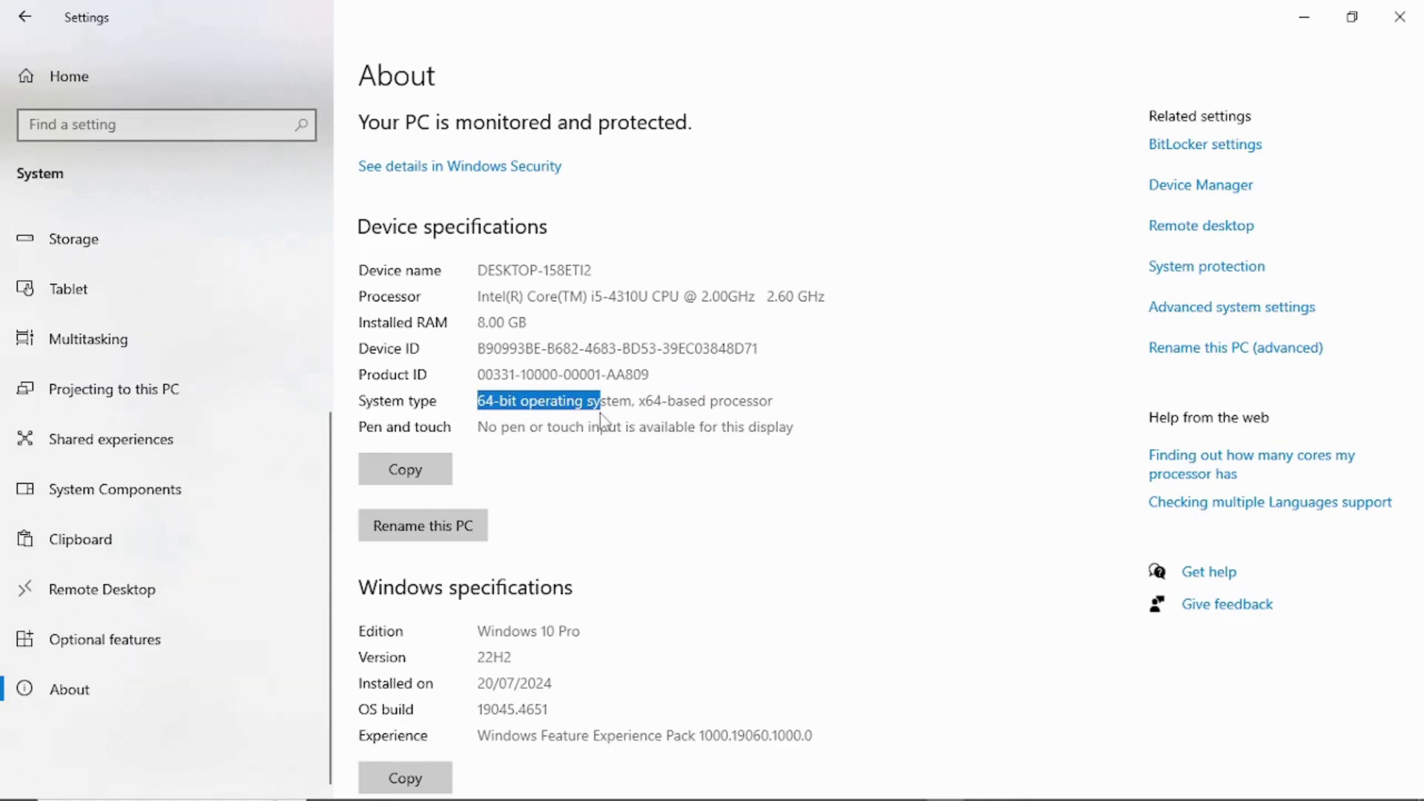
click(1399, 16)
Step: Select Office Professional Plus 2019 - Volume License as the Office suite to deploy
scroll(336, 314, down, 3)
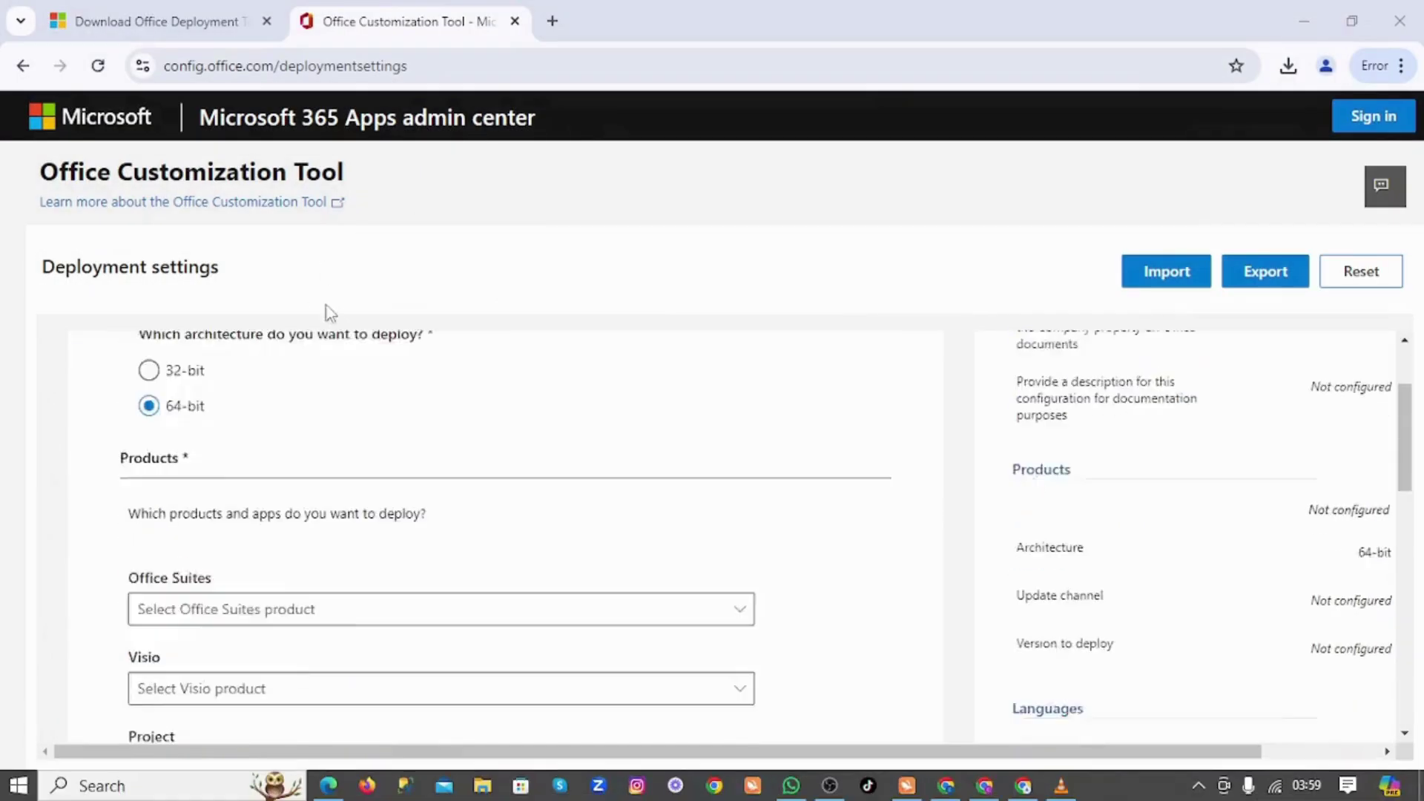
scroll(221, 442, up, 3)
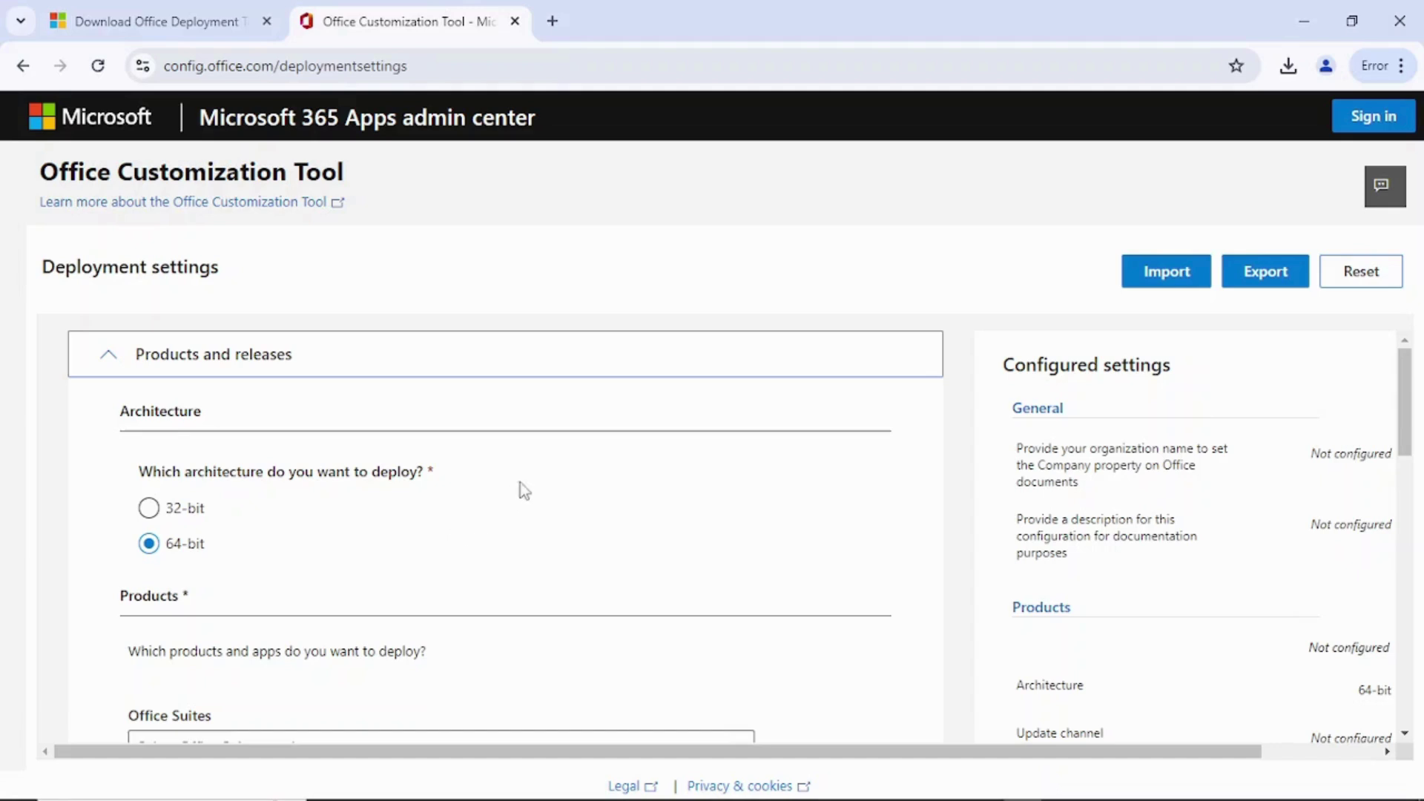
scroll(534, 460, down, 4)
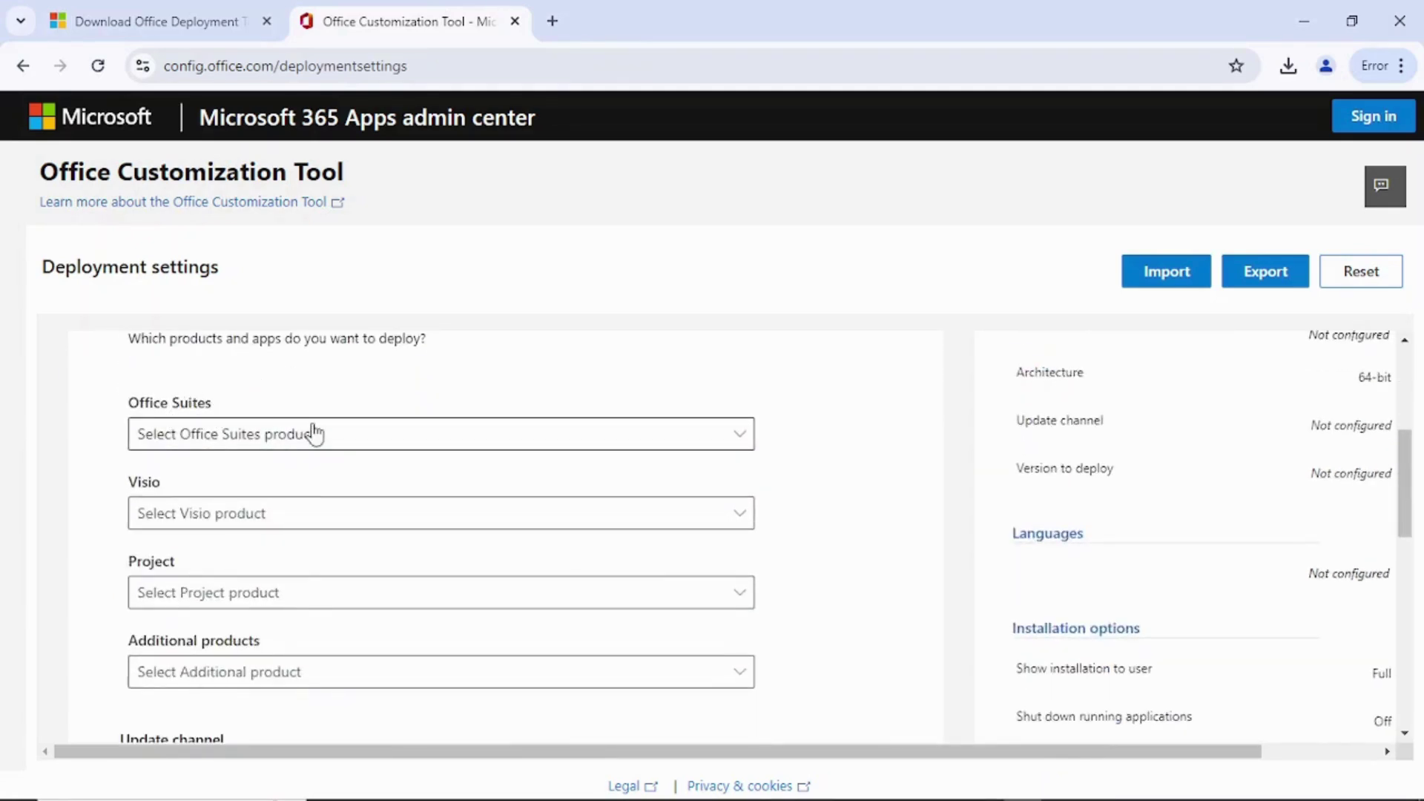
click(712, 439)
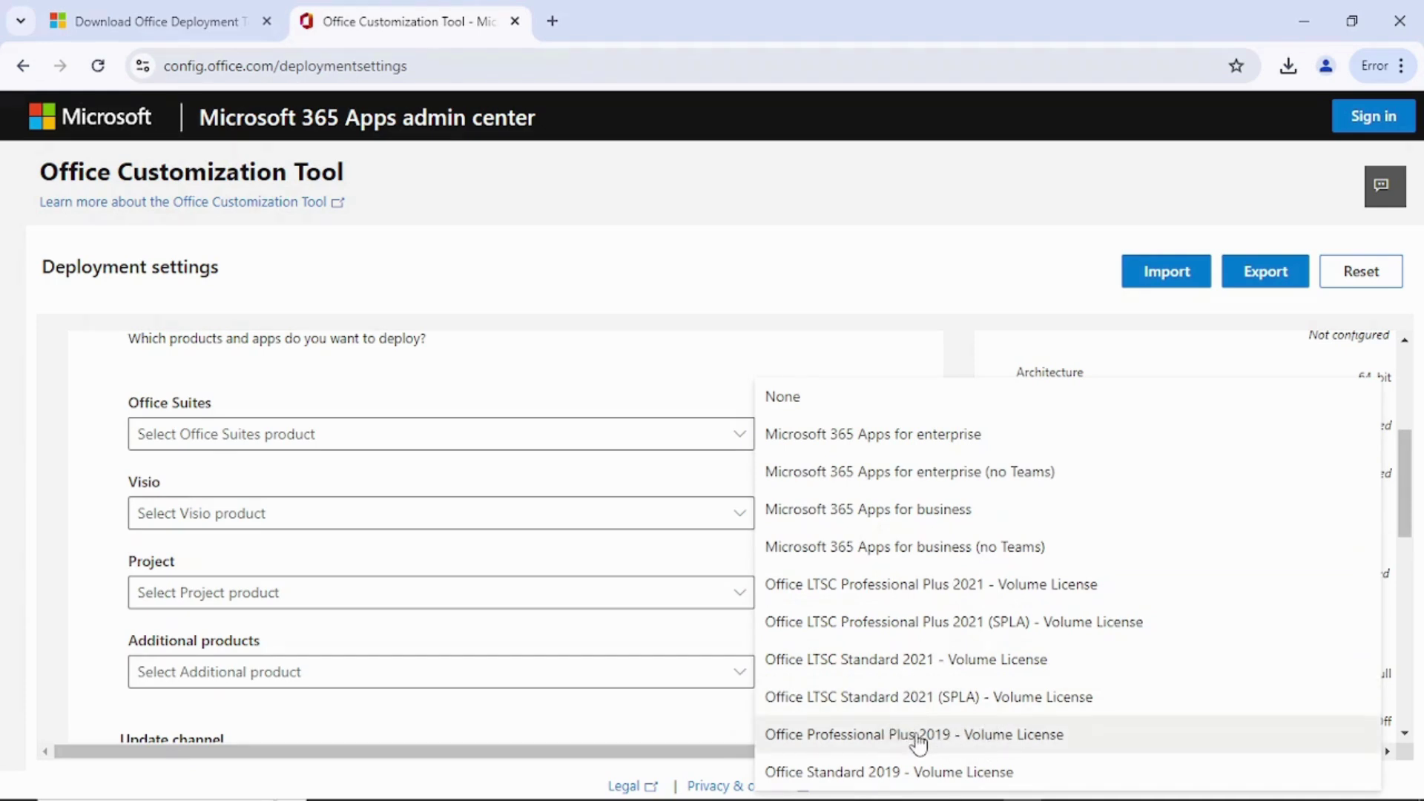
click(1005, 744)
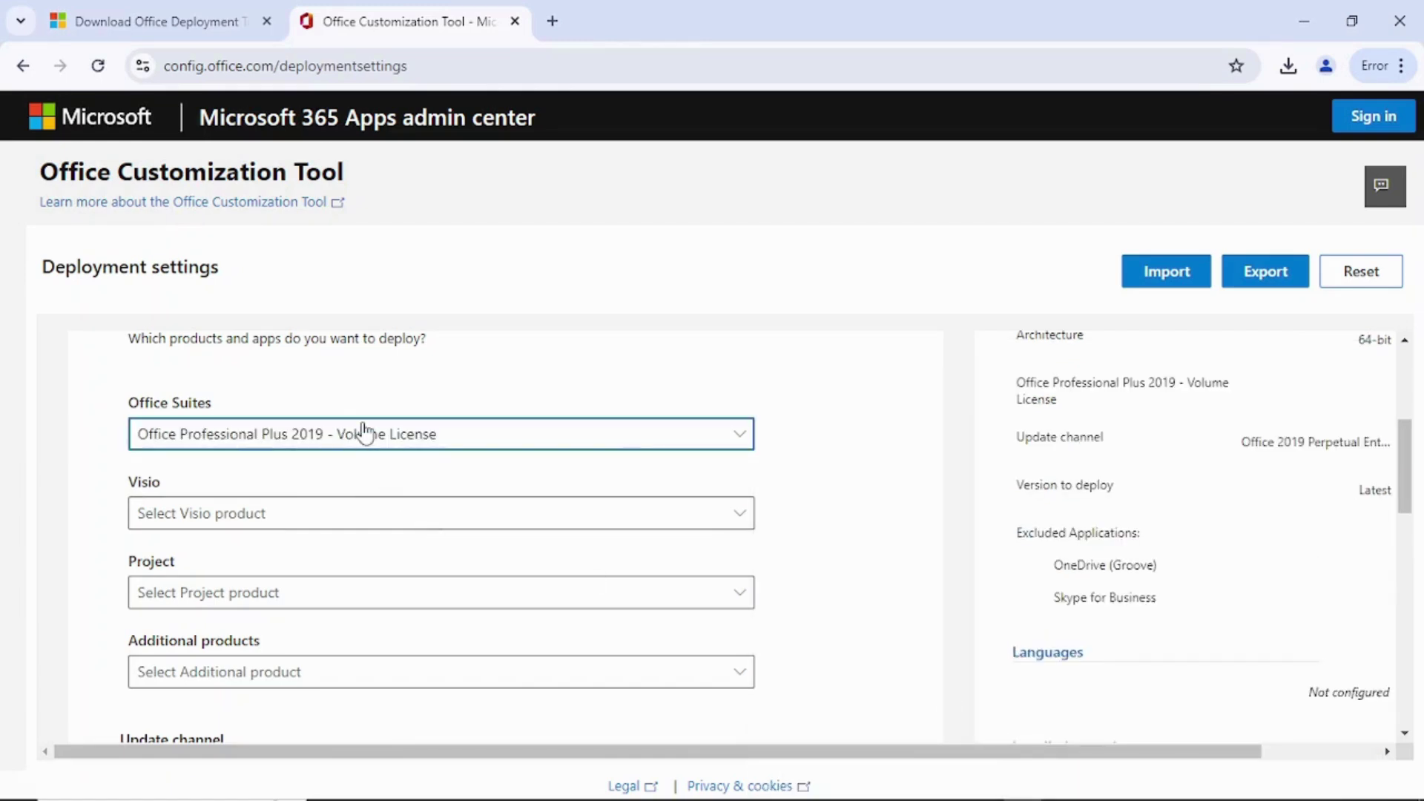
Step: Try the 32-bit architecture for the deployment and set it back to 64-bit
scroll(363, 434, up, 5)
click(149, 508)
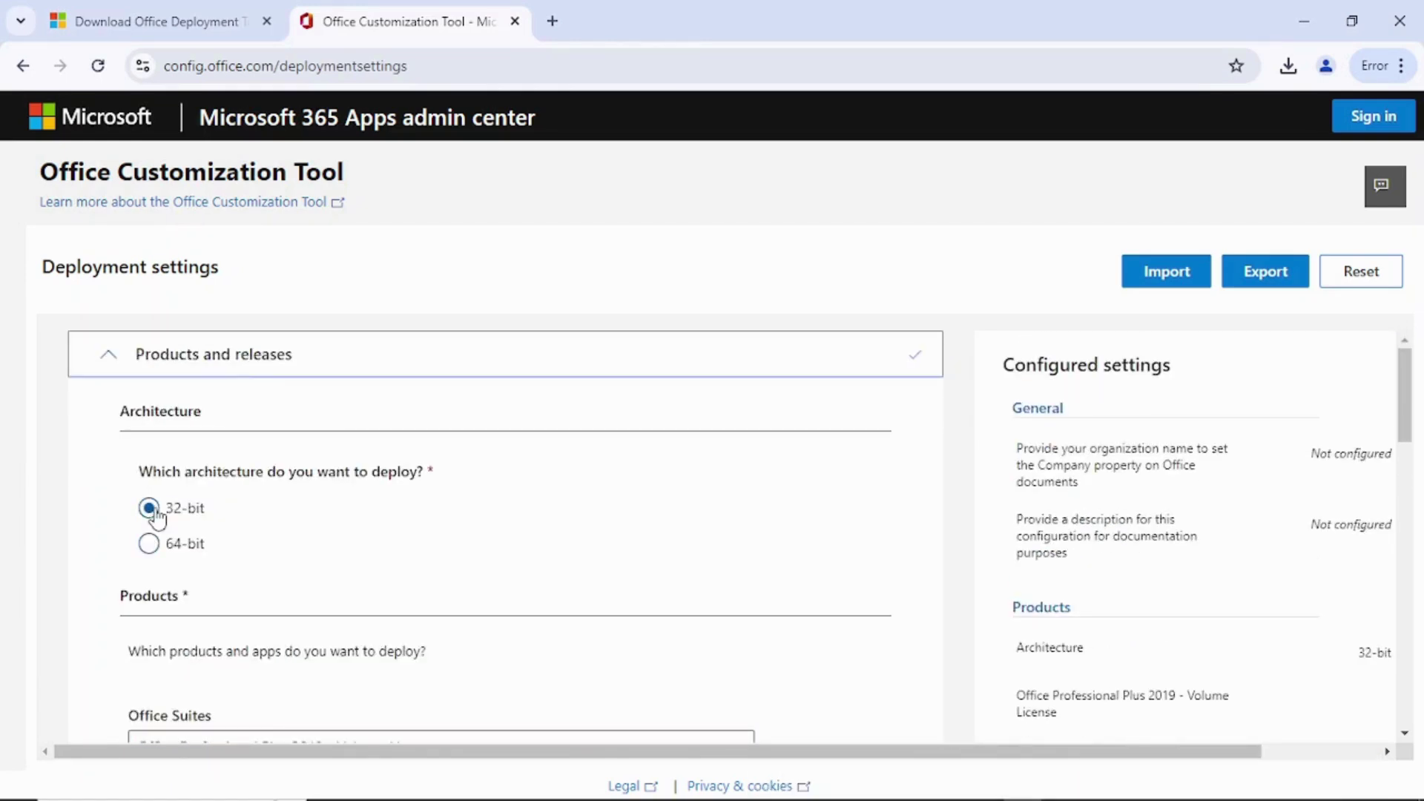
scroll(160, 534, down, 3)
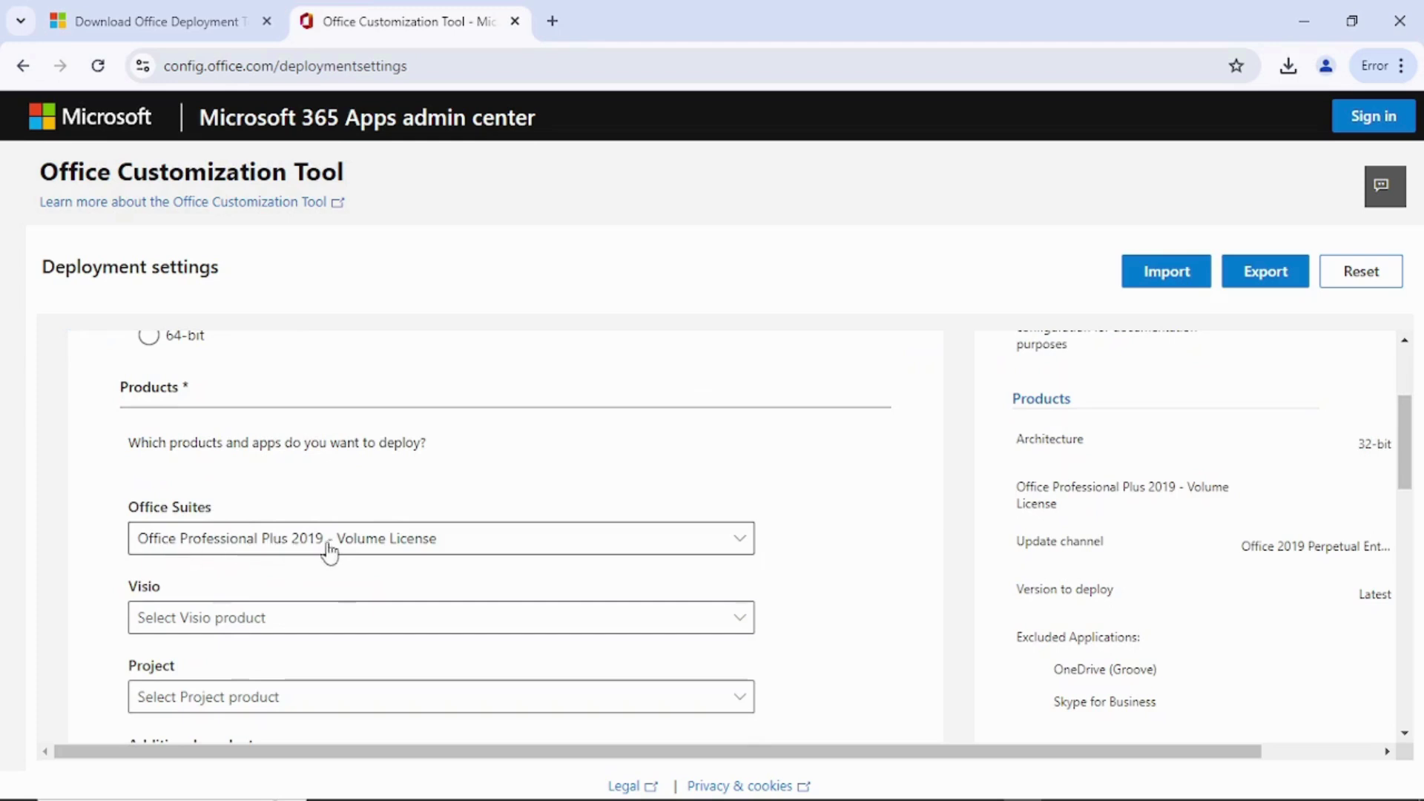
scroll(336, 547, up, 3)
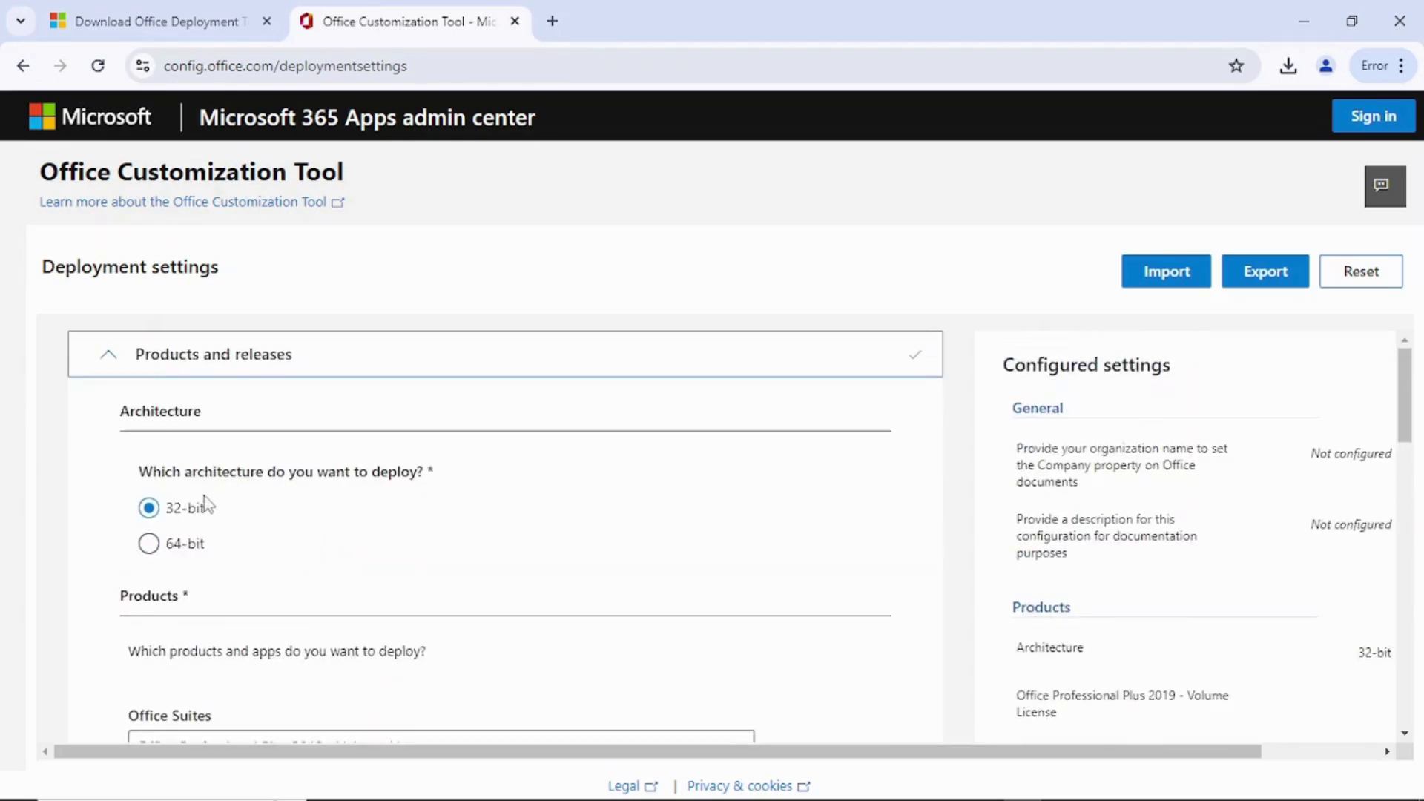
click(152, 546)
Step: Change the Office suite to Office LTSC Professional Plus 2021 - Volume License
scroll(445, 520, down, 3)
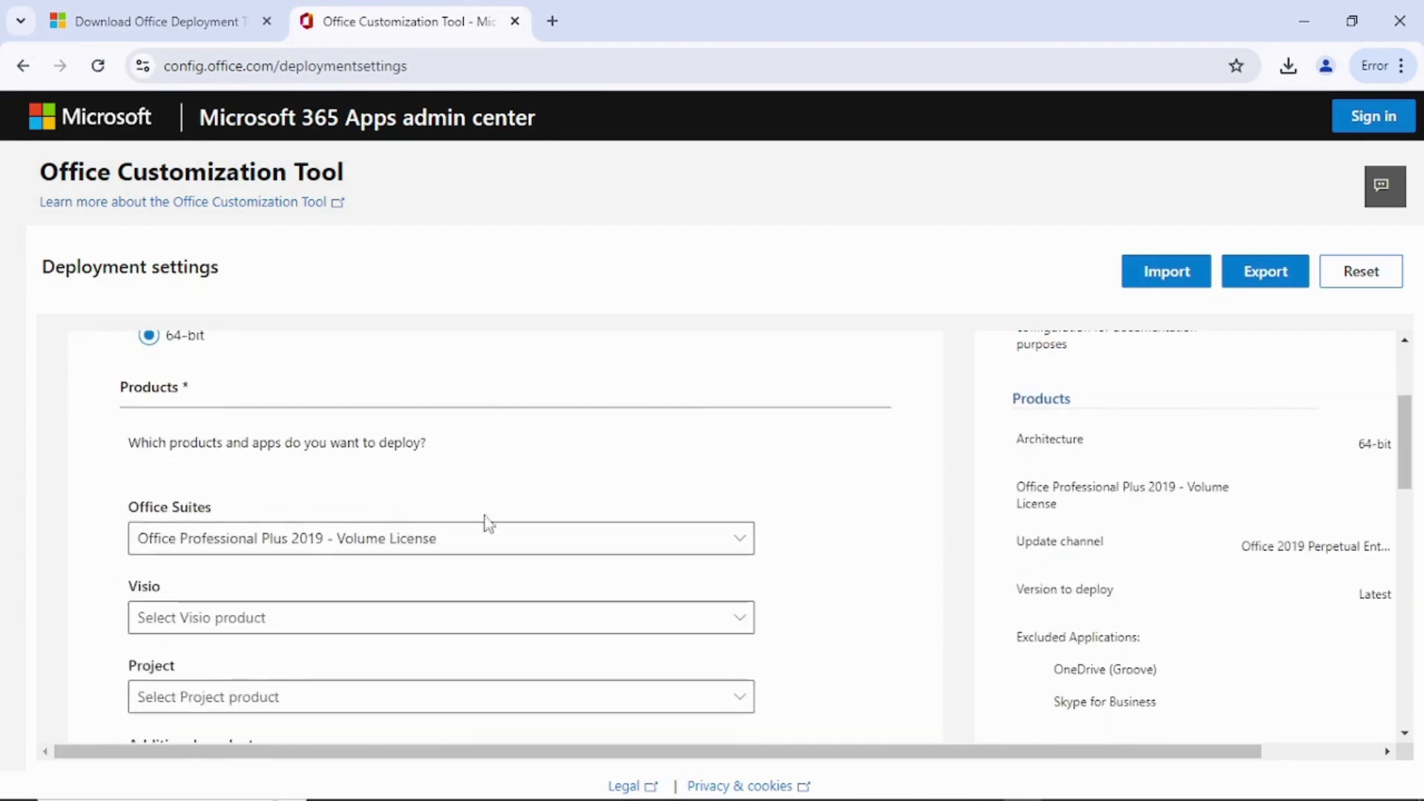
click(449, 540)
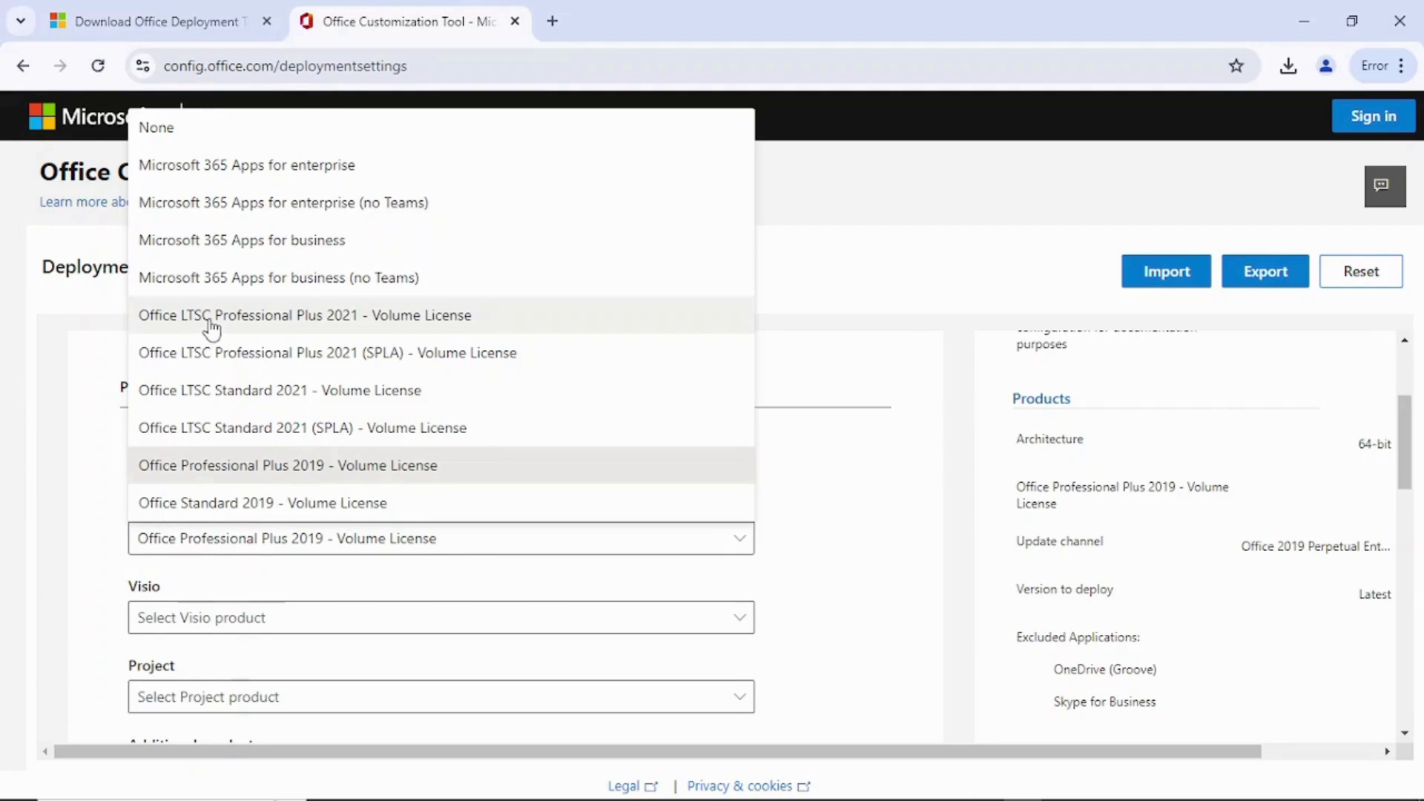
click(406, 323)
scroll(603, 426, down, 3)
scroll(280, 393, down, 5)
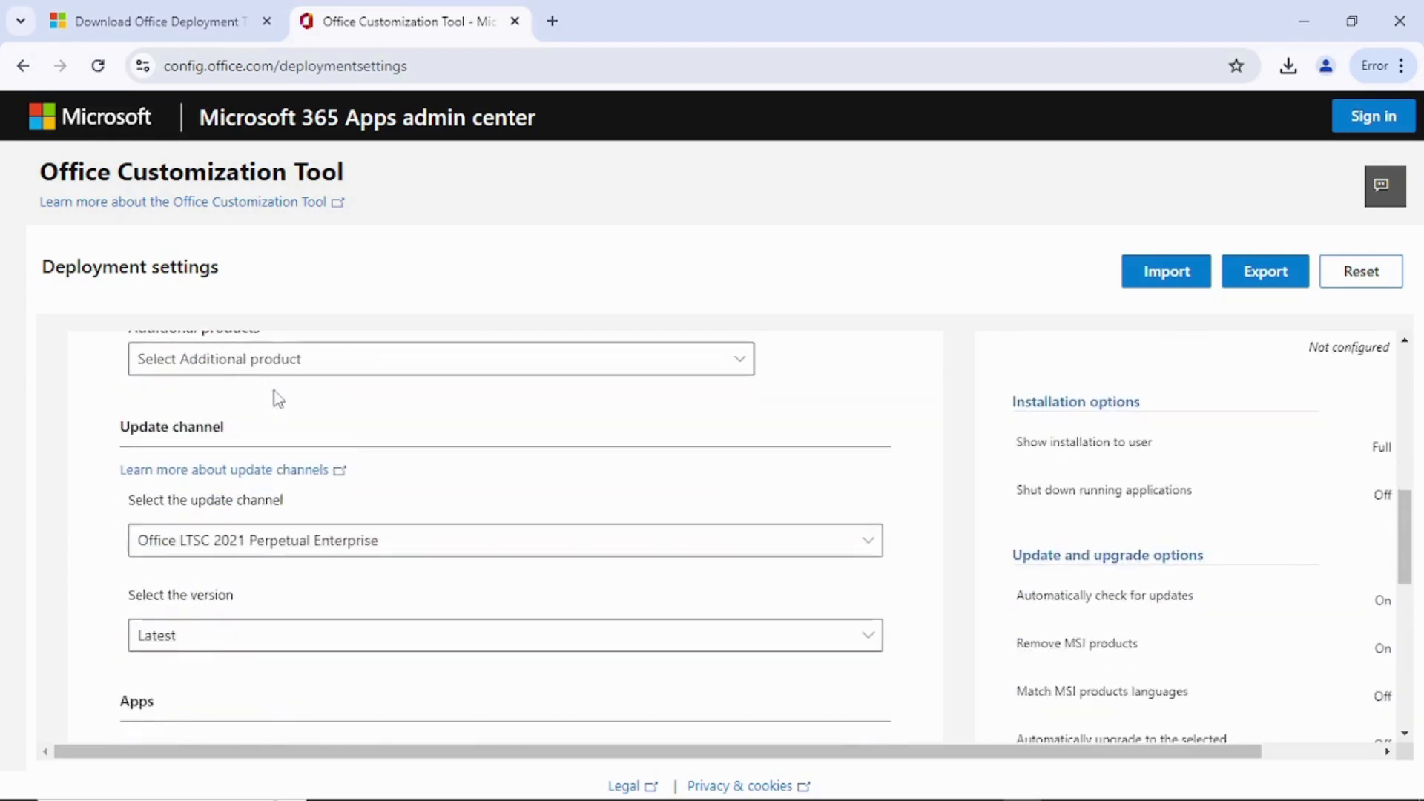
Step: Exclude OneNote, OneDrive Desktop and Outlook from the apps being deployed and continue to the language settings
scroll(273, 391, down, 3)
scroll(270, 393, down, 2)
scroll(268, 386, up, 1)
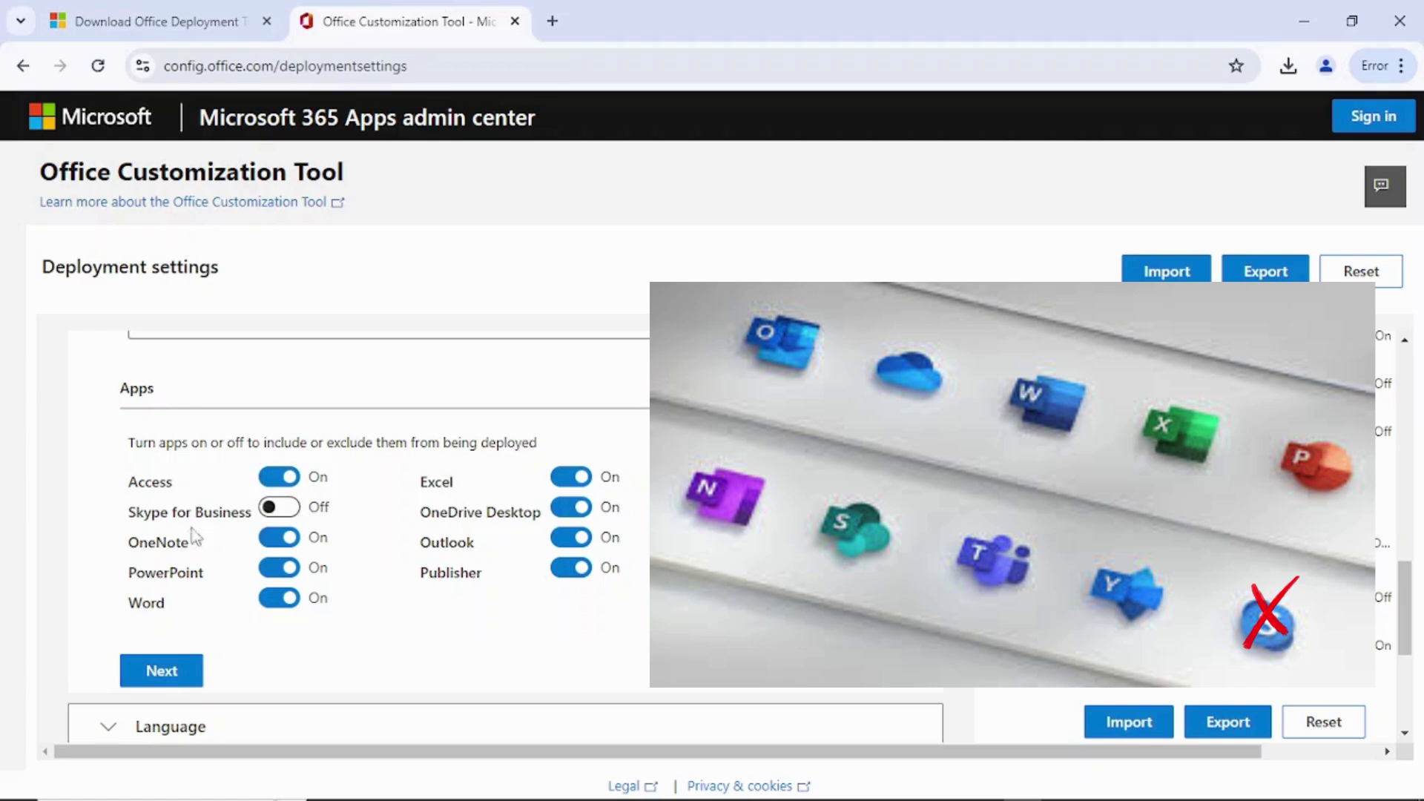
click(276, 539)
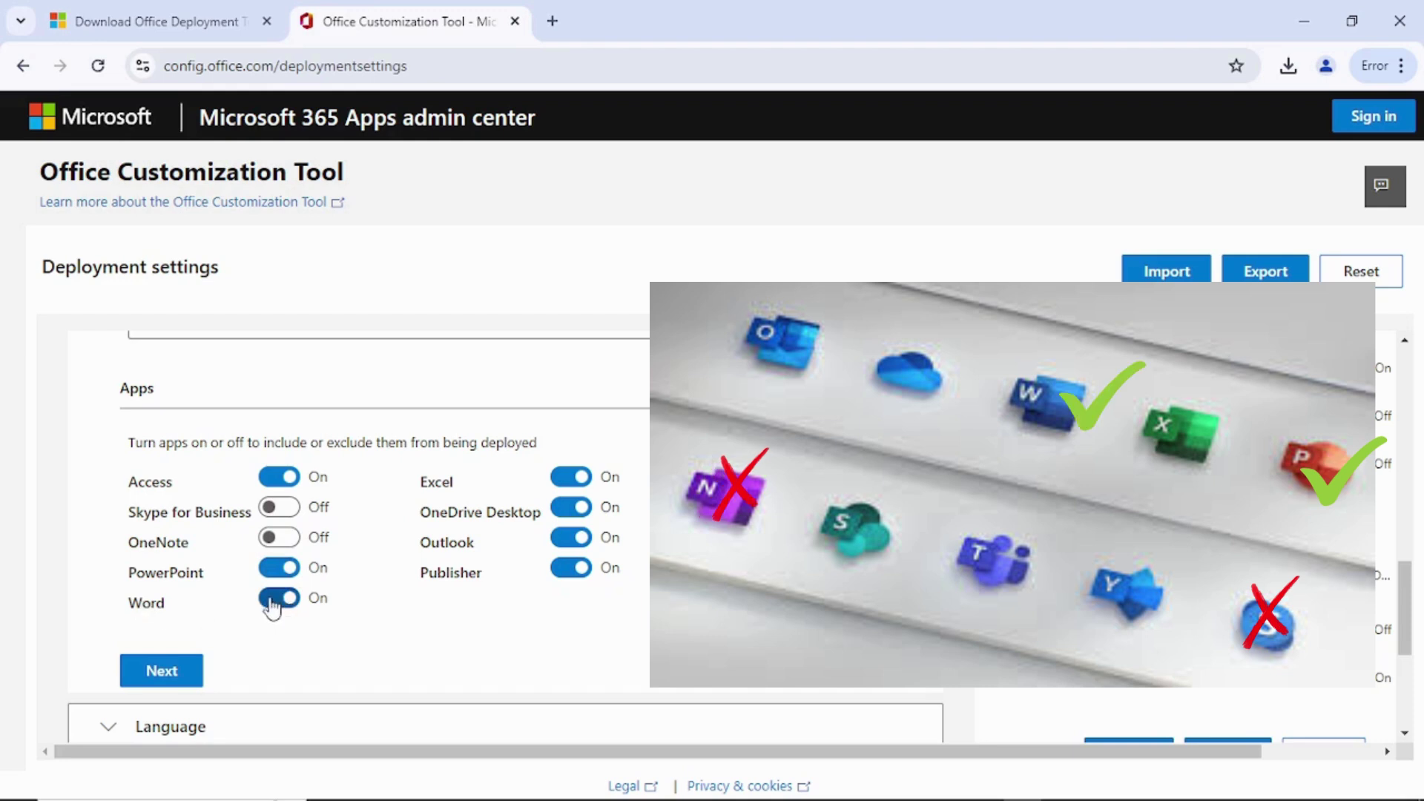
click(569, 512)
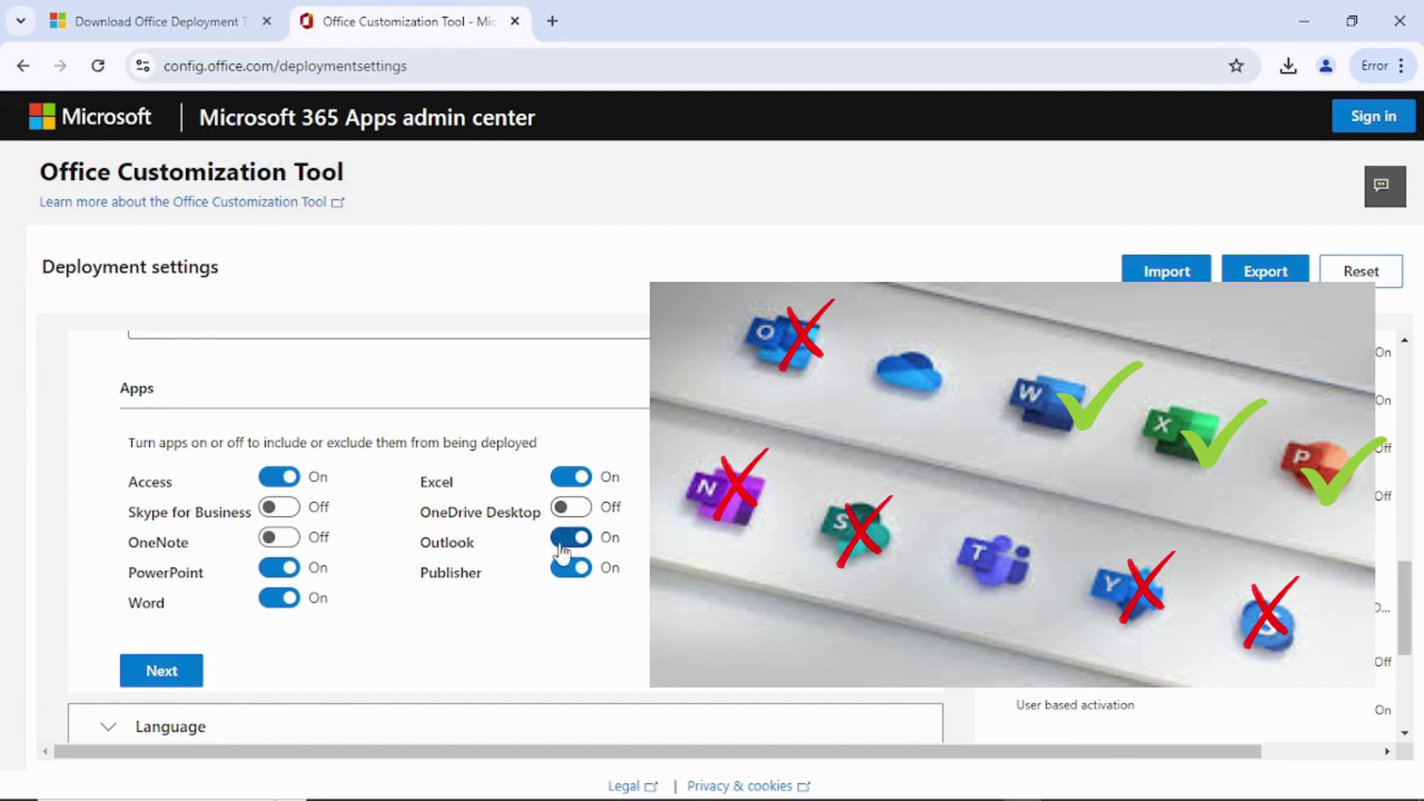
click(555, 538)
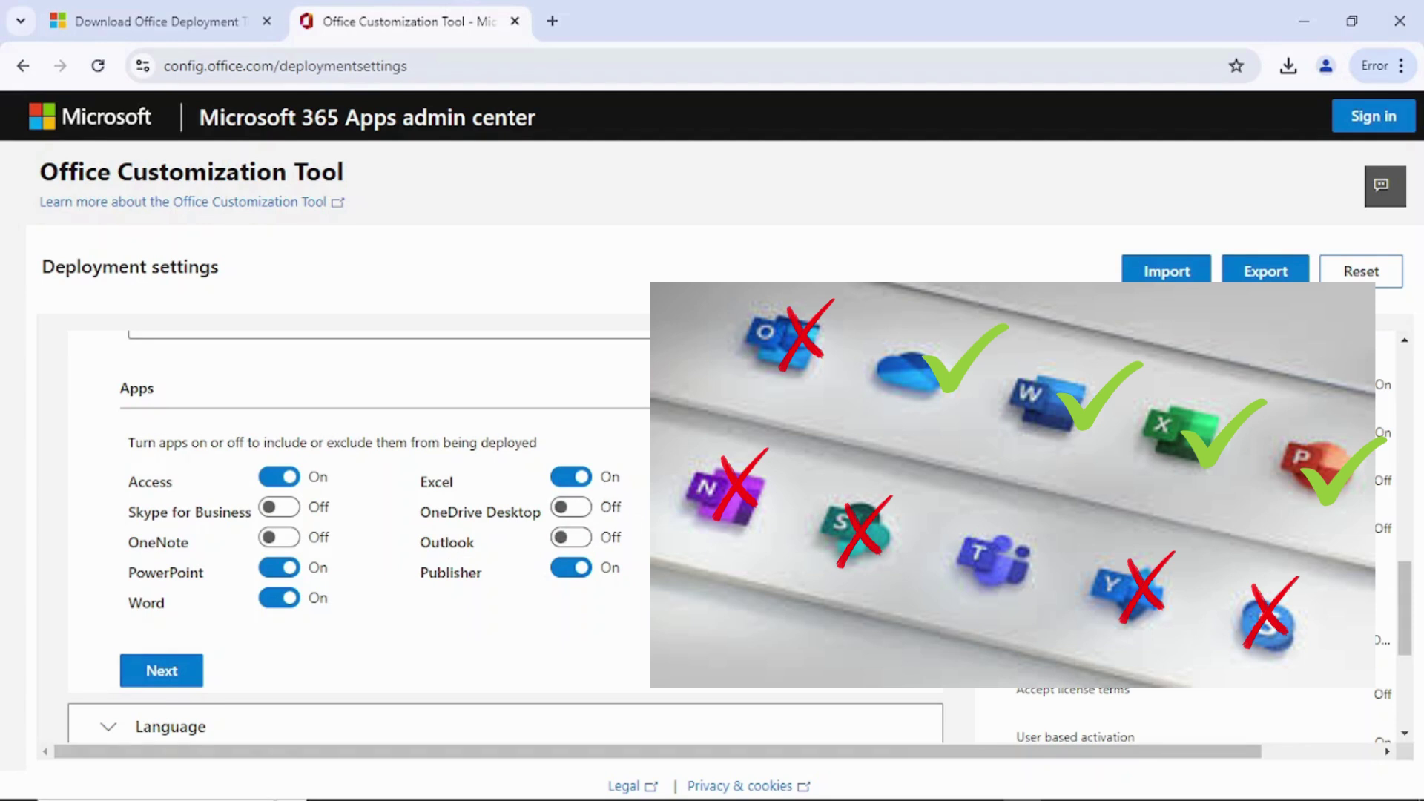
scroll(163, 593, down, 1)
click(168, 572)
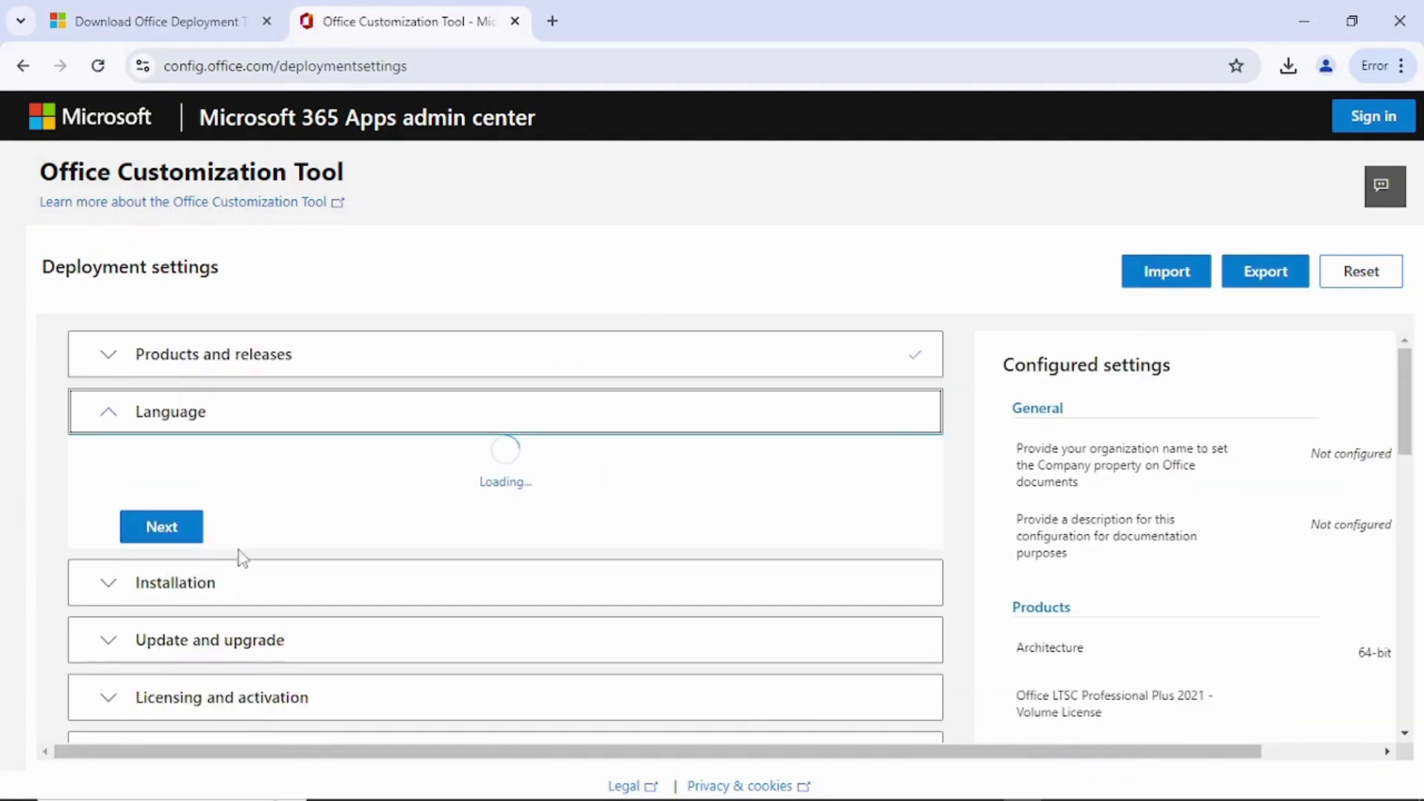
Step: Set the primary language to English (United States) and continue to the installation options
scroll(322, 441, down, 1)
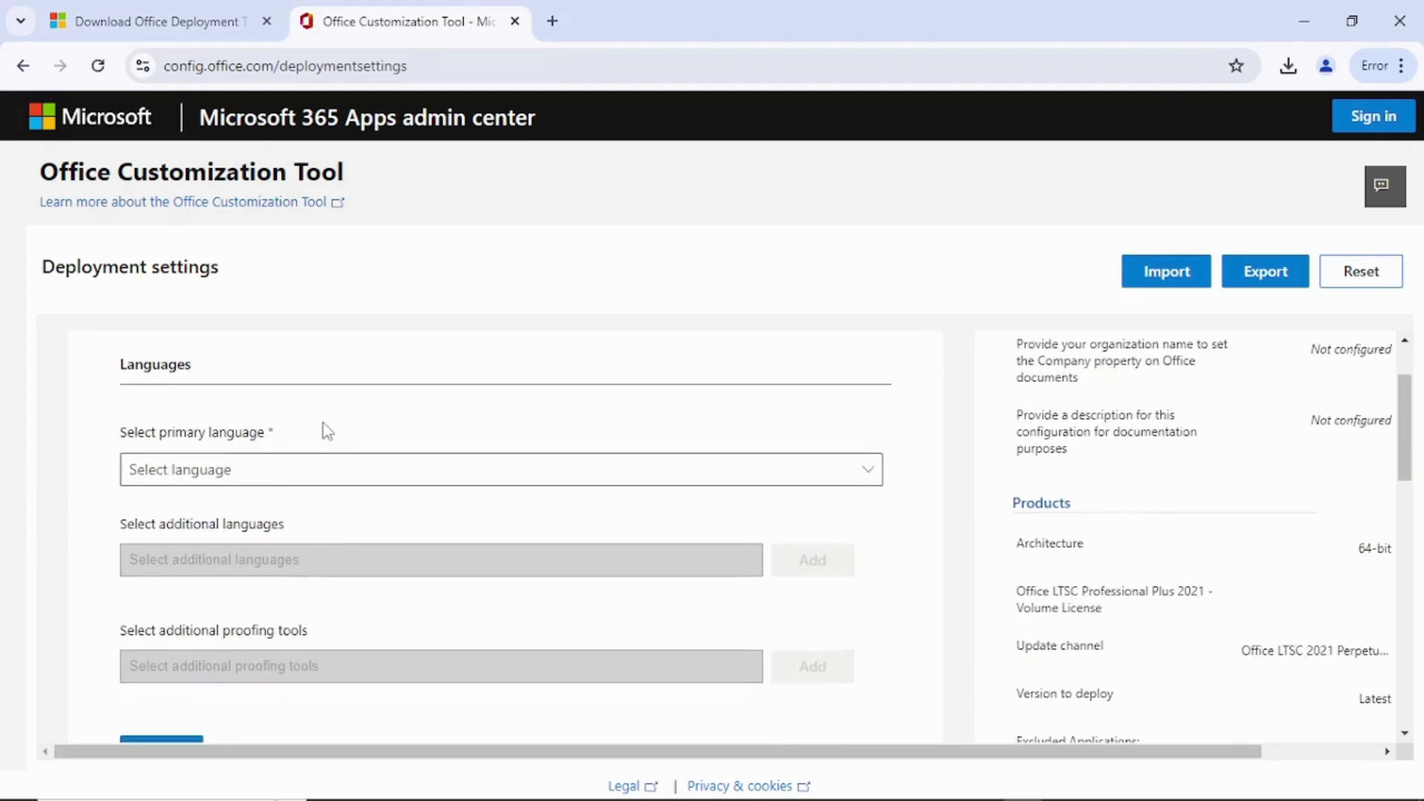
click(578, 479)
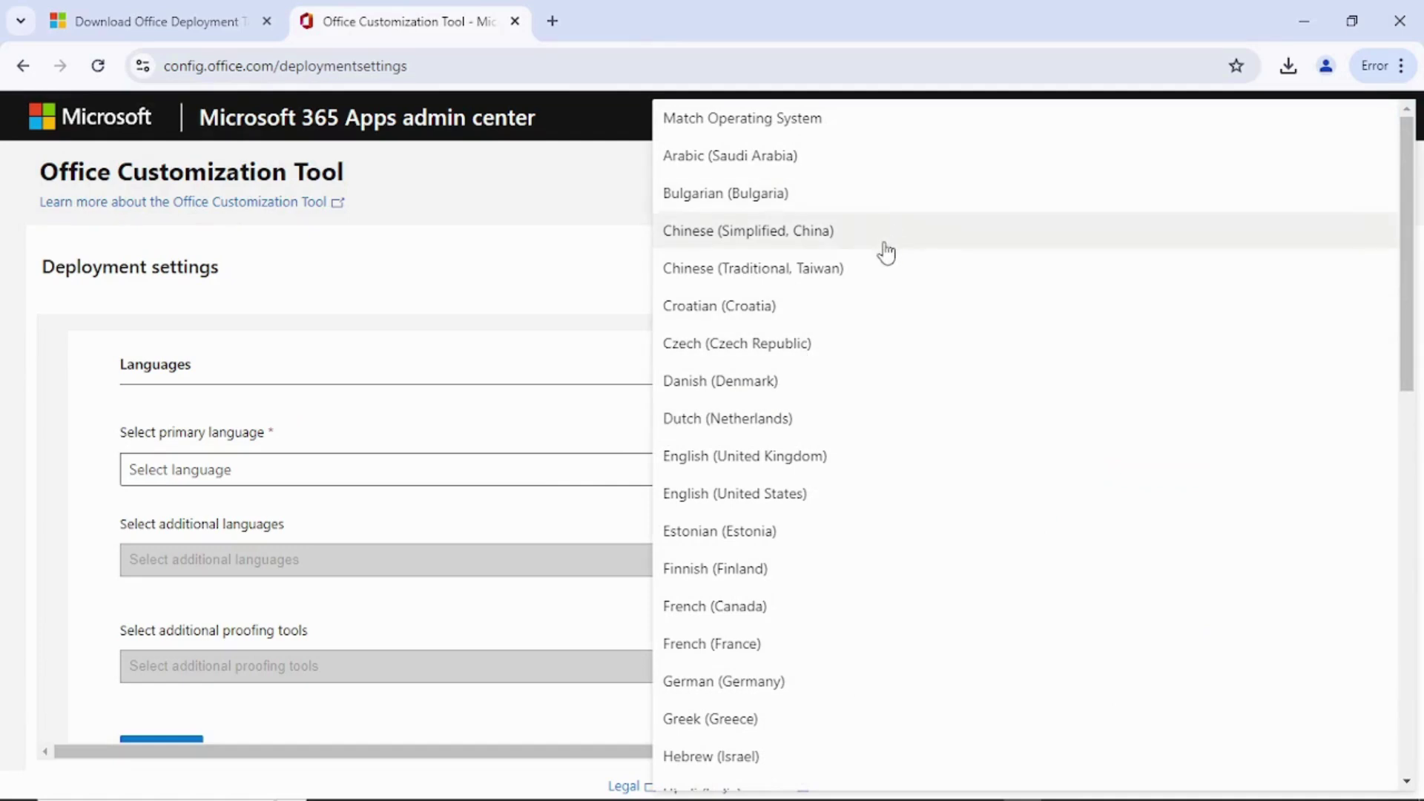
click(795, 493)
scroll(490, 438, down, 1)
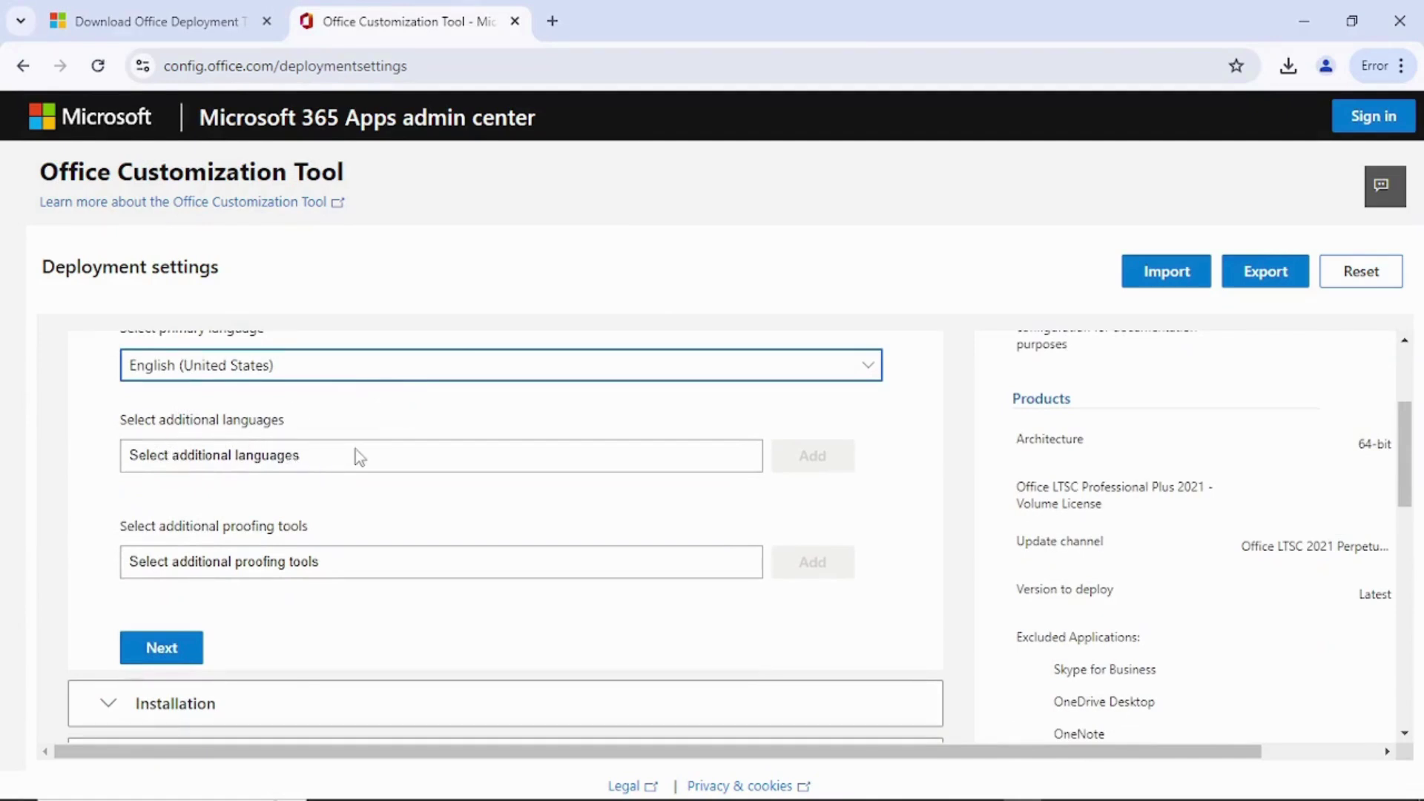
scroll(345, 460, down, 1)
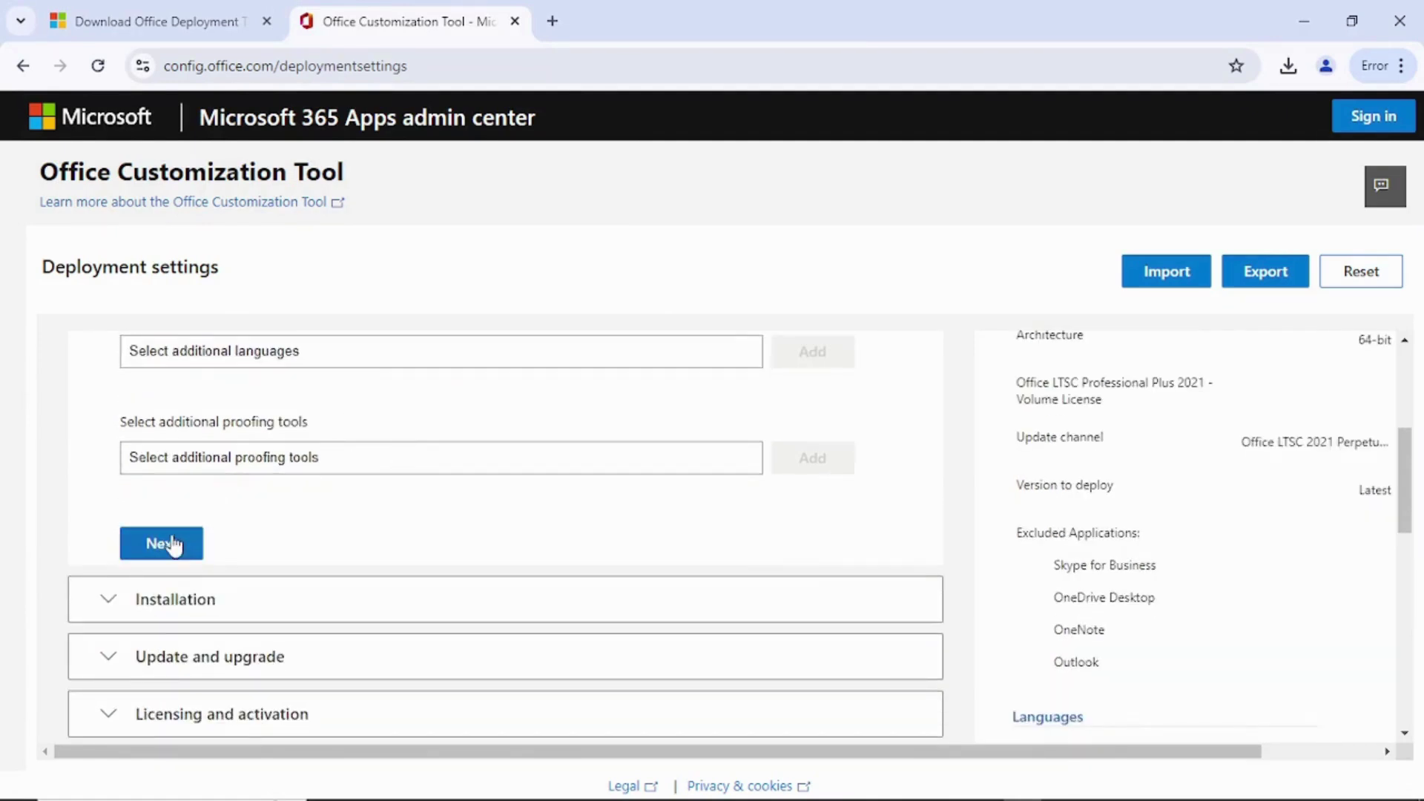
click(170, 544)
Step: Keep the default installation options and update and upgrade options, and continue to licensing and activation
scroll(564, 438, down, 2)
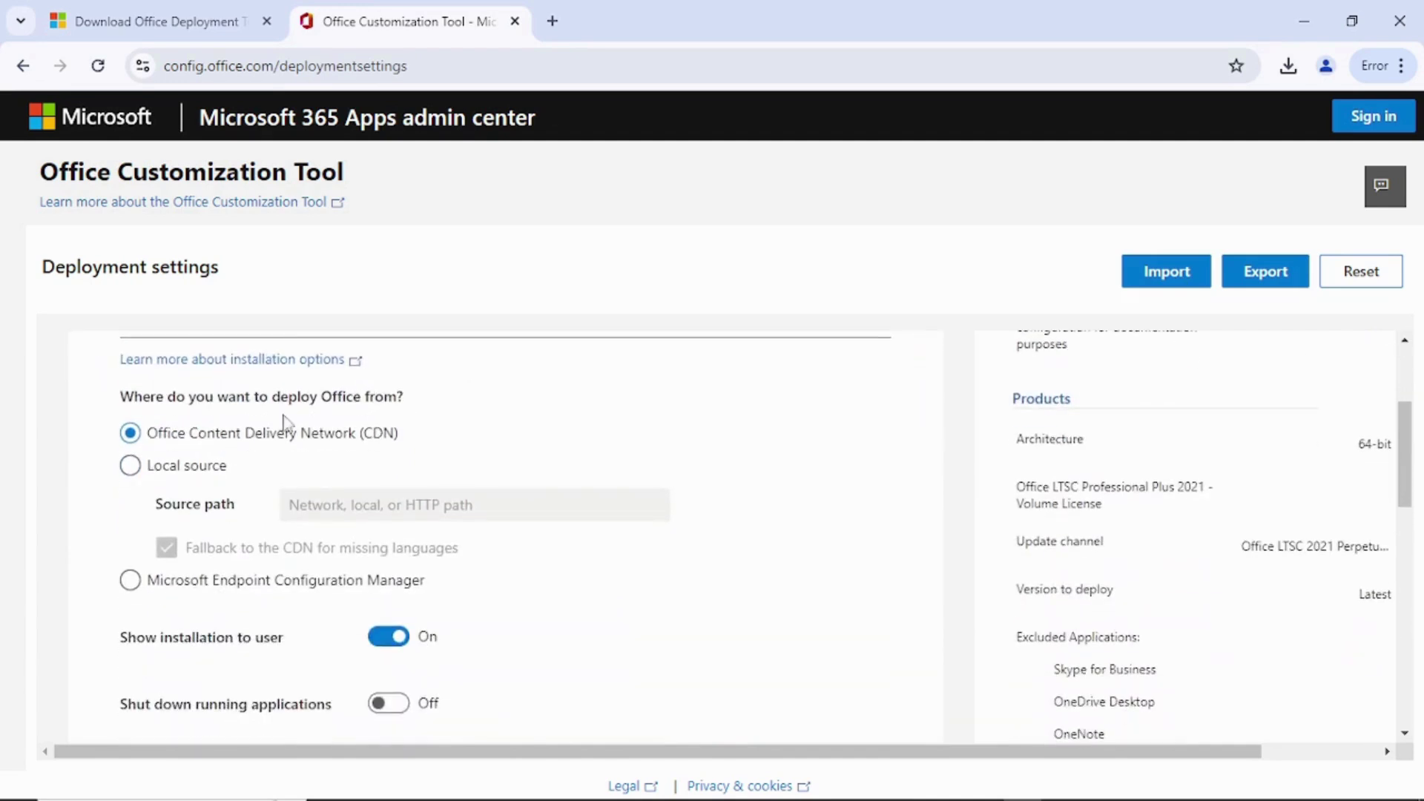
scroll(419, 428, down, 3)
click(190, 477)
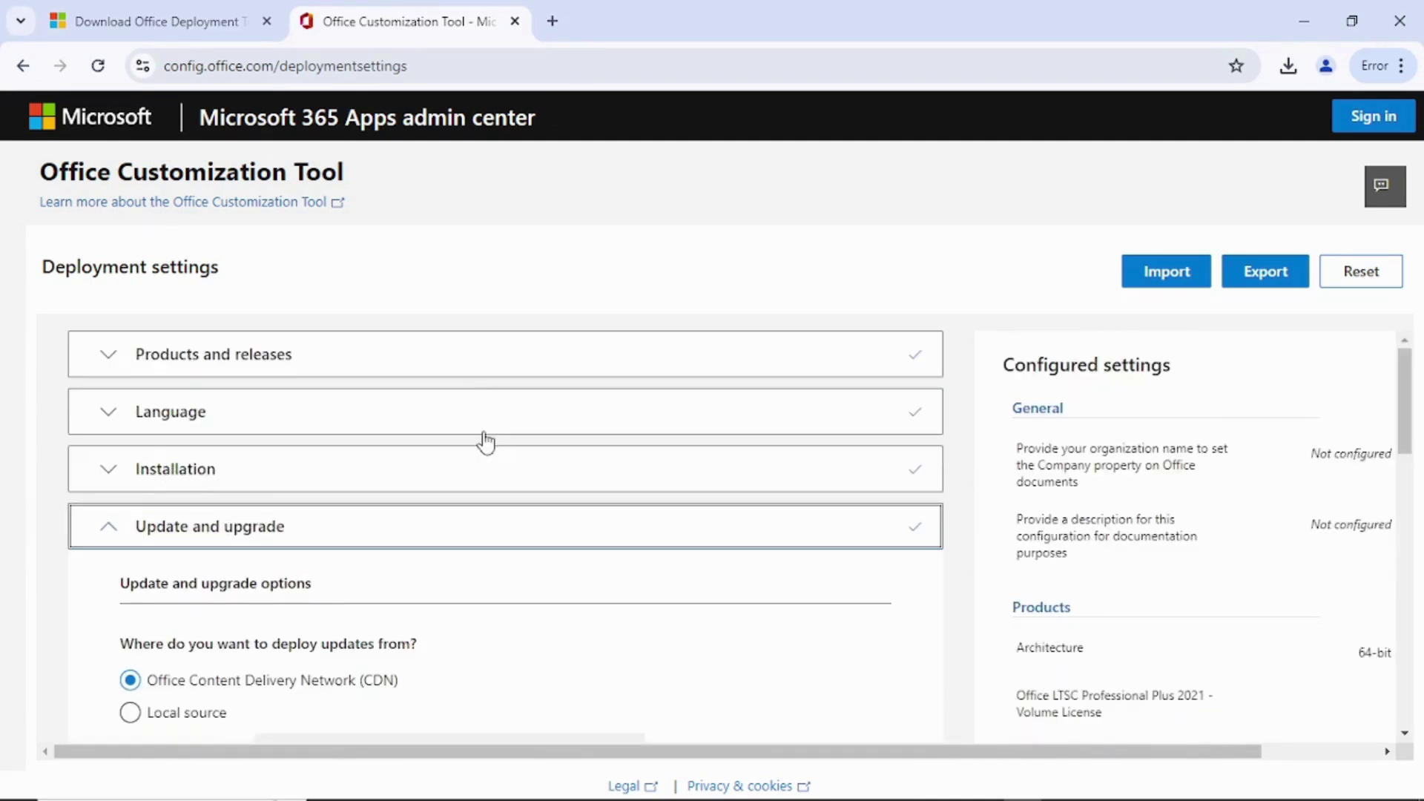
scroll(486, 443, down, 2)
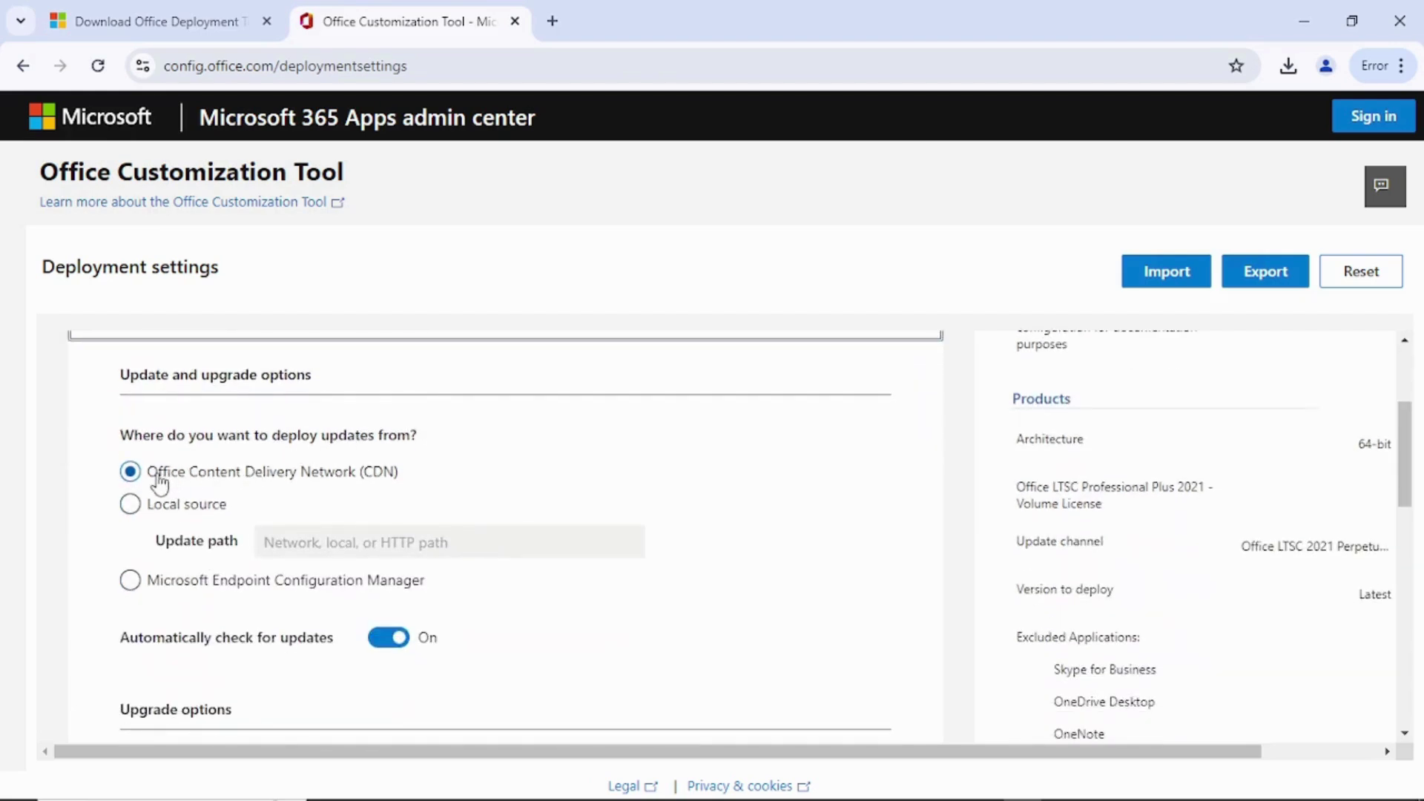
scroll(363, 486, down, 1)
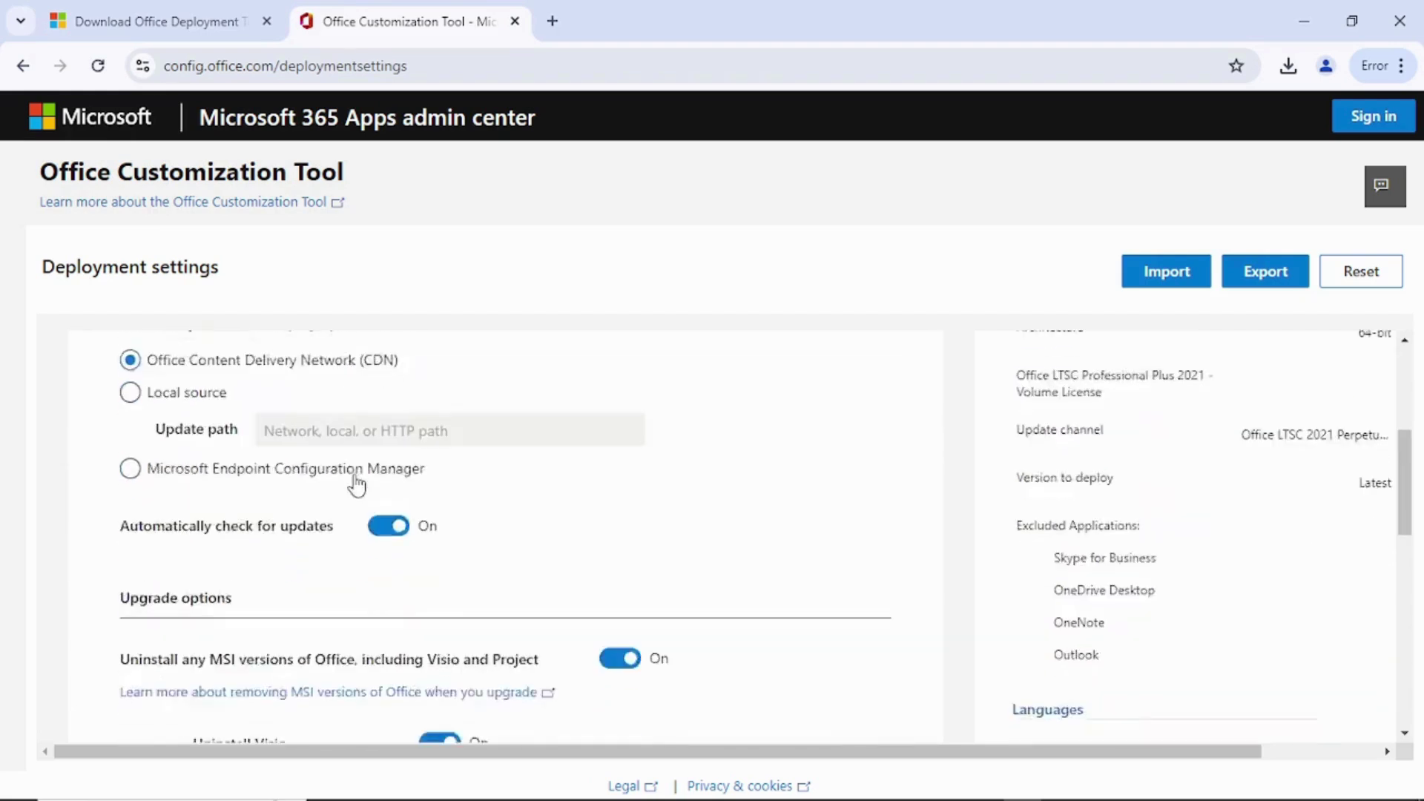
scroll(358, 486, down, 6)
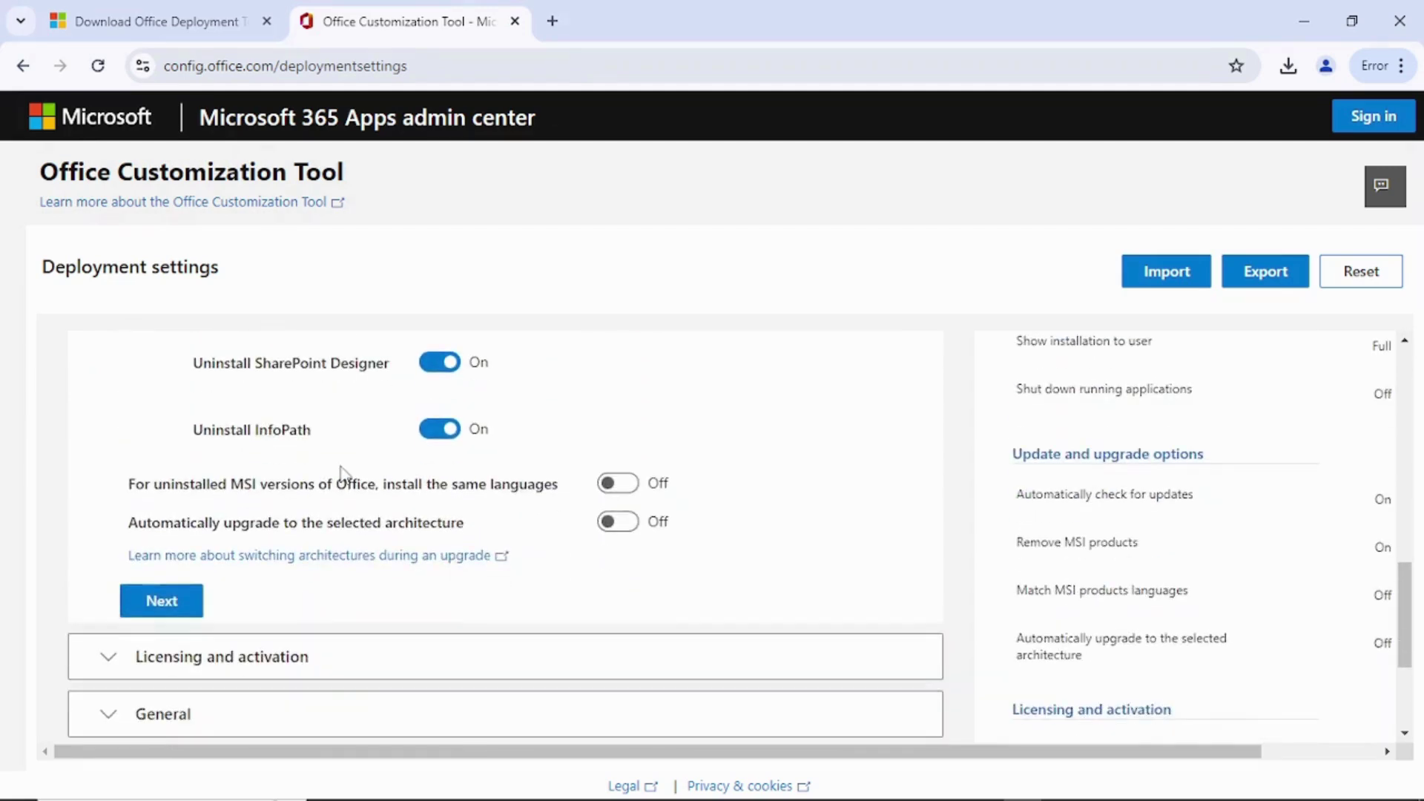
scroll(341, 471, down, 1)
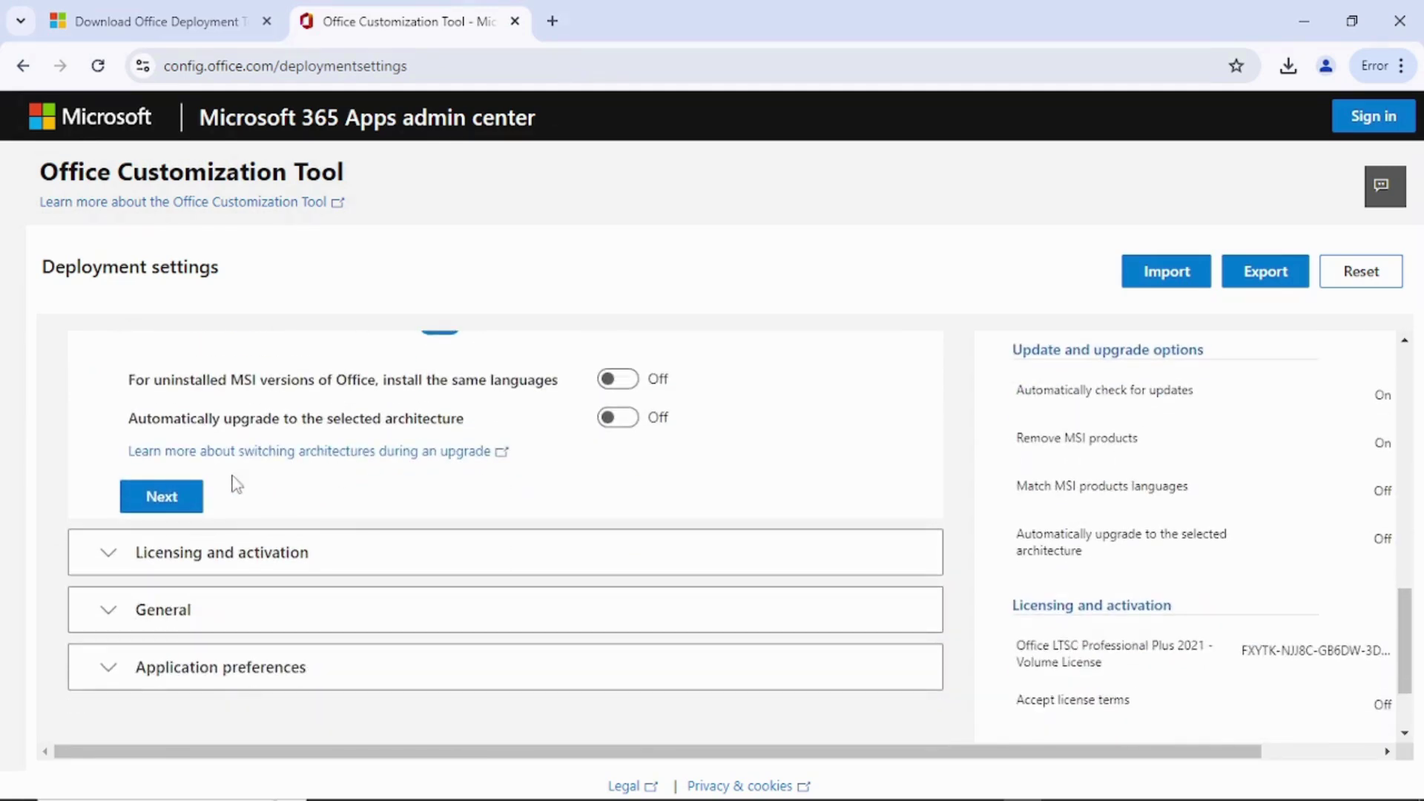
click(178, 500)
Step: Keep the default licensing and activation settings, leave the general details blank, and continue to the application preferences
scroll(419, 448, down, 4)
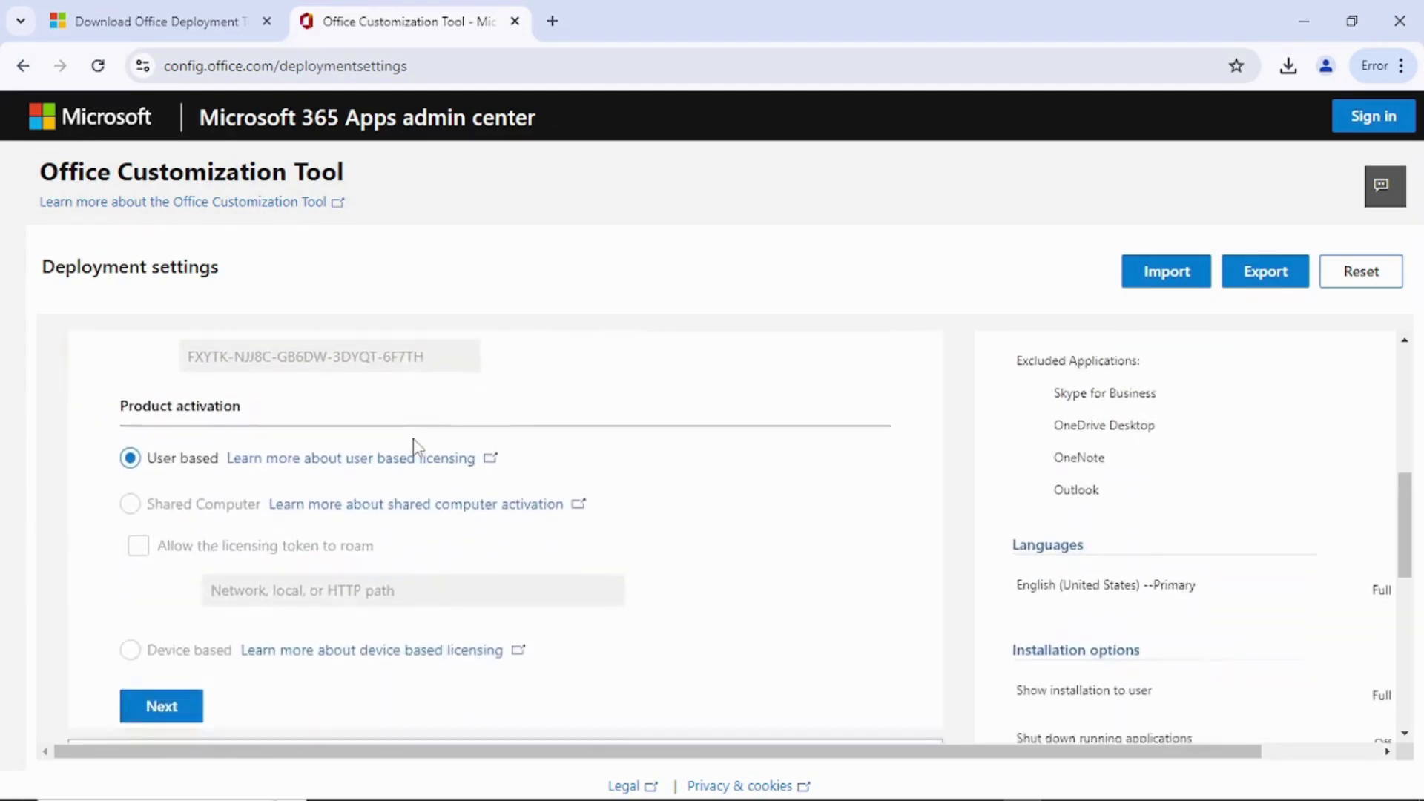
click(185, 515)
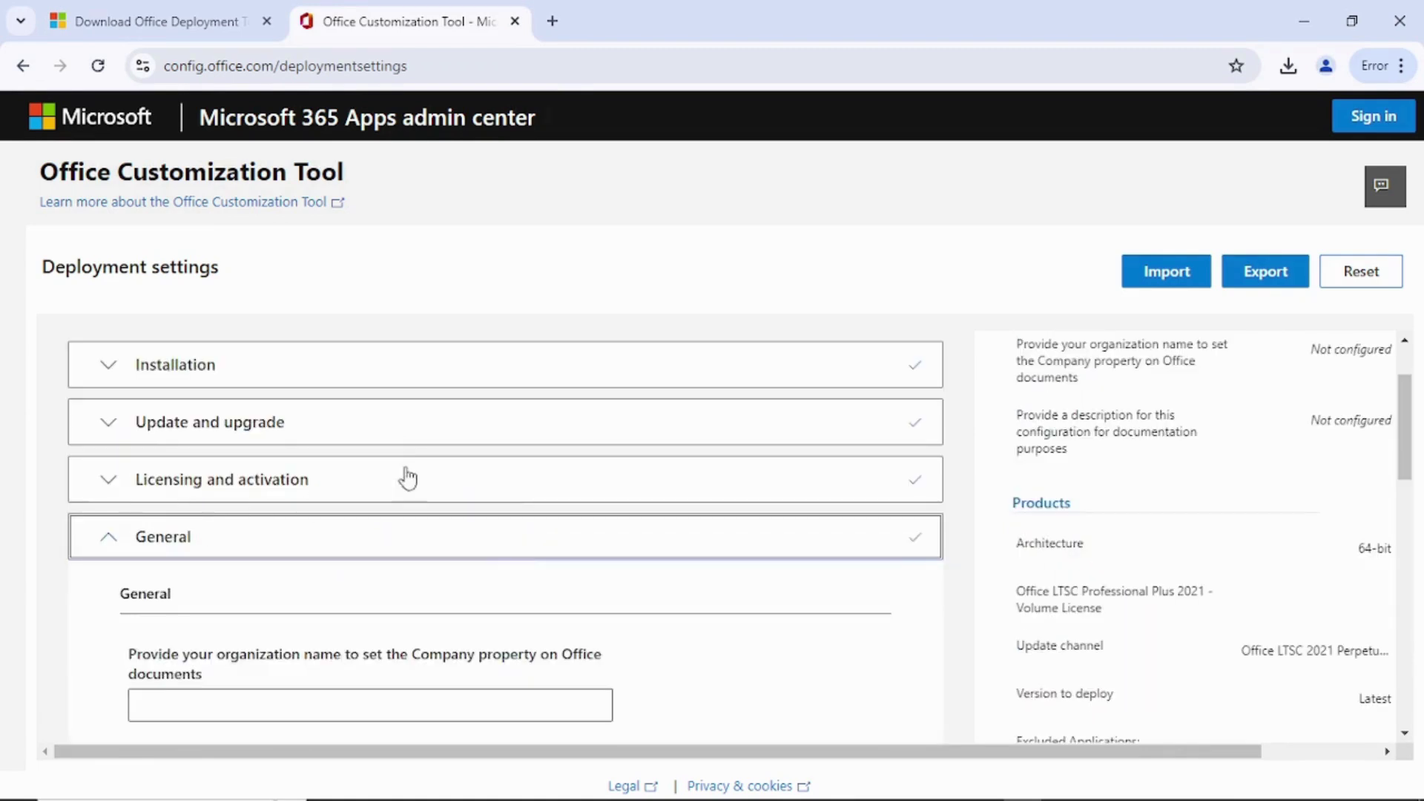
click(293, 497)
scroll(296, 498, down, 4)
scroll(300, 468, up, 3)
scroll(197, 521, down, 1)
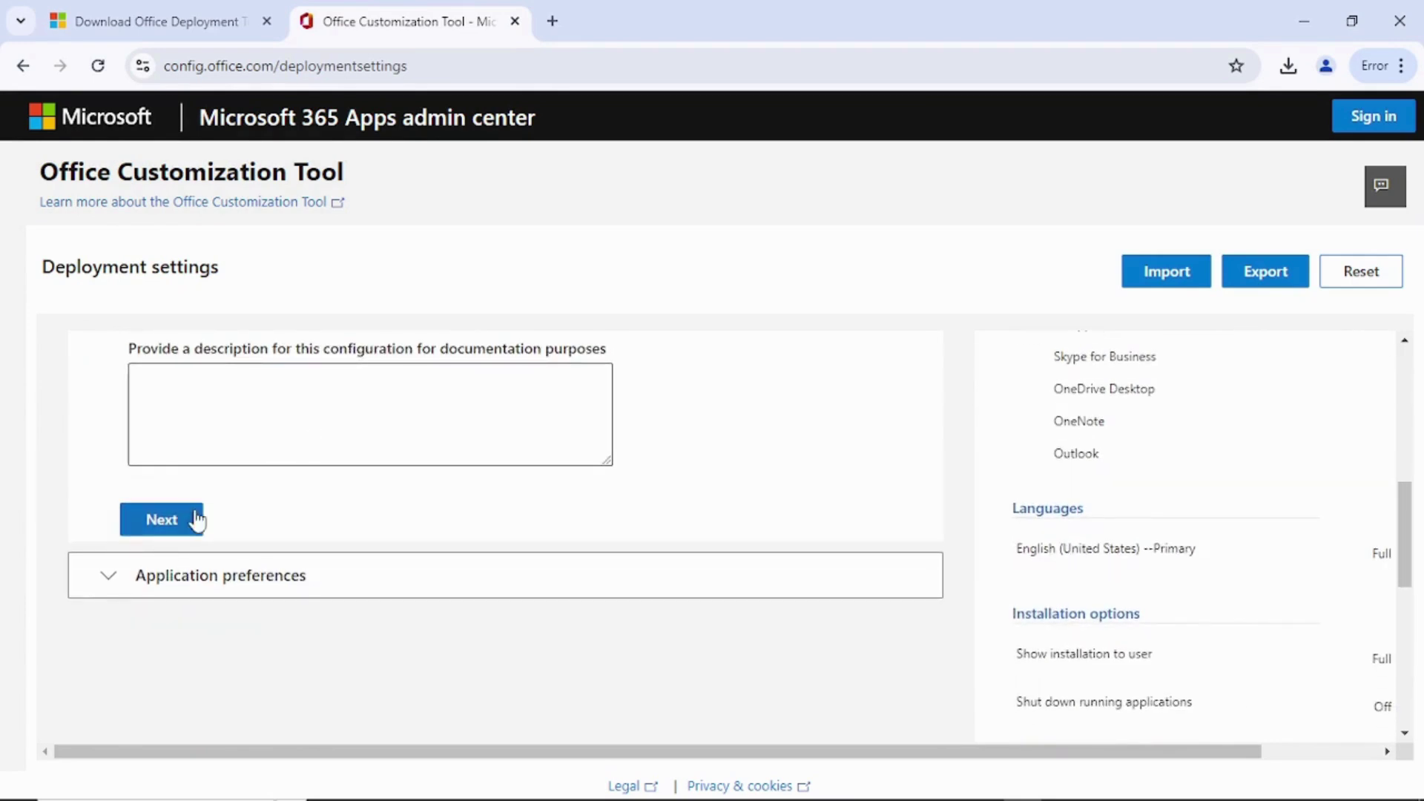
click(197, 519)
Step: Look through the application preferences list without changing any setting and finish the deployment configuration
scroll(413, 451, down, 5)
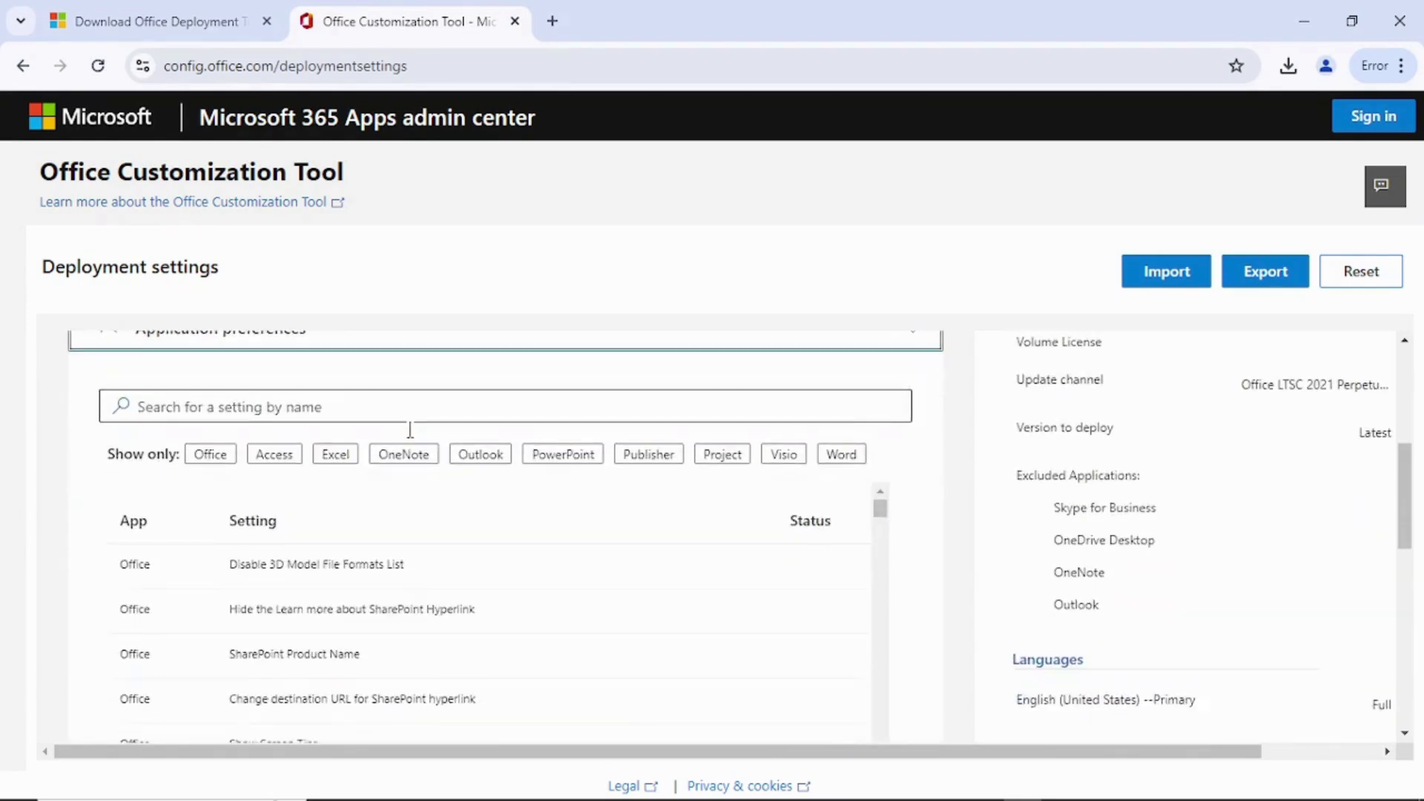
scroll(409, 429, up, 1)
scroll(372, 456, down, 1)
scroll(344, 413, down, 8)
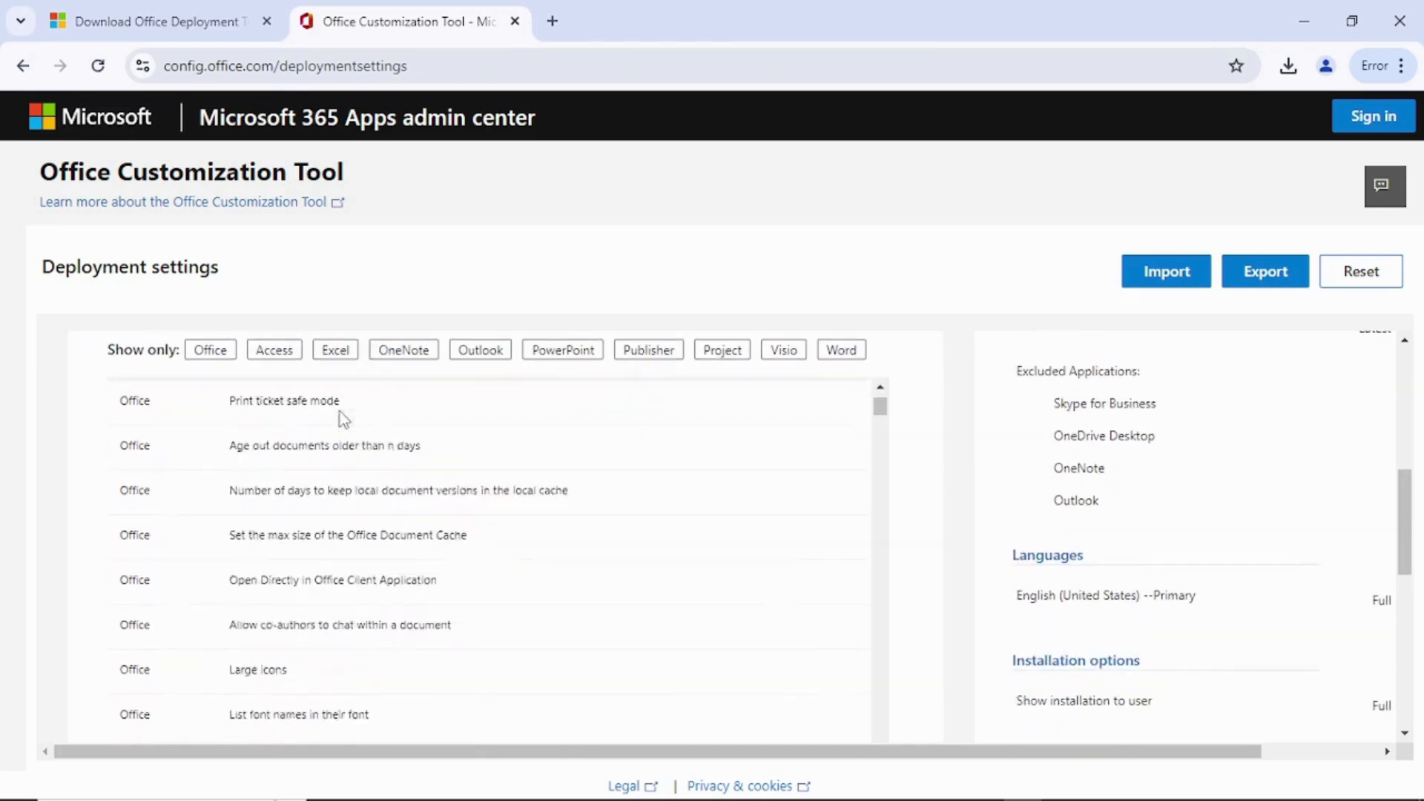
scroll(340, 420, down, 15)
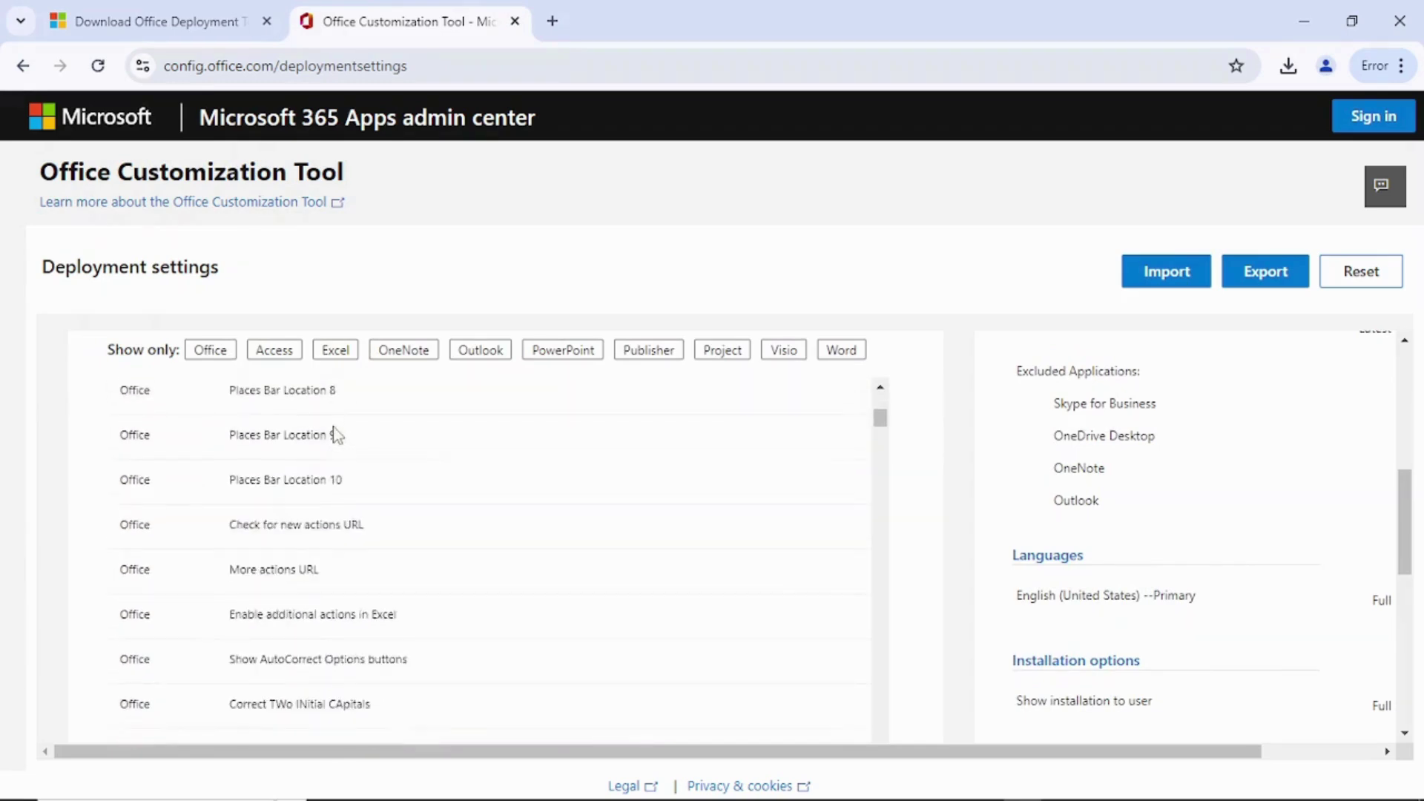
scroll(399, 471, down, 5)
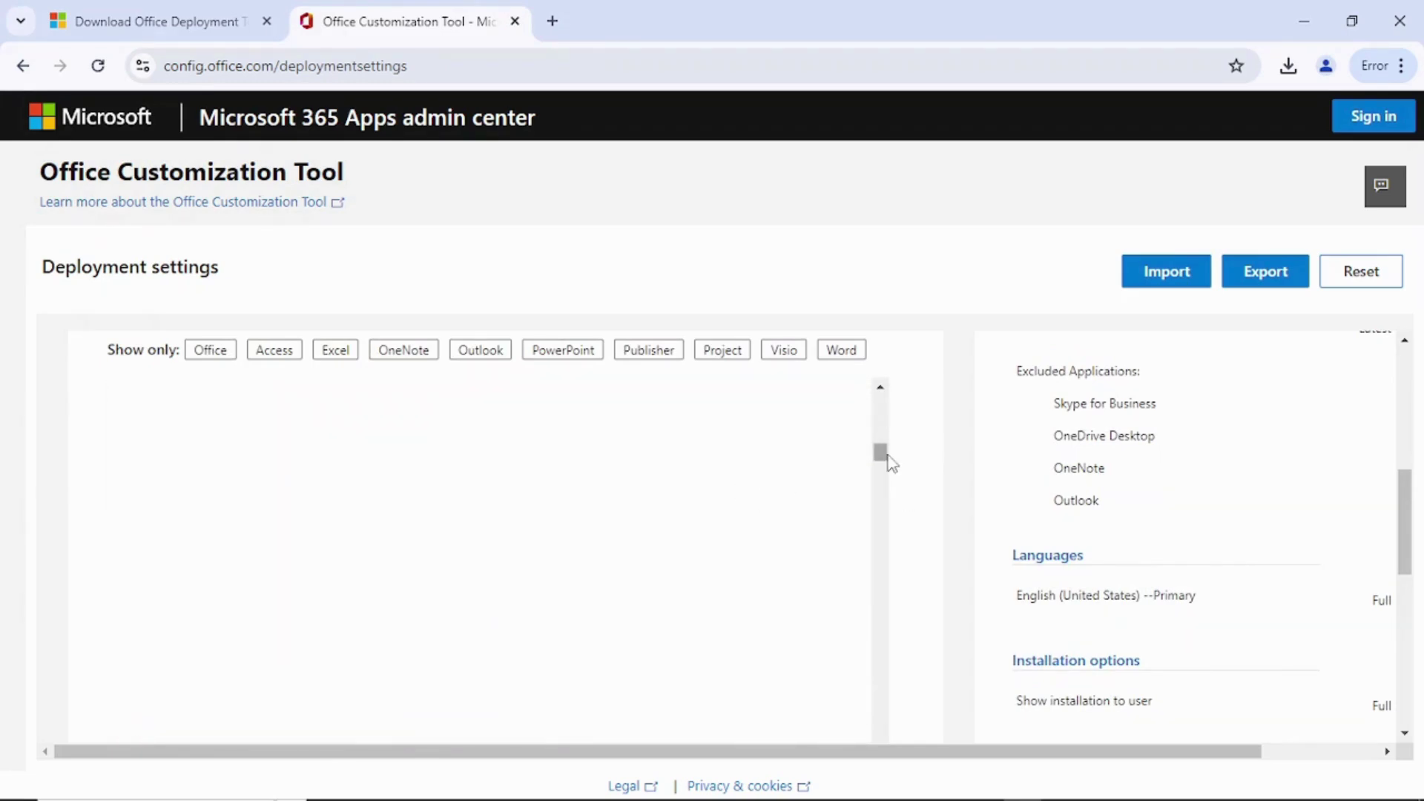
scroll(922, 467, down, 5)
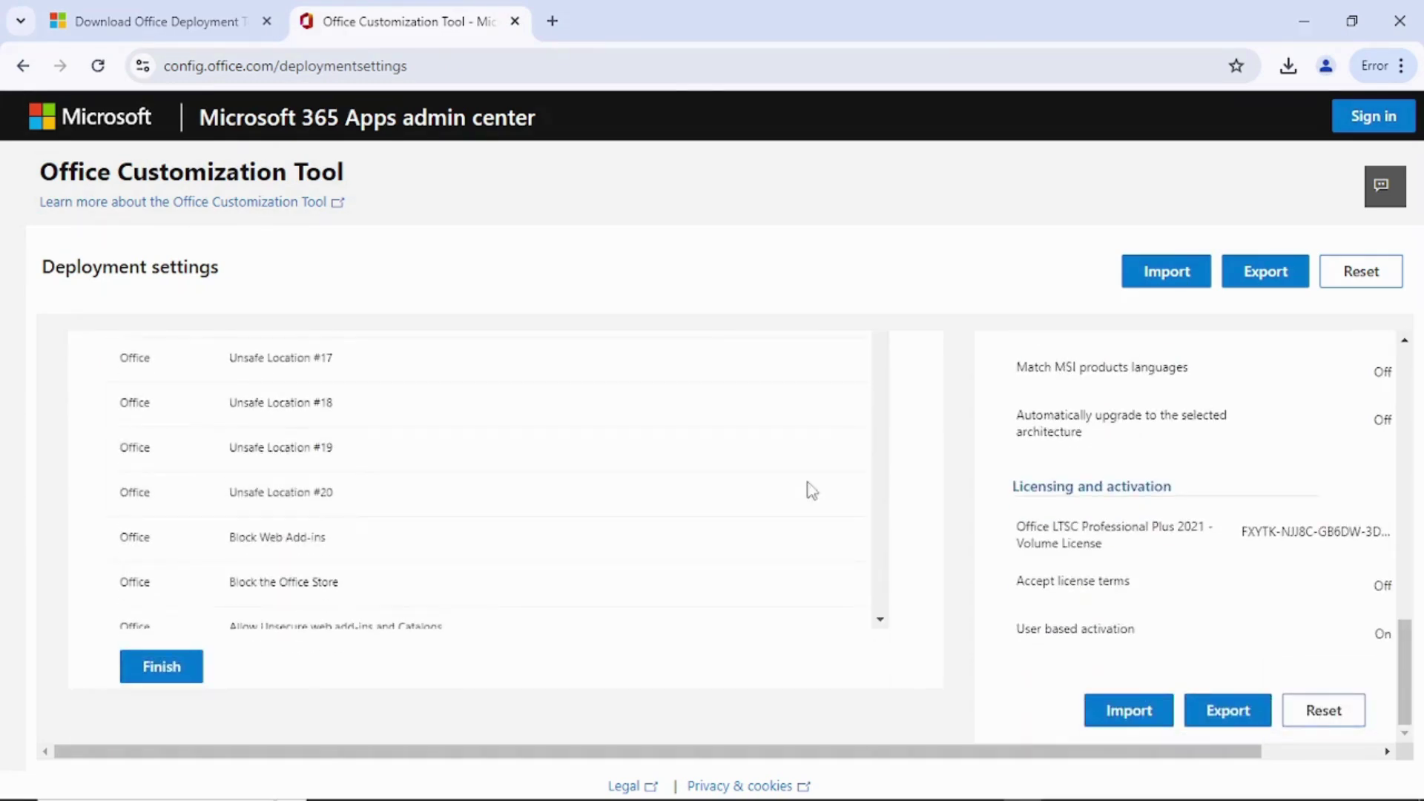
click(177, 667)
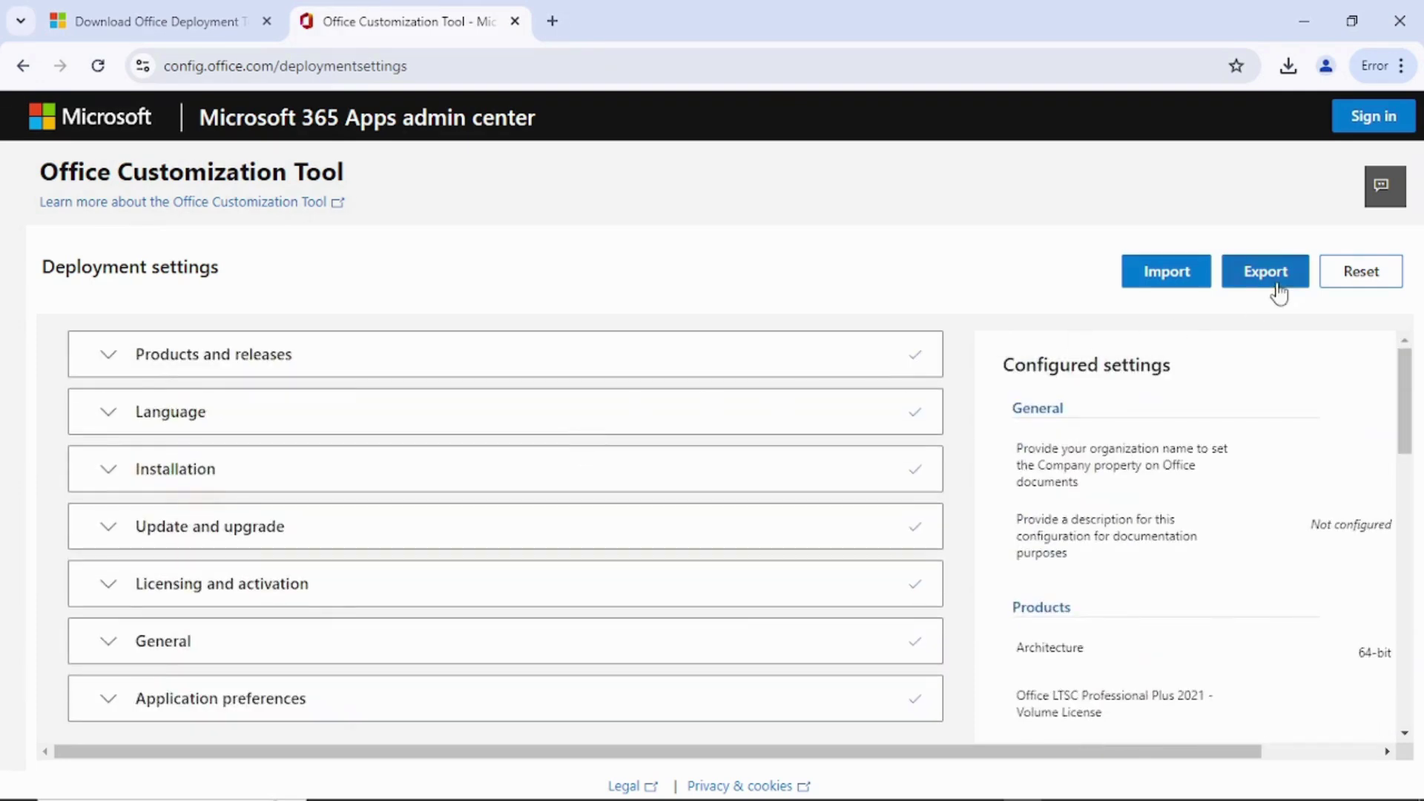
Step: Start exporting the configuration, choosing Keep Current Settings for the default file format
click(1279, 279)
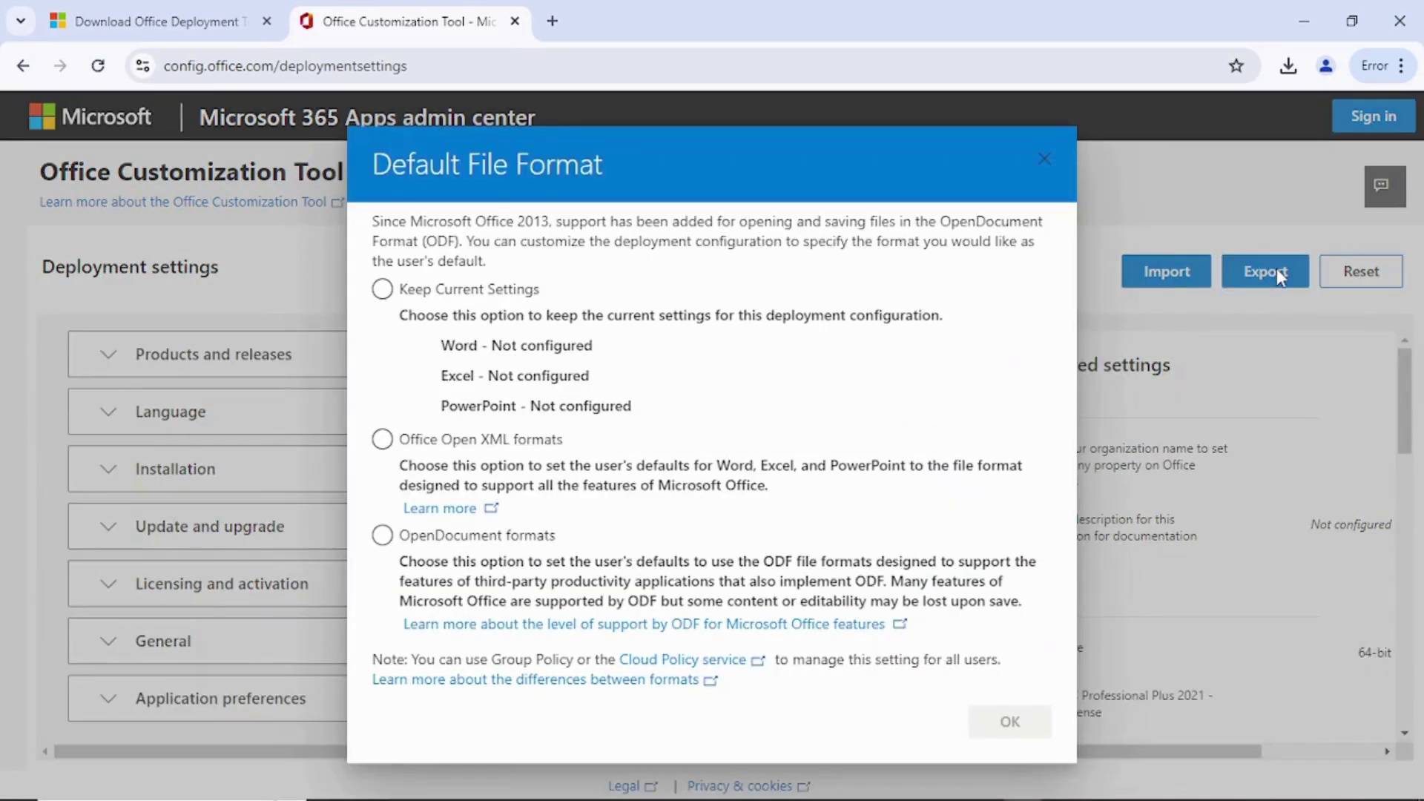
click(414, 293)
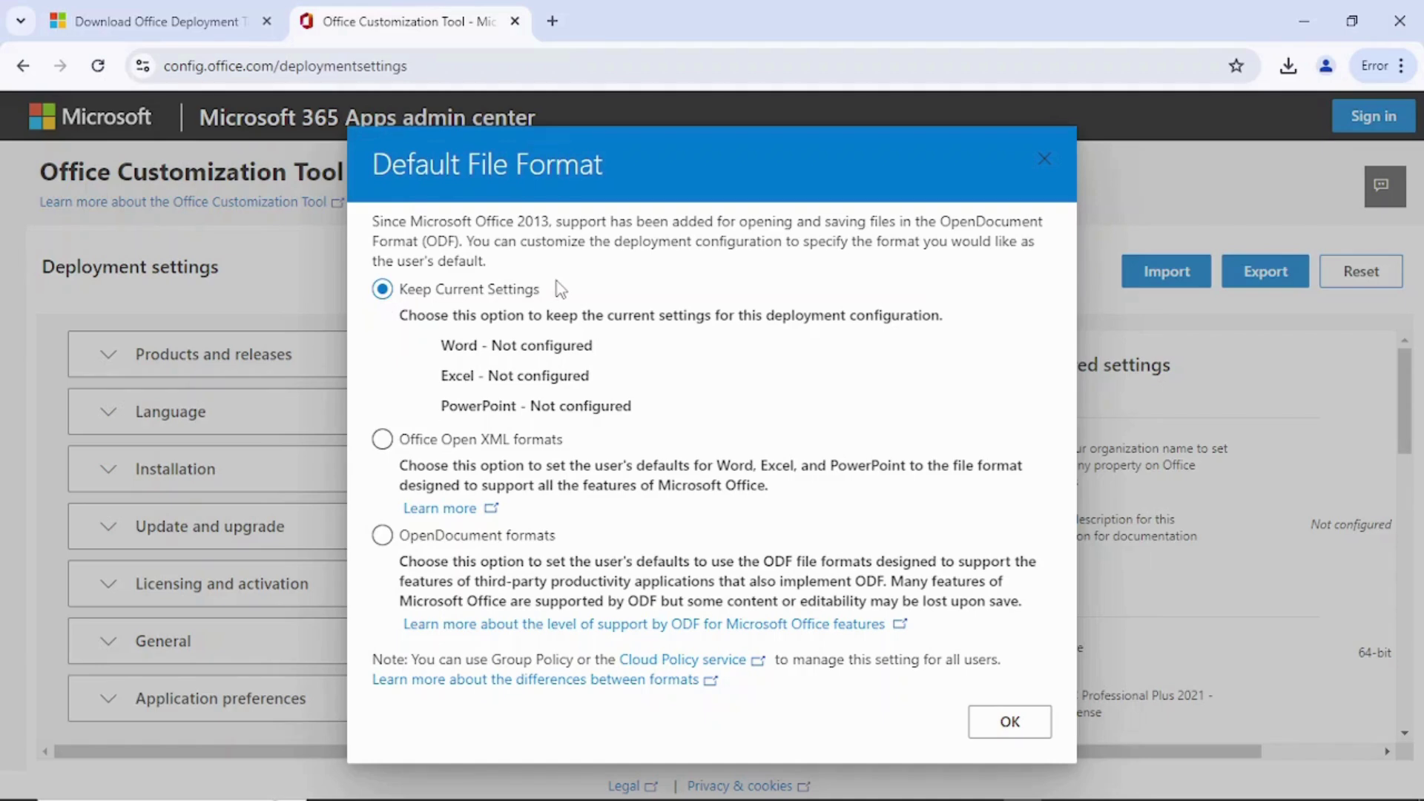
click(1029, 727)
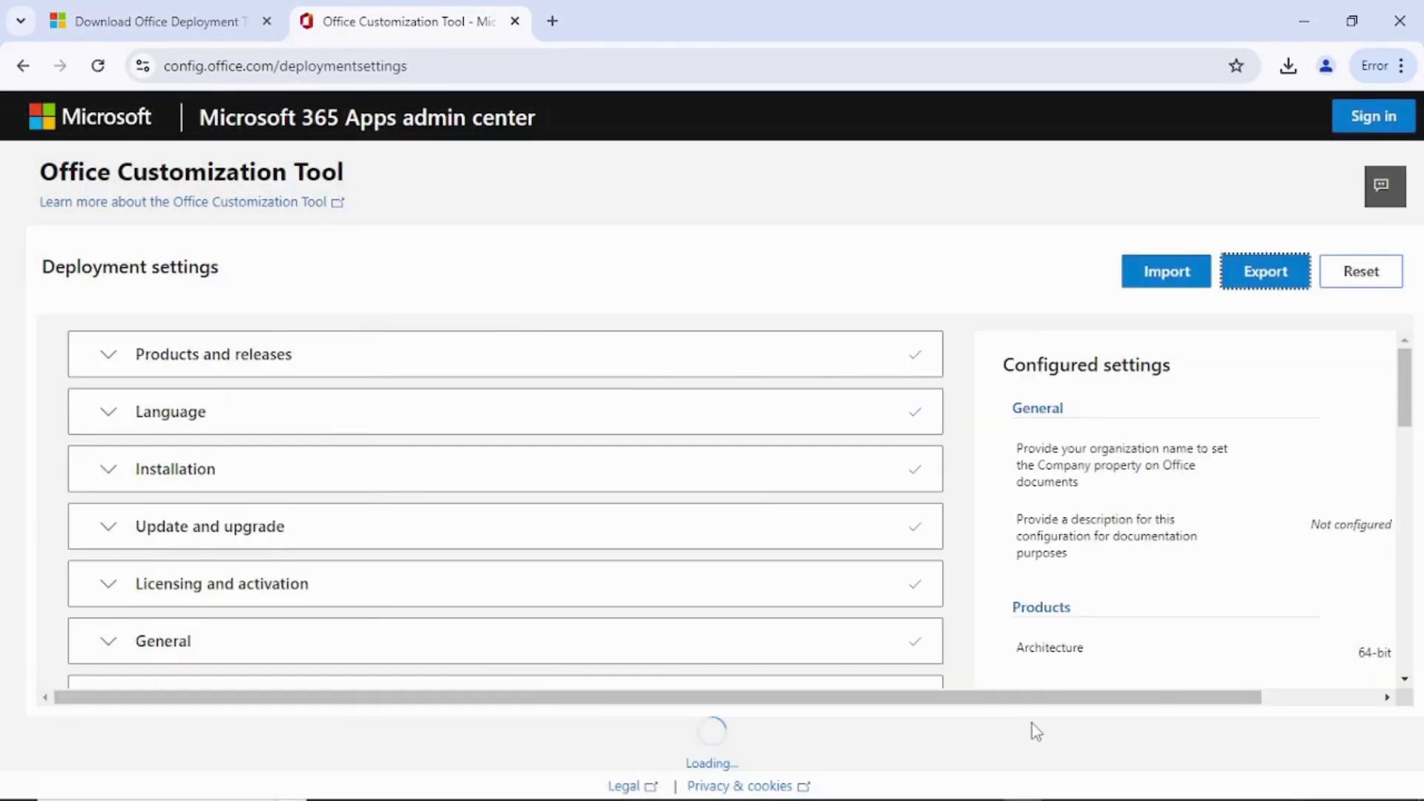
Step: Review and accept the license agreement terms and export the XML file under the name Configuration
scroll(783, 375, down, 5)
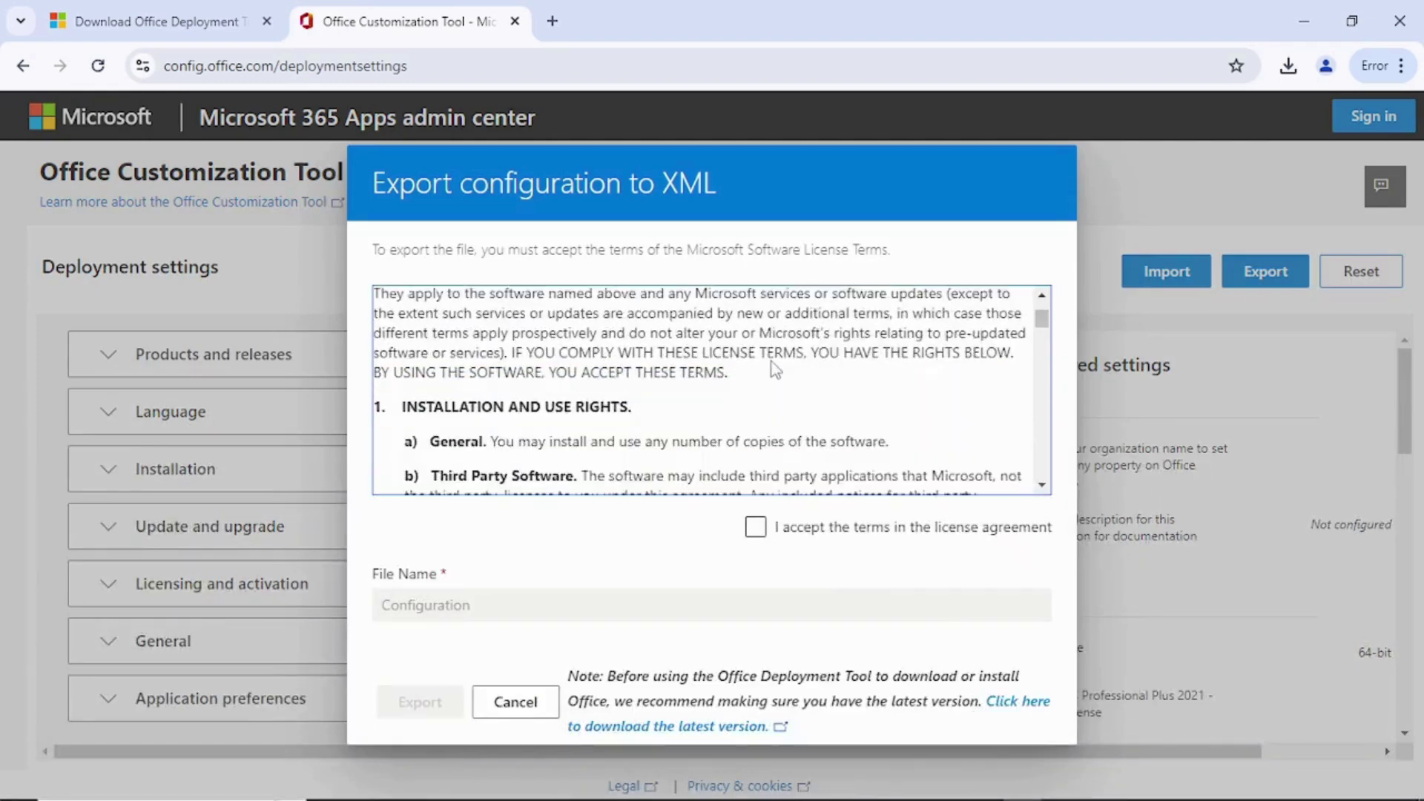
scroll(604, 366, up, 5)
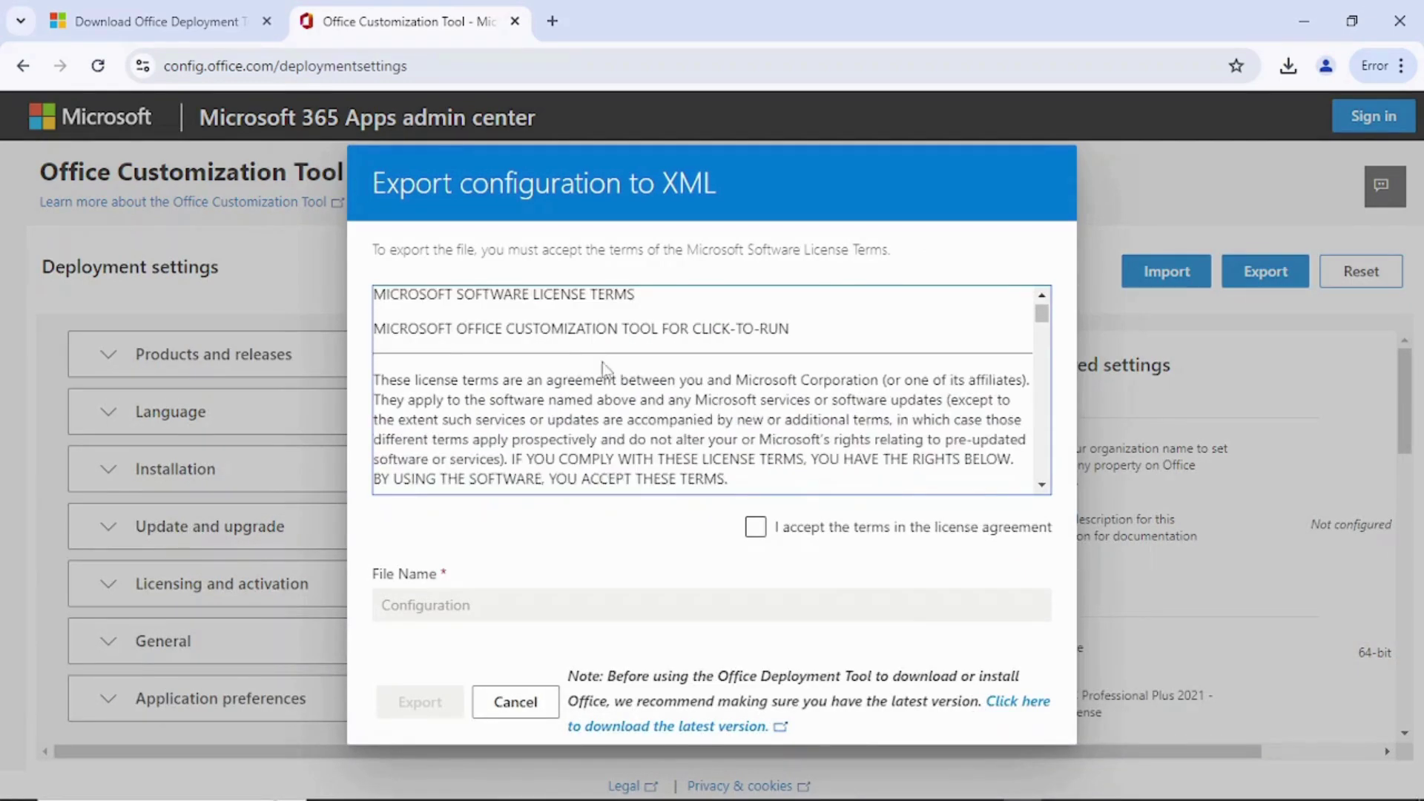
scroll(603, 360, down, 6)
scroll(602, 358, down, 10)
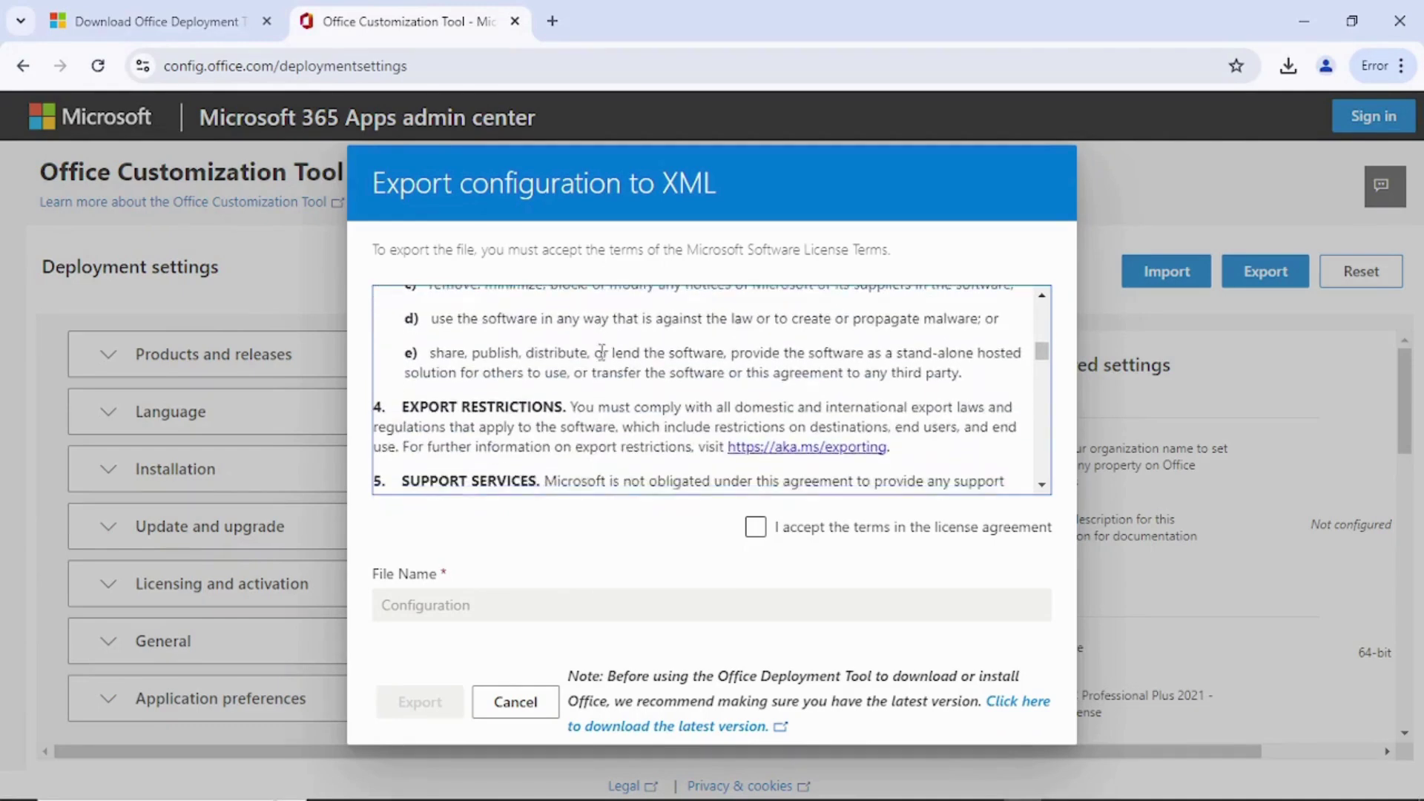
click(755, 531)
scroll(720, 378, down, 3)
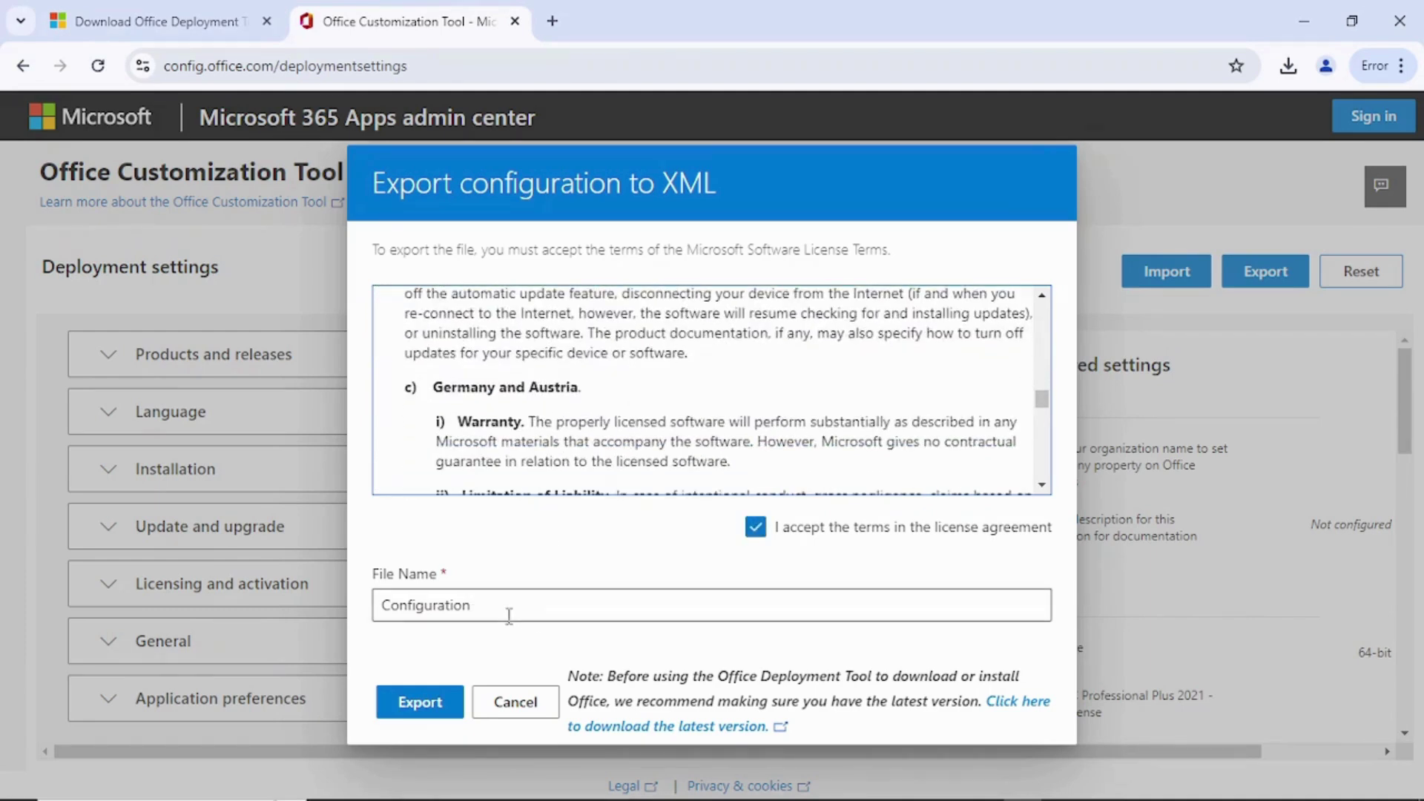
click(432, 714)
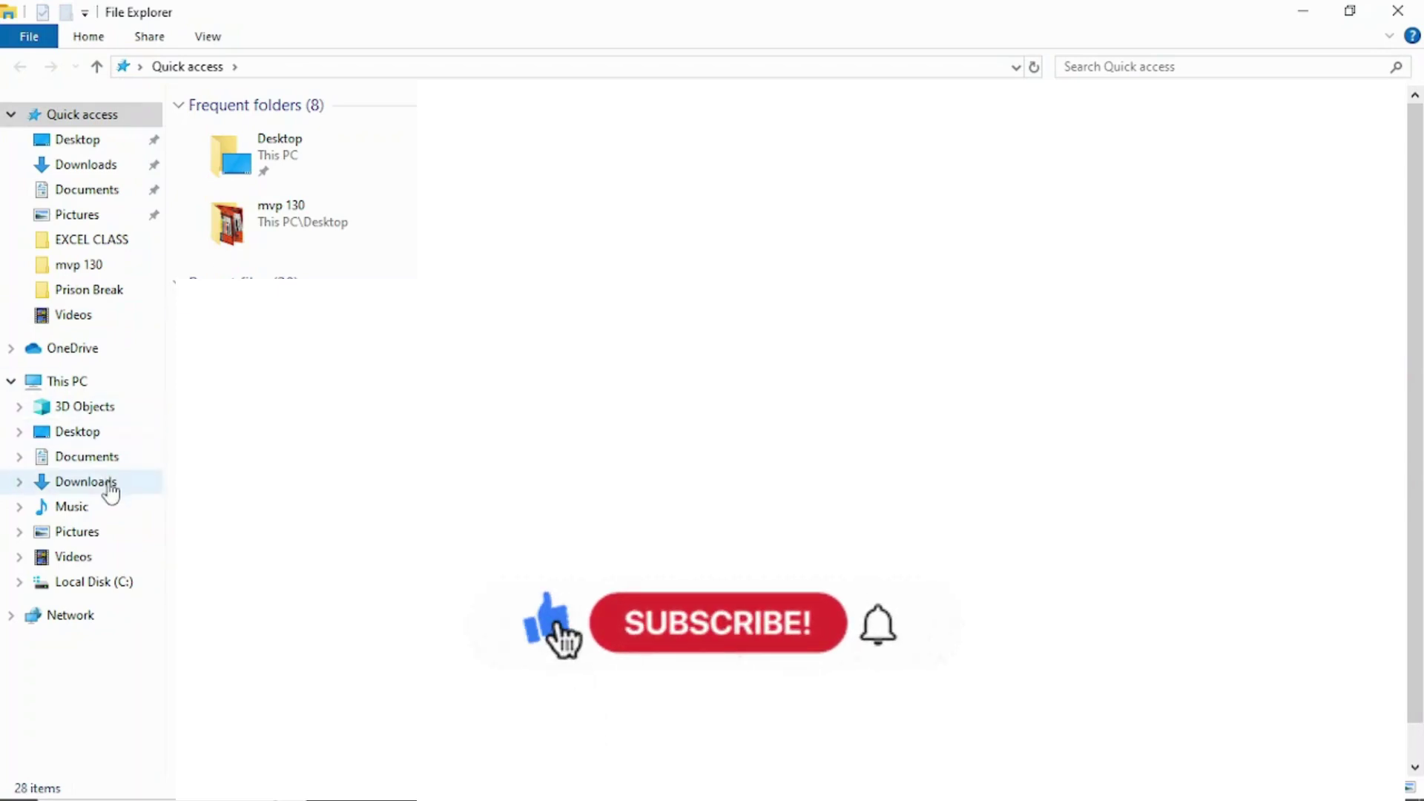
Step: Create a new folder named office 2021 on Local Disk (C:)
click(109, 483)
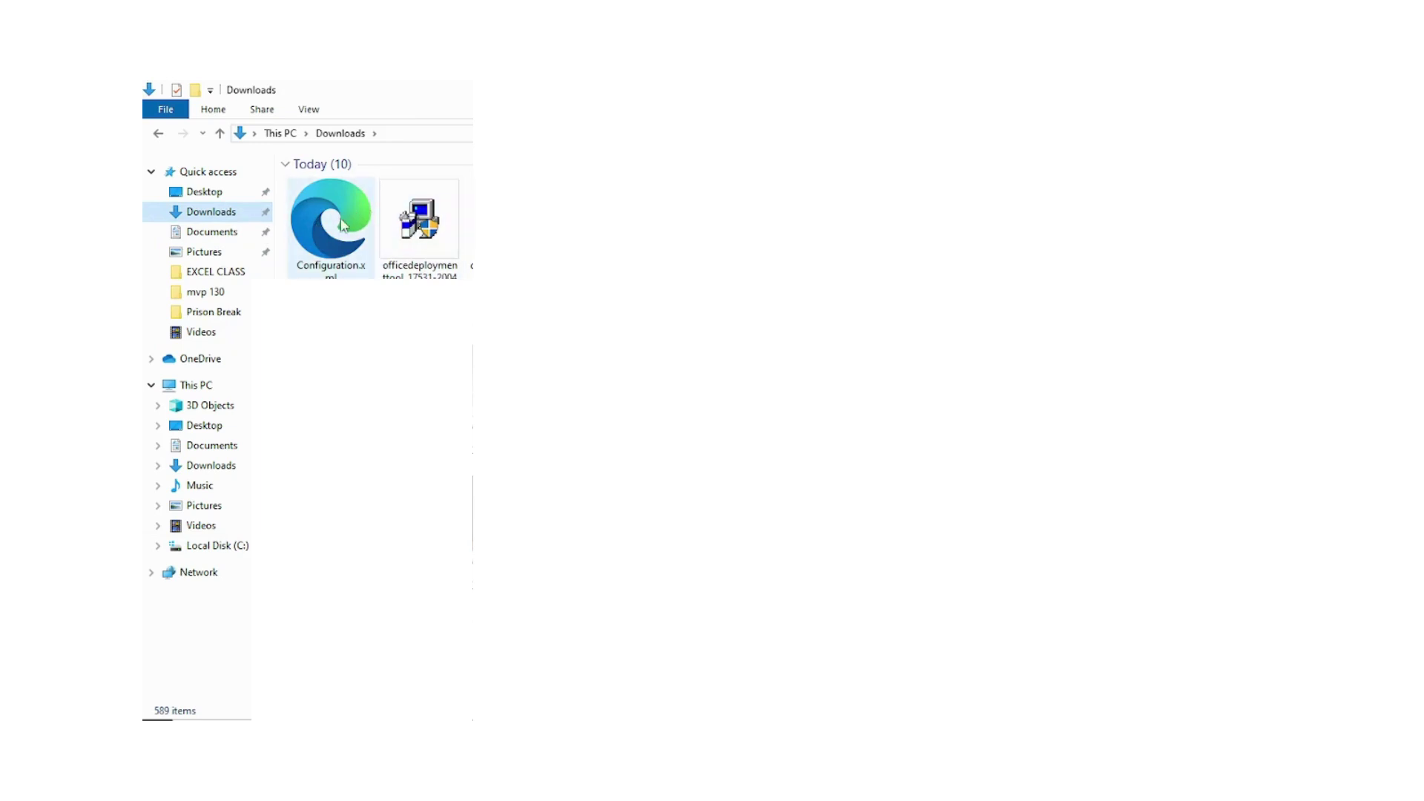
click(219, 546)
right_click(1061, 231)
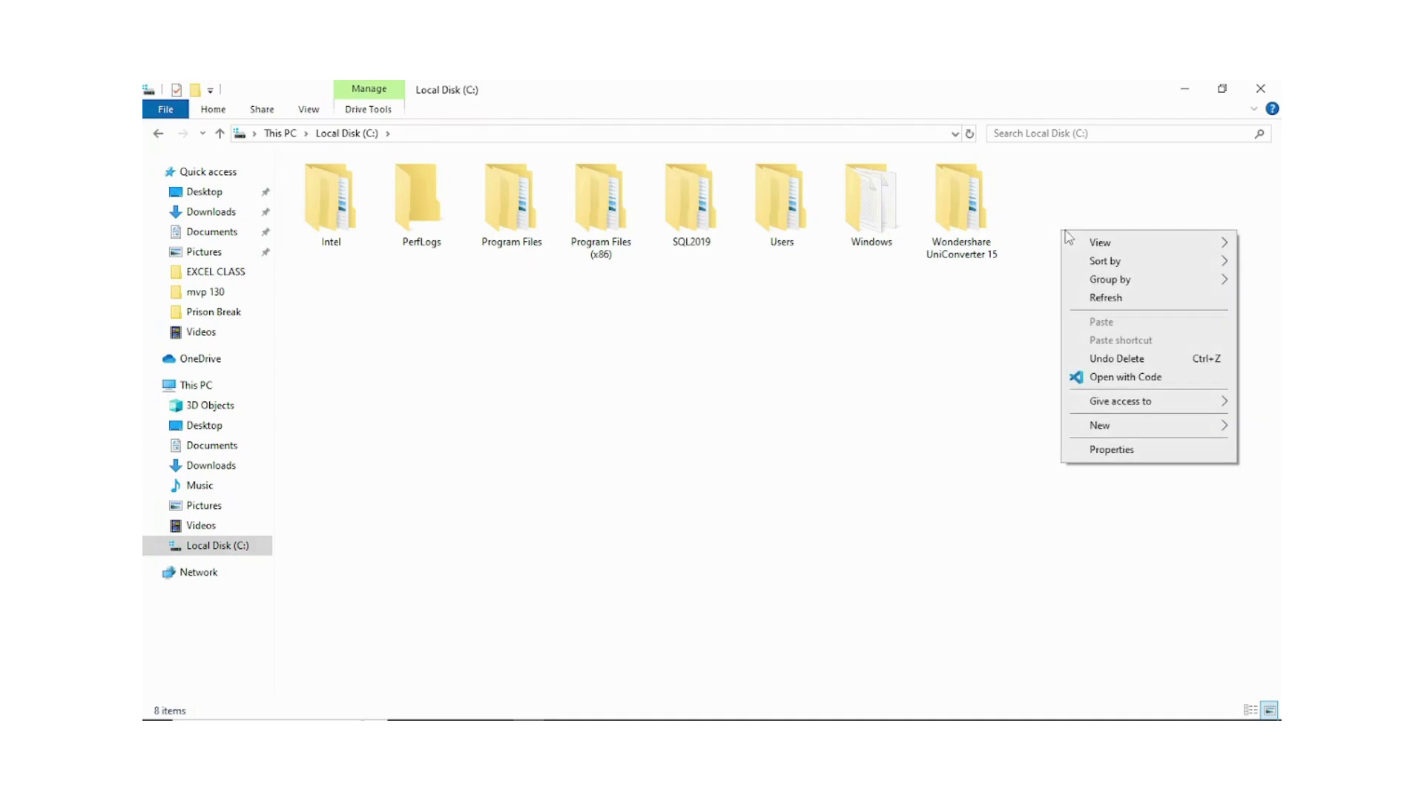
mouse_move(1113, 425)
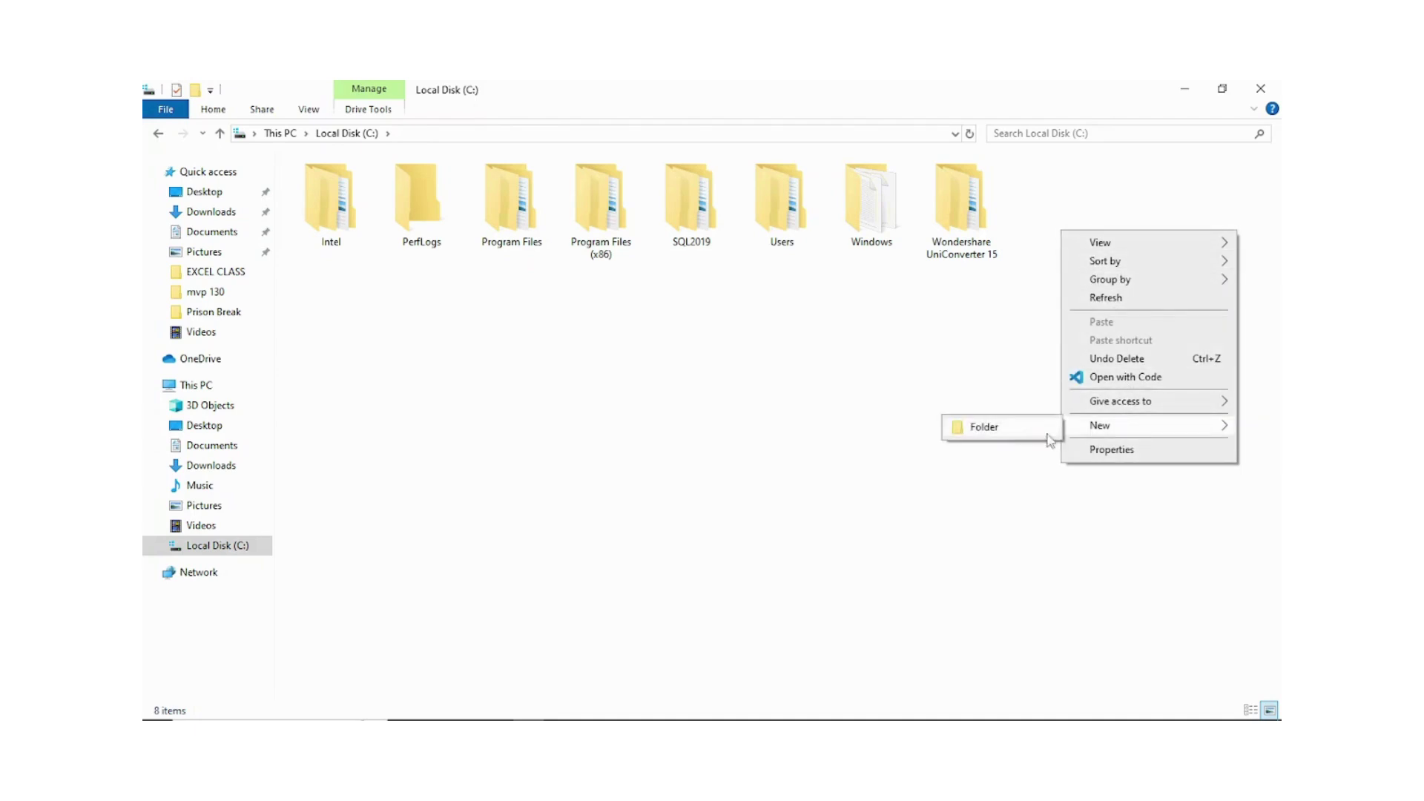
click(995, 424)
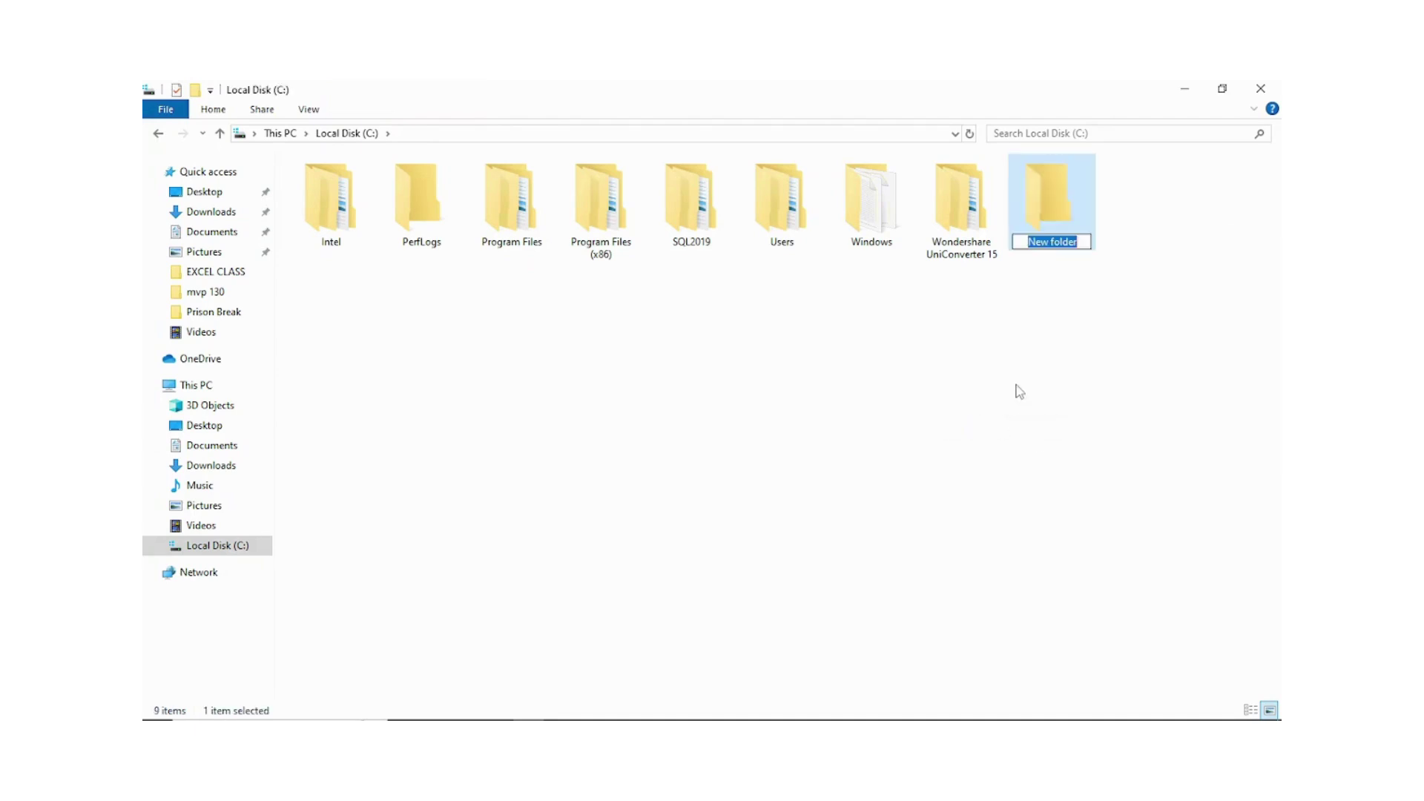
text(office)
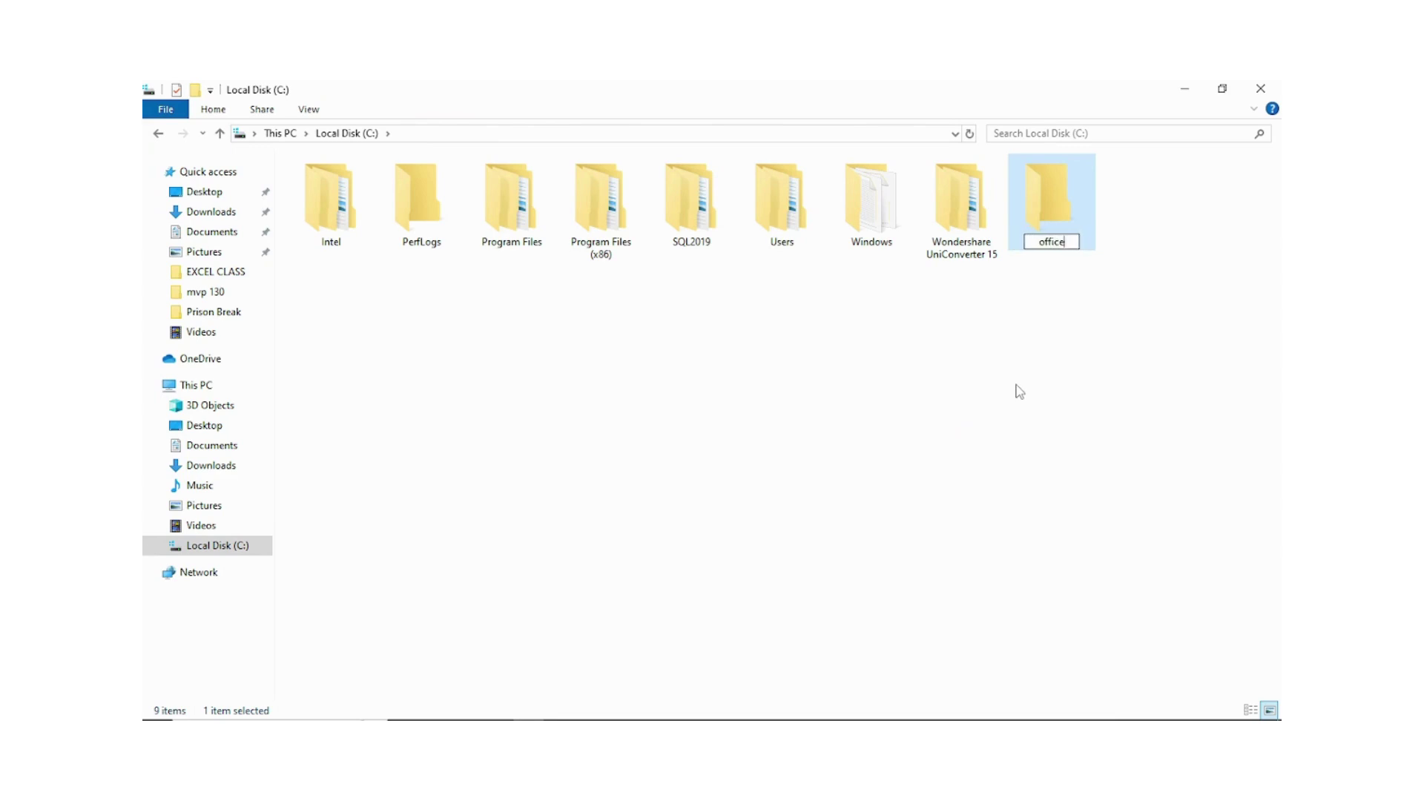
text( 2021)
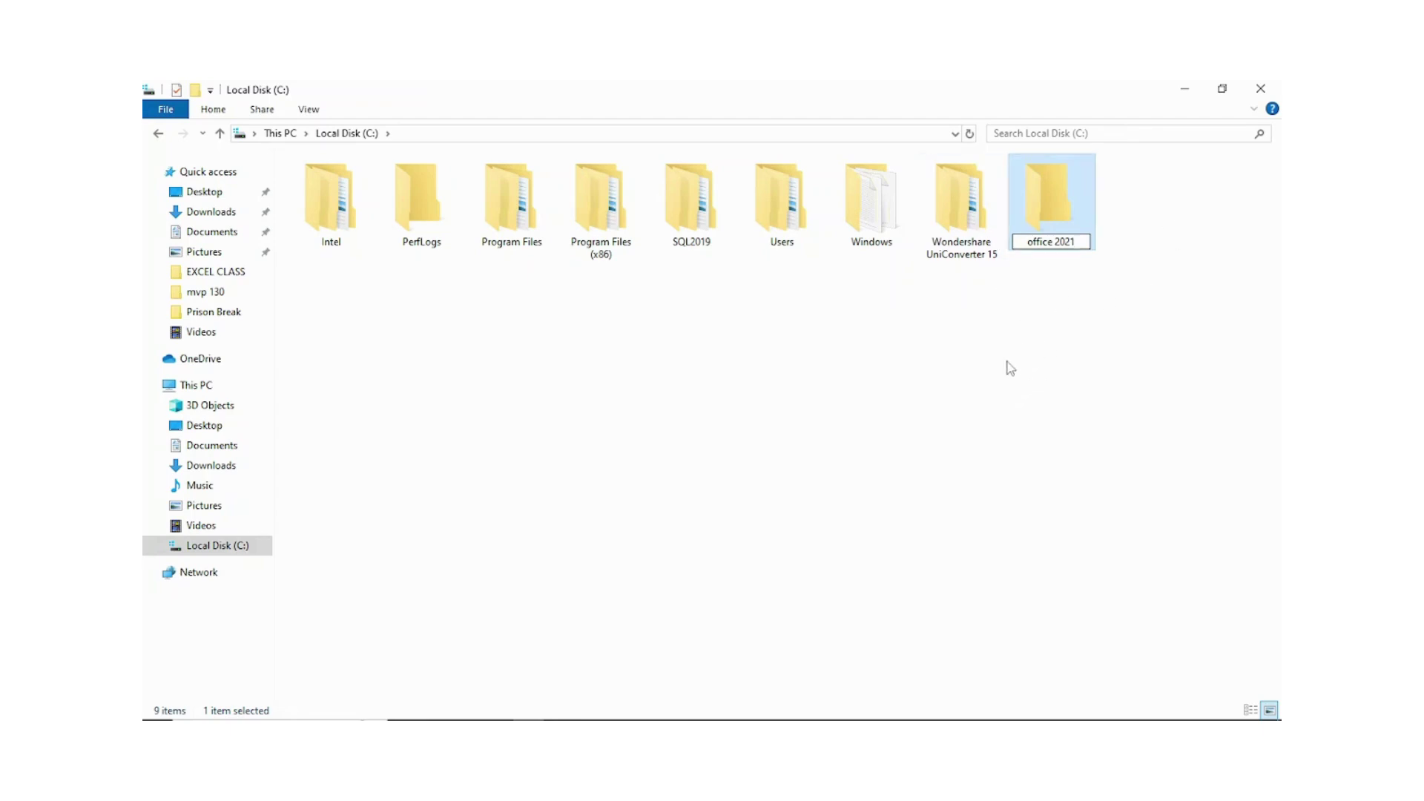
click(1011, 363)
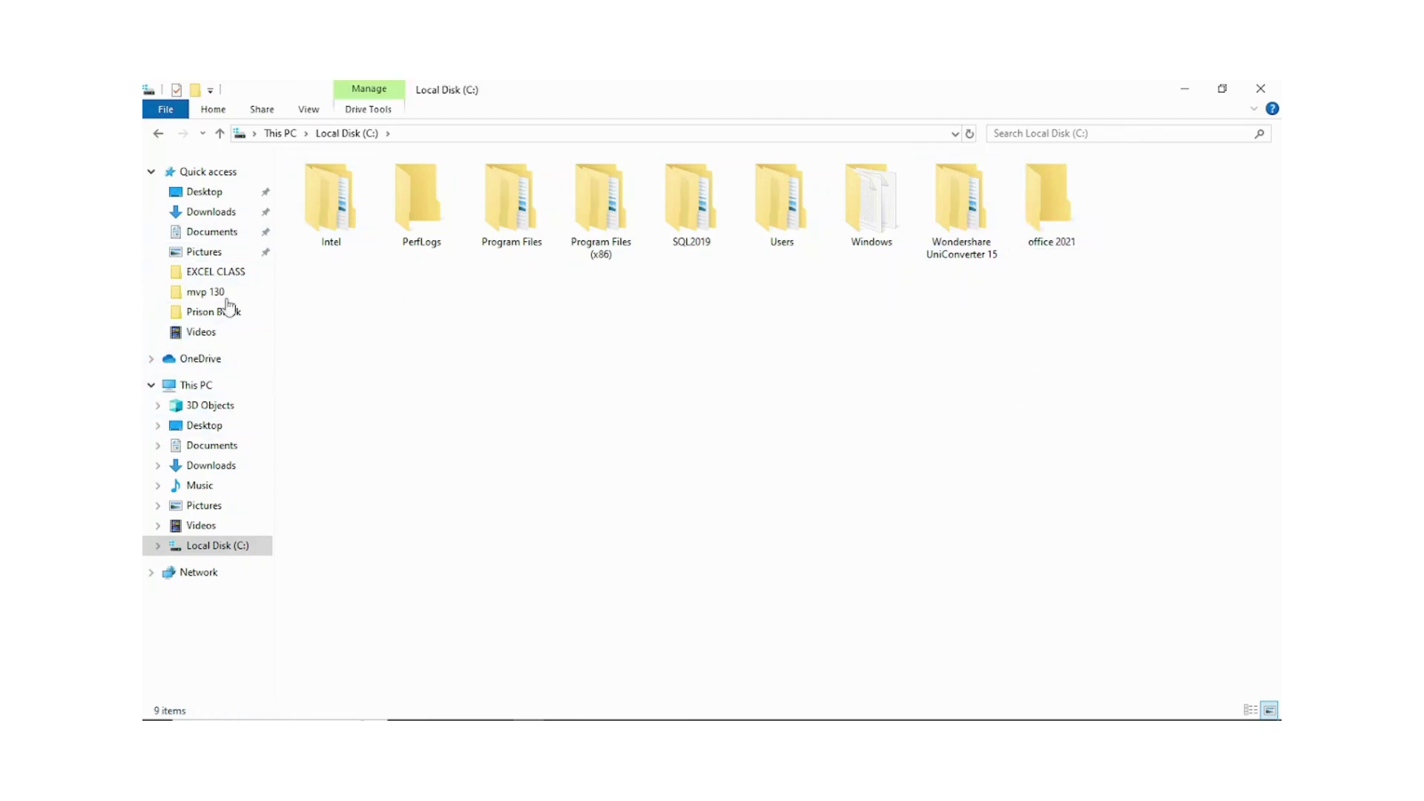
Step: Move Configuration.xml and the officedeploymenttool application from Downloads into the office 2021 folder on Local Disk (C:)
click(215, 213)
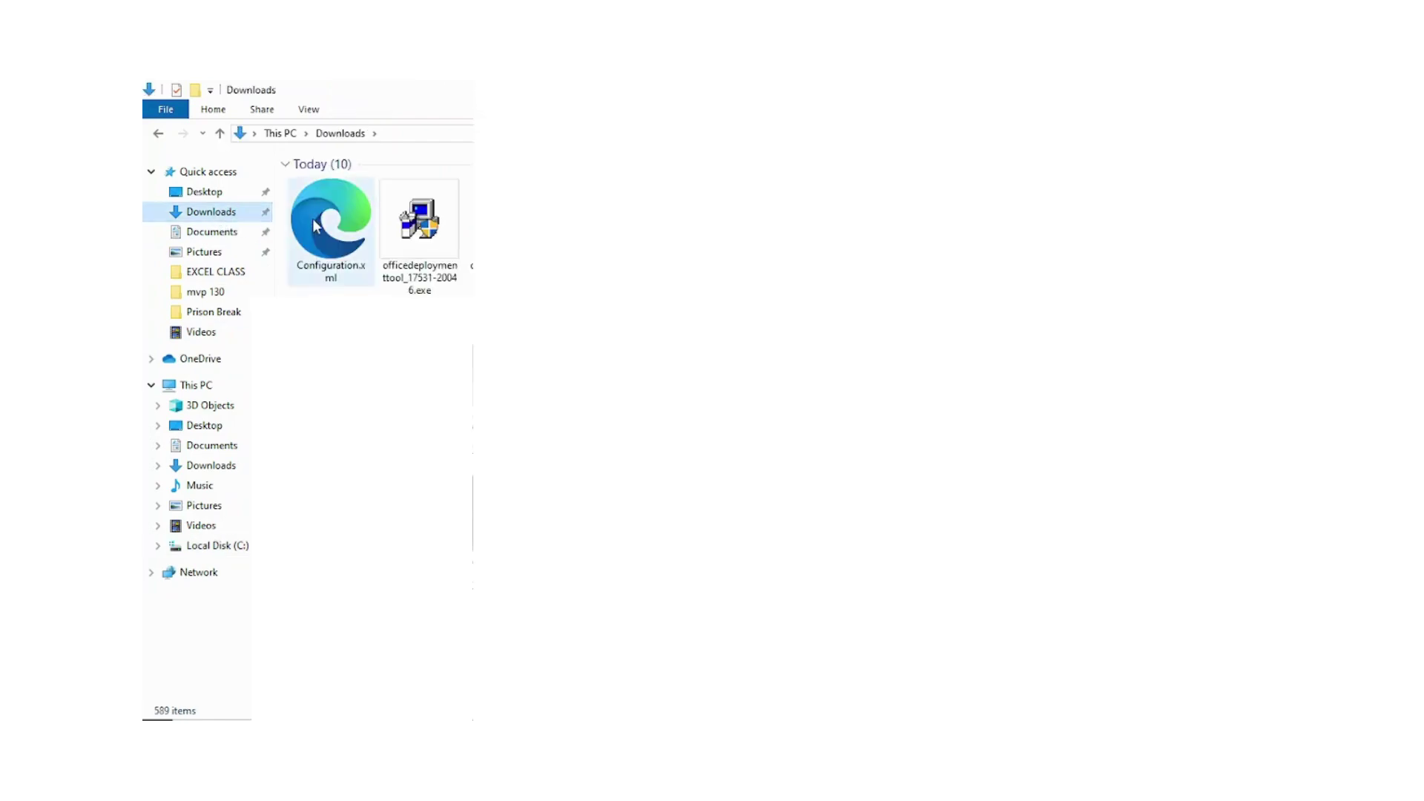
click(331, 223)
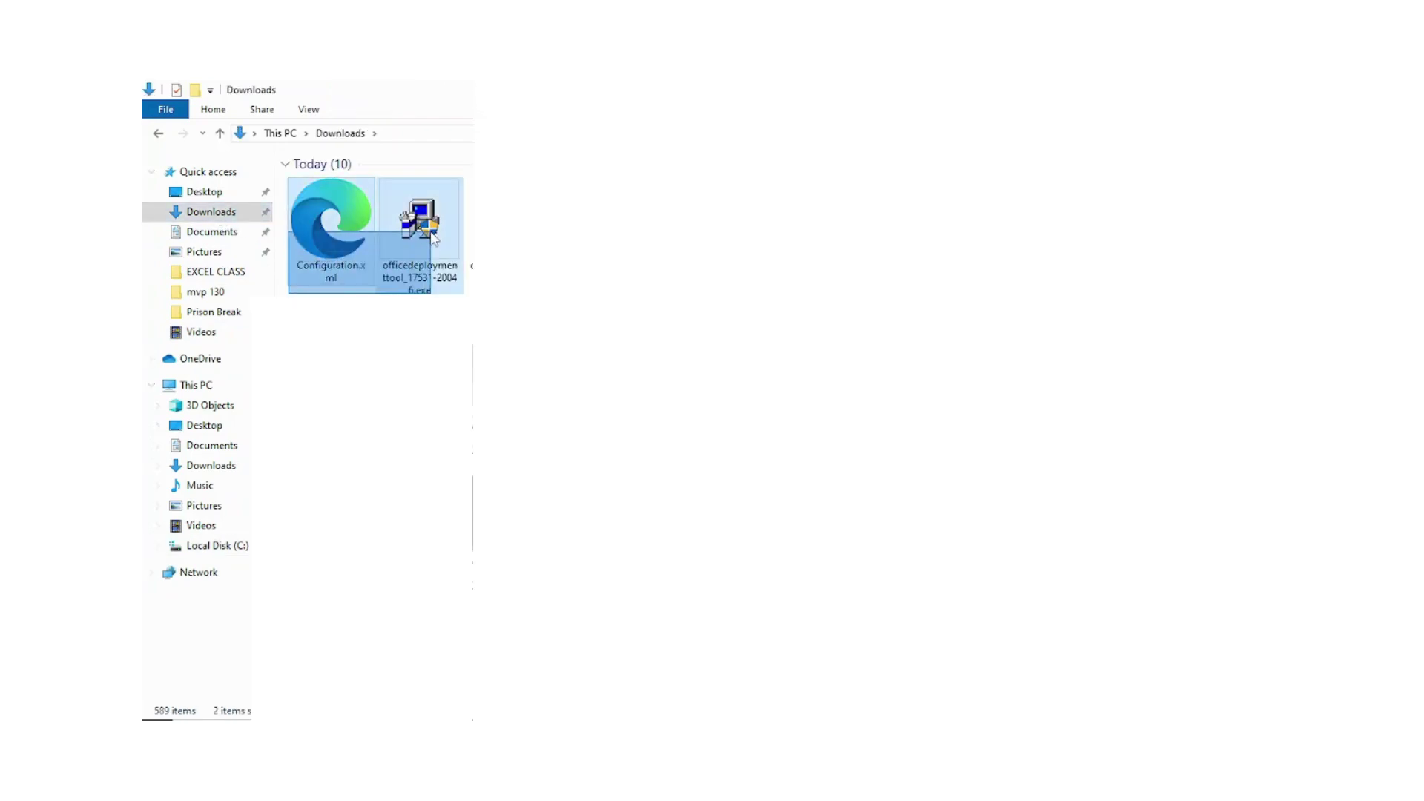
ctrl+click(393, 228)
right_click(393, 225)
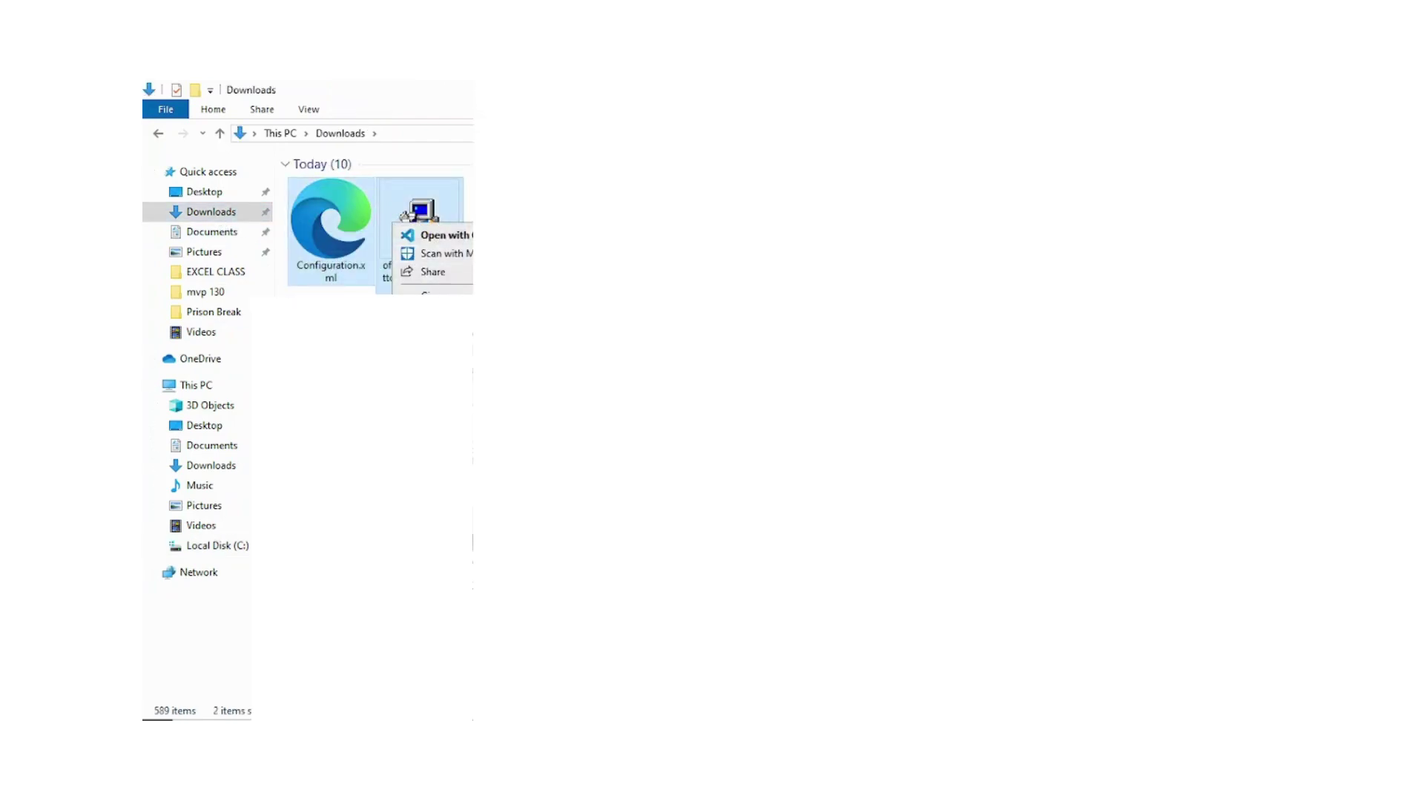
key(ctrl+x)
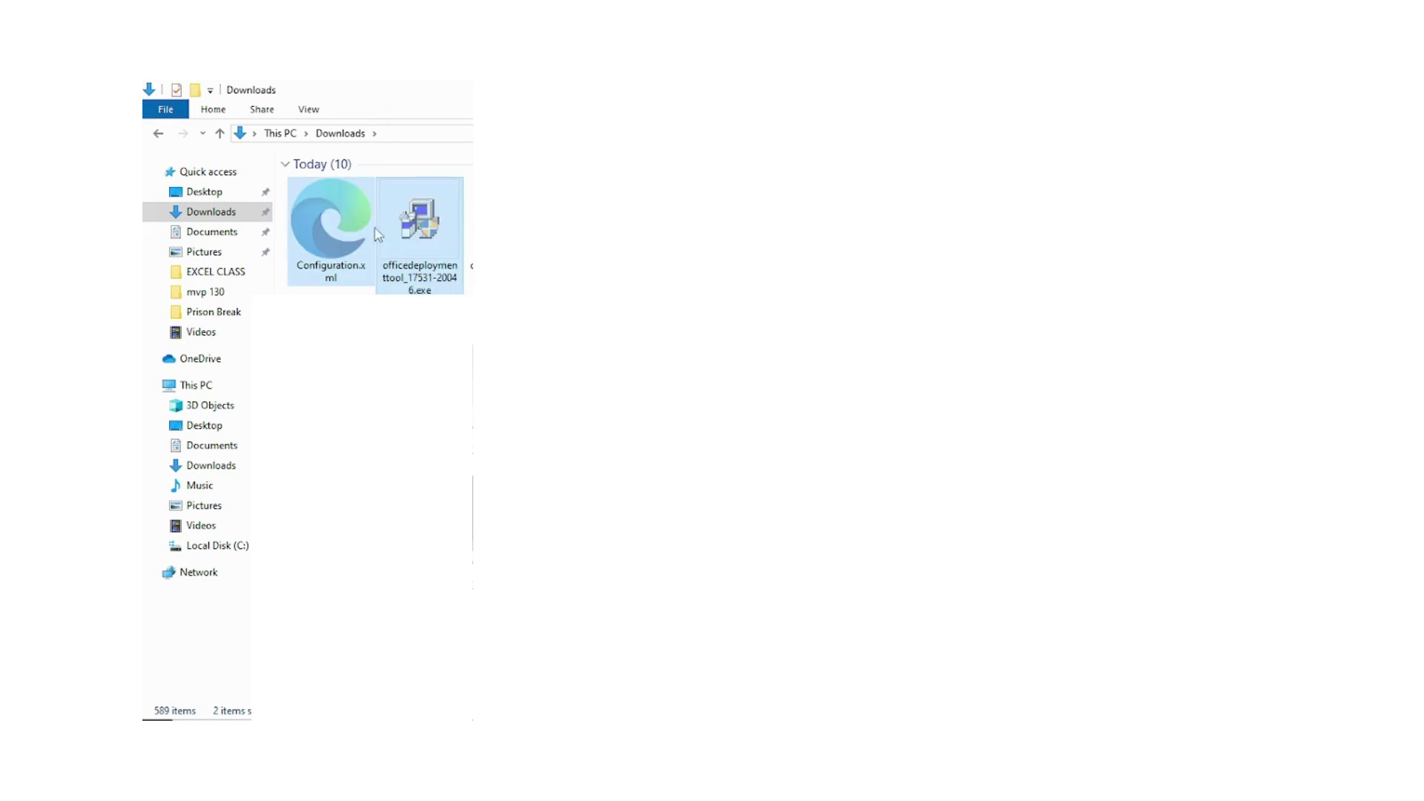
click(227, 547)
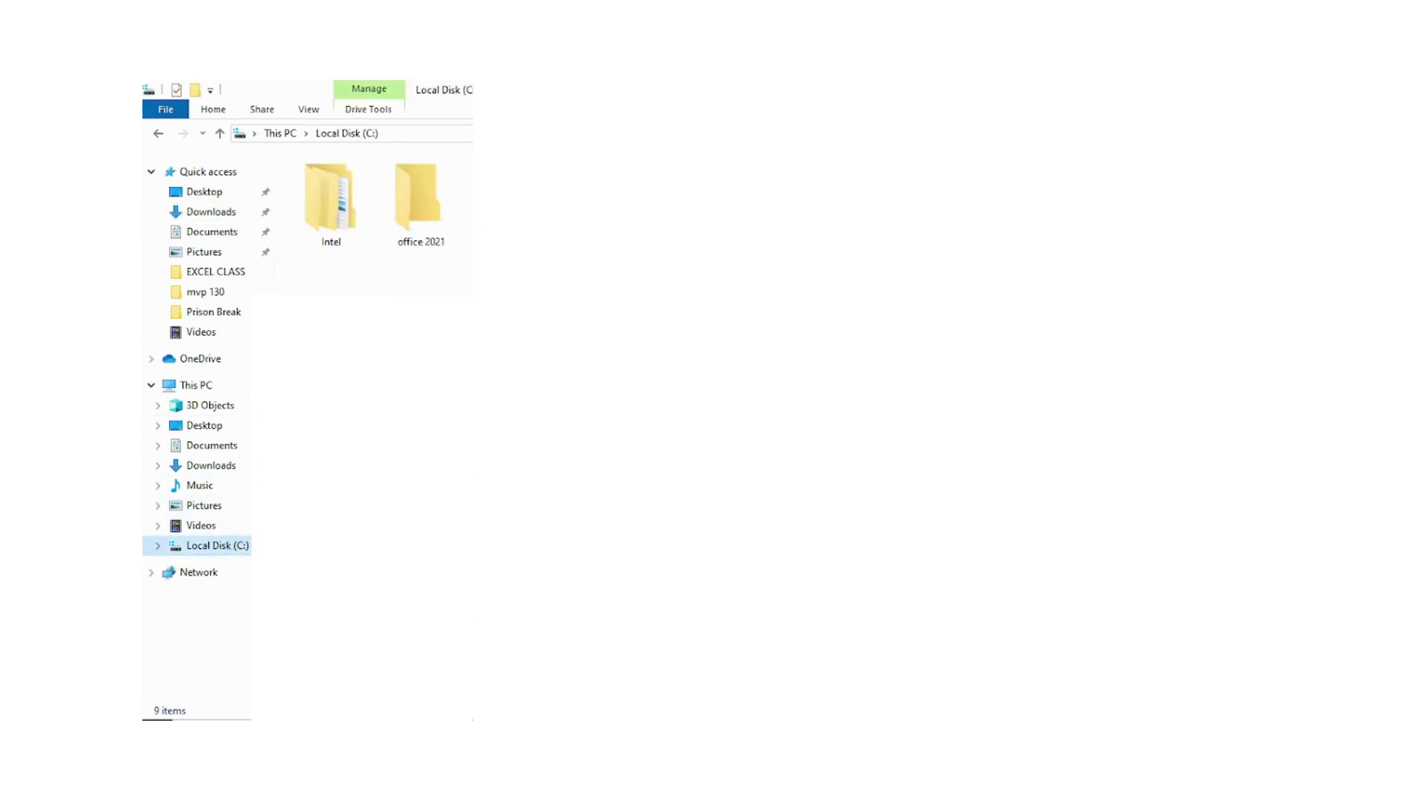
double_click(431, 213)
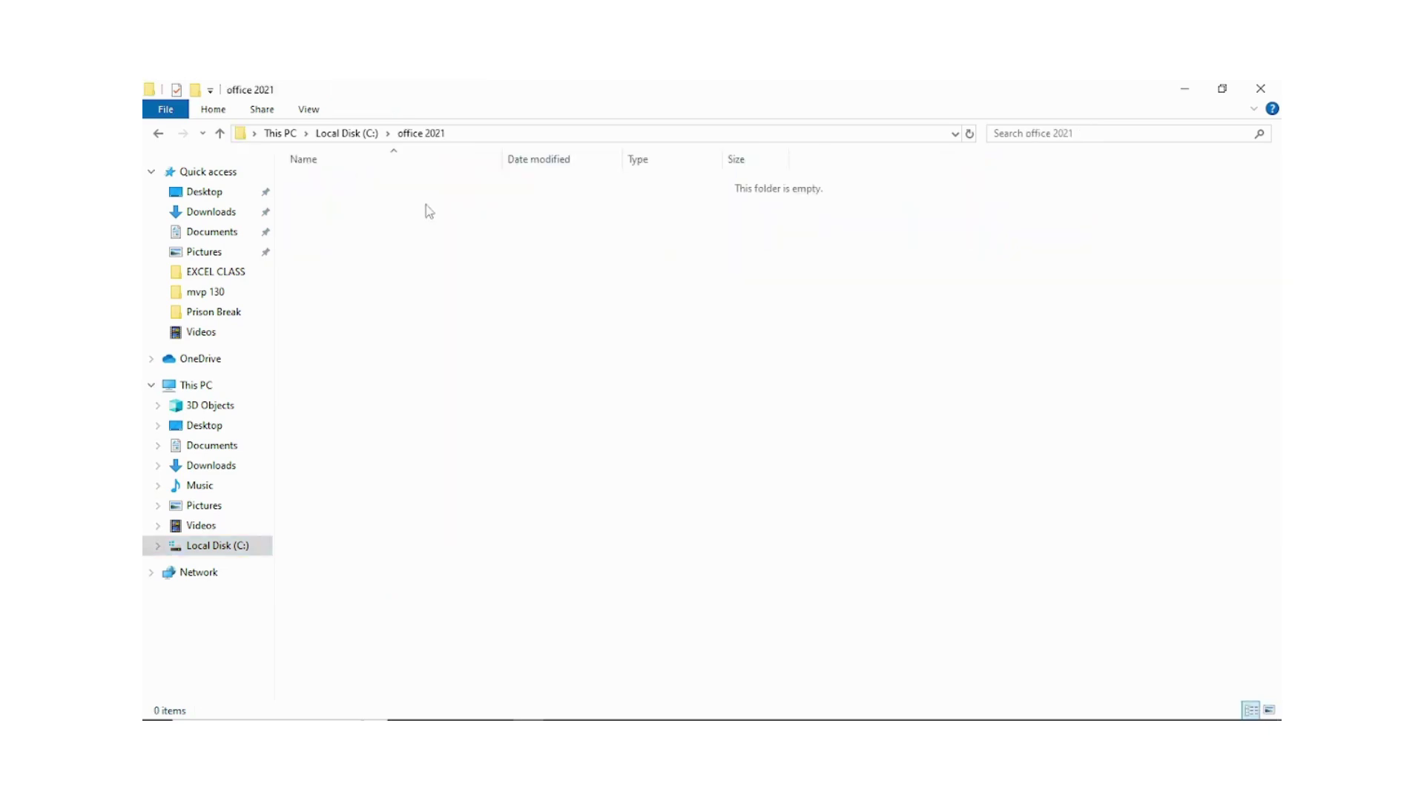
right_click(540, 282)
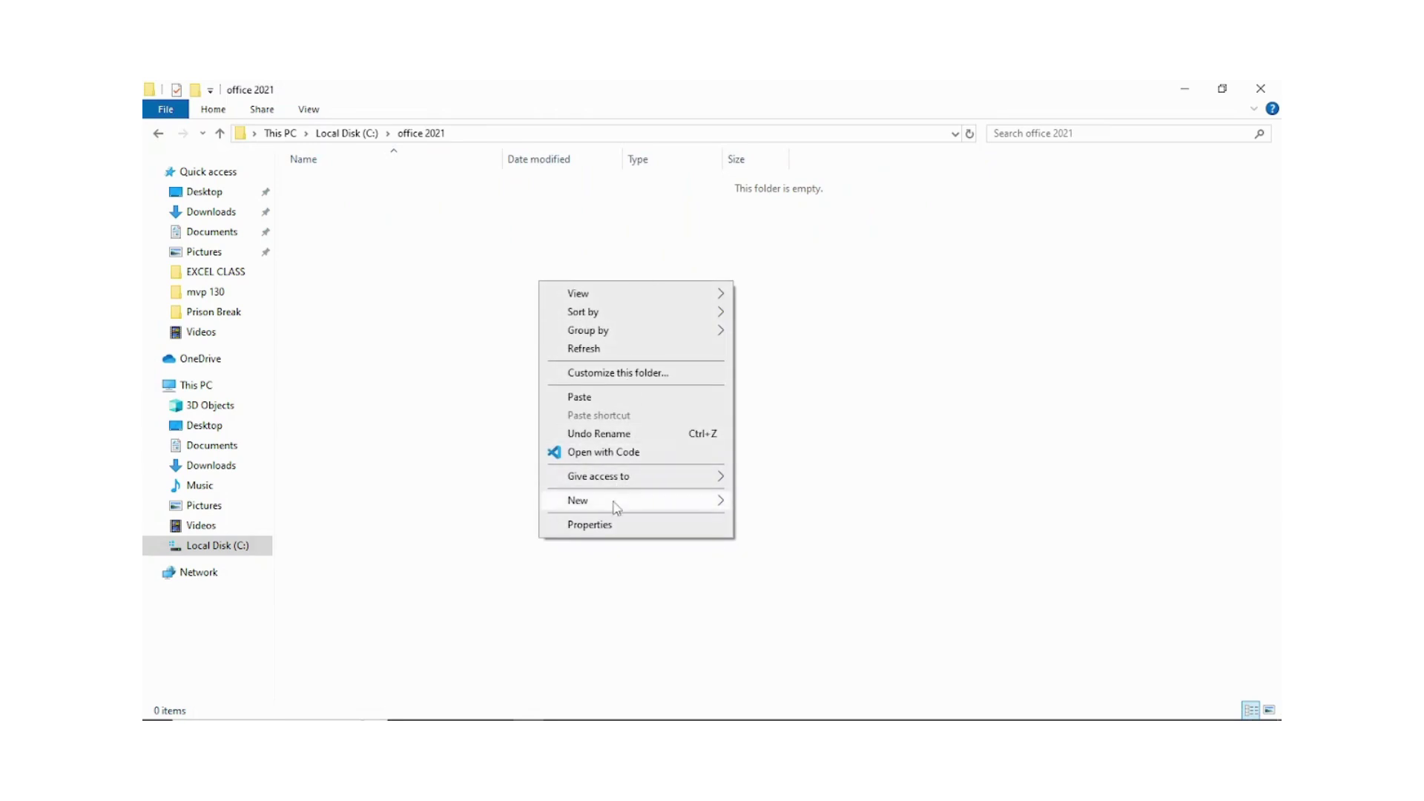
click(612, 401)
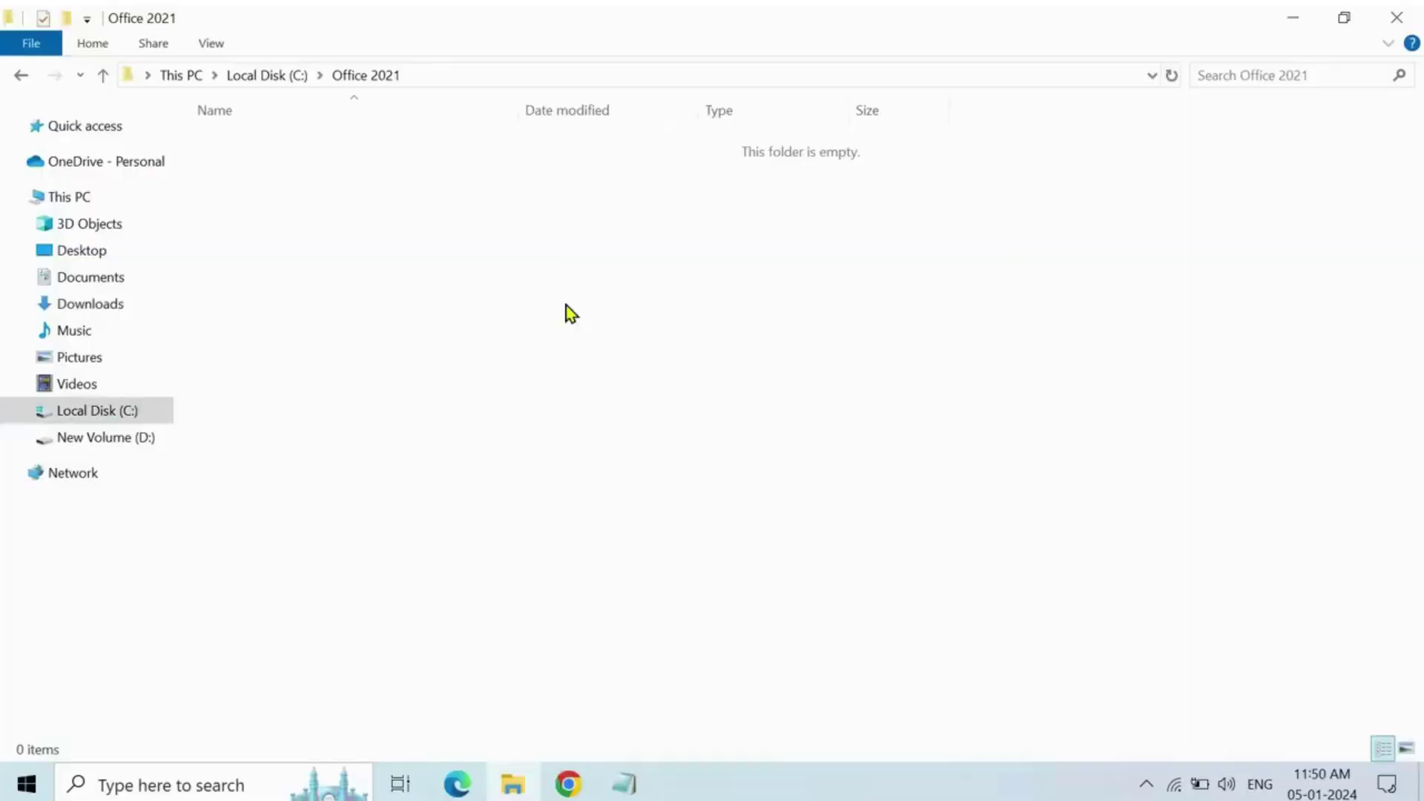
key(ctrl+v)
click(397, 229)
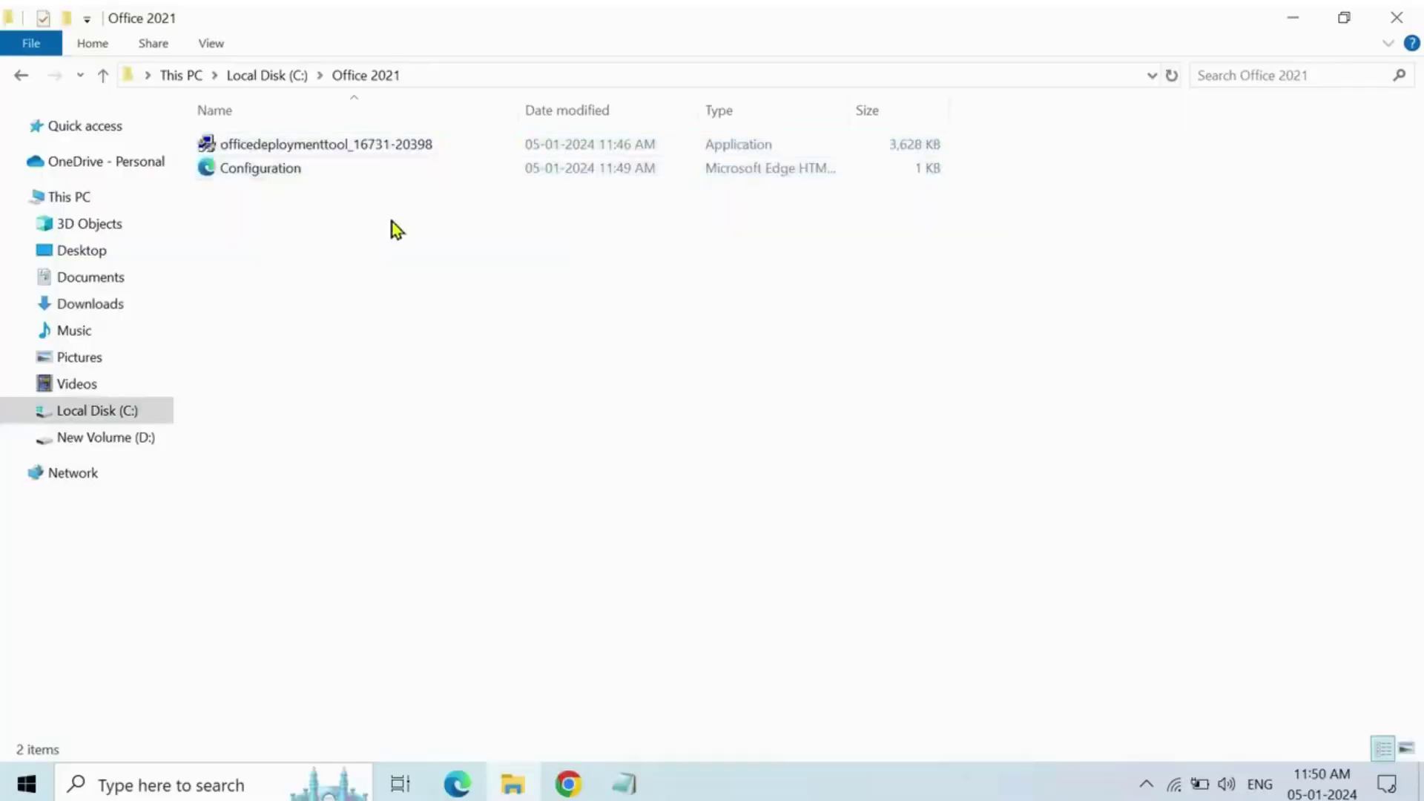
Step: Run the officedeploymenttool application as administrator, accept the Microsoft Software License Terms and continue
click(303, 149)
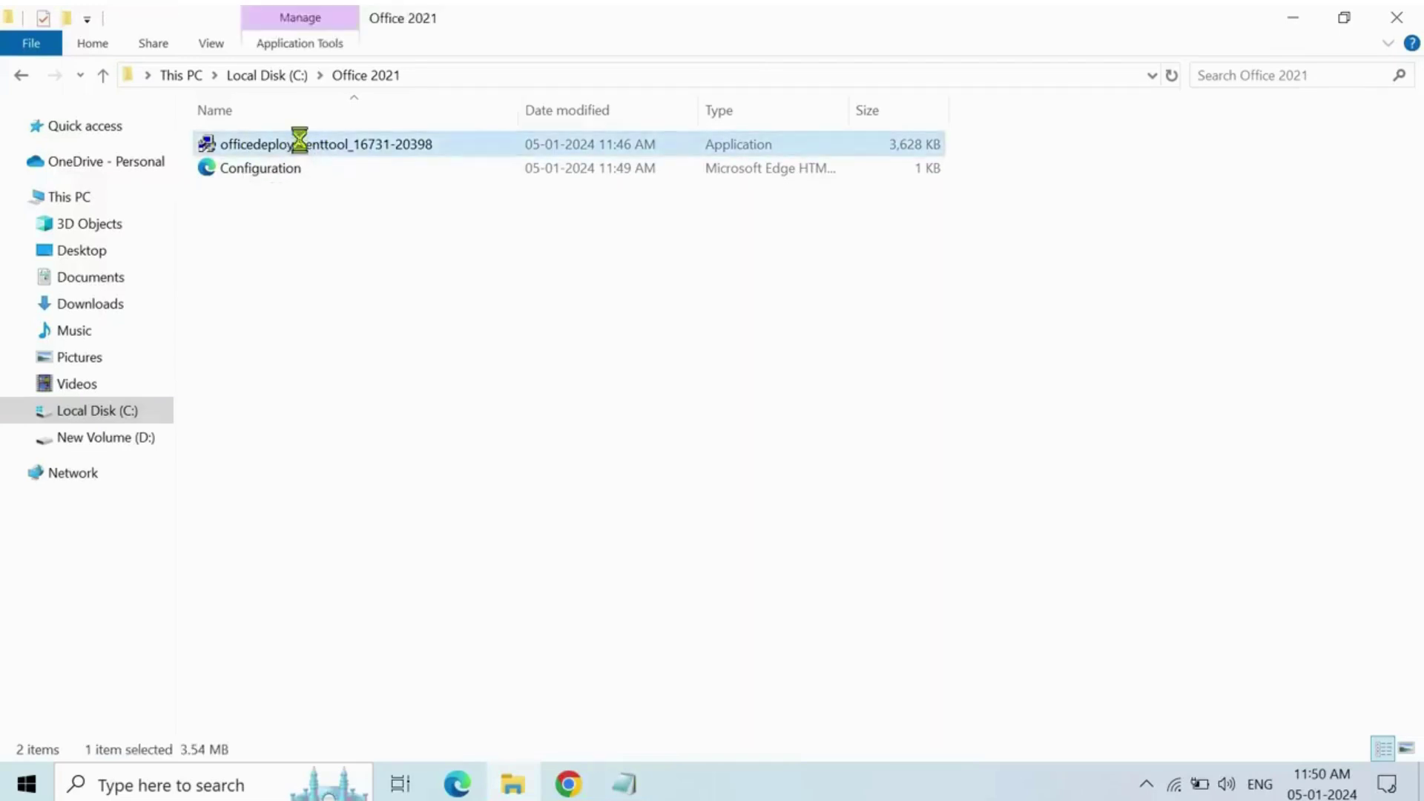
right_click(301, 143)
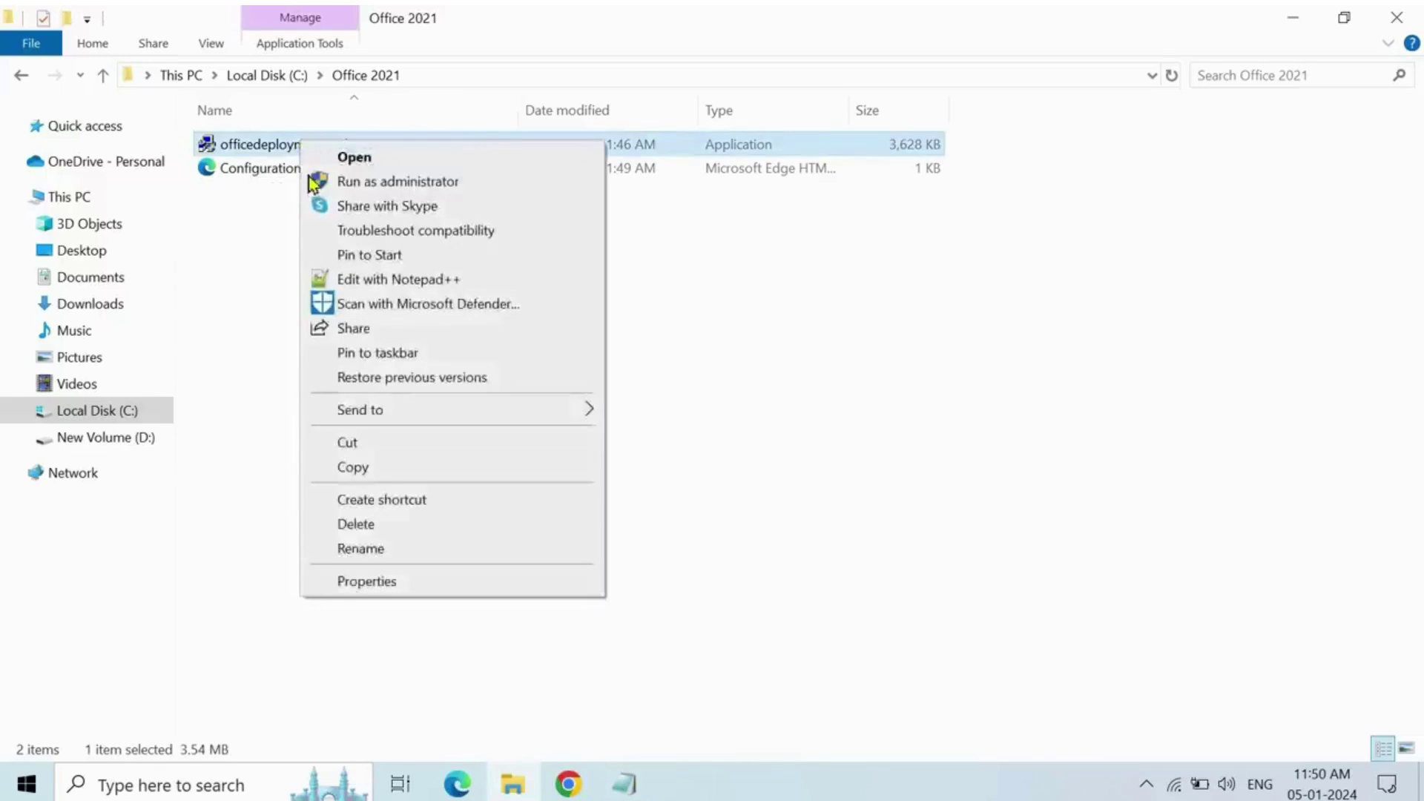
click(430, 187)
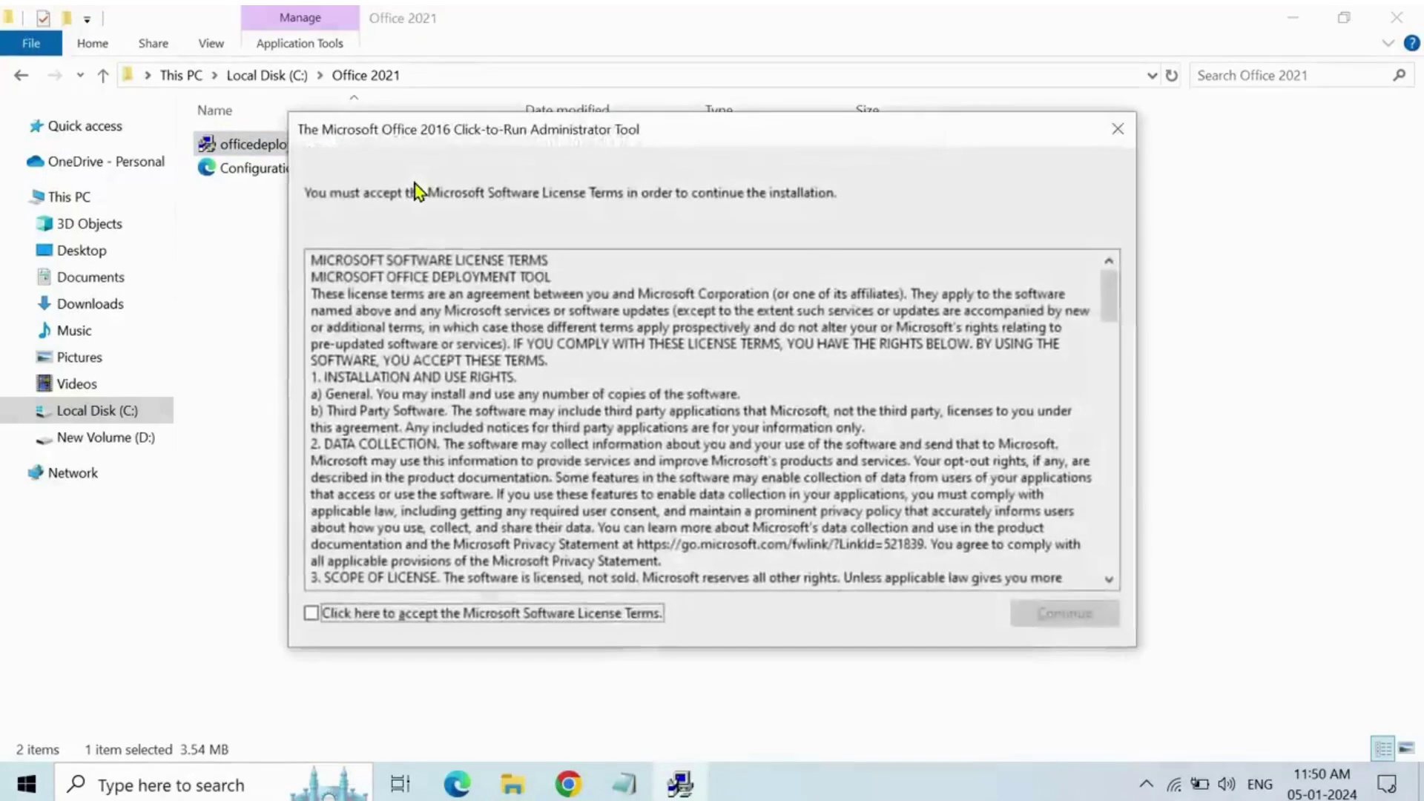
click(312, 618)
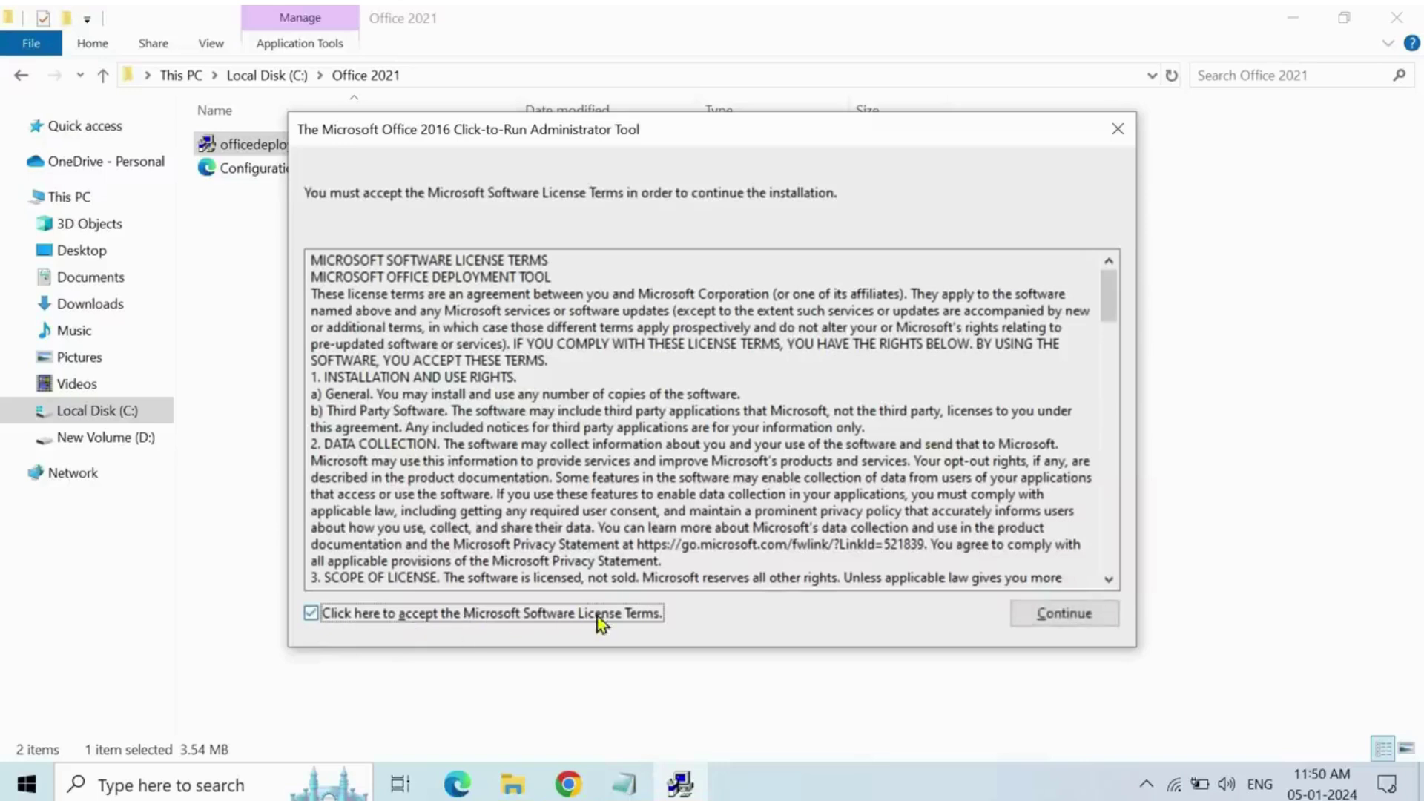
click(1048, 614)
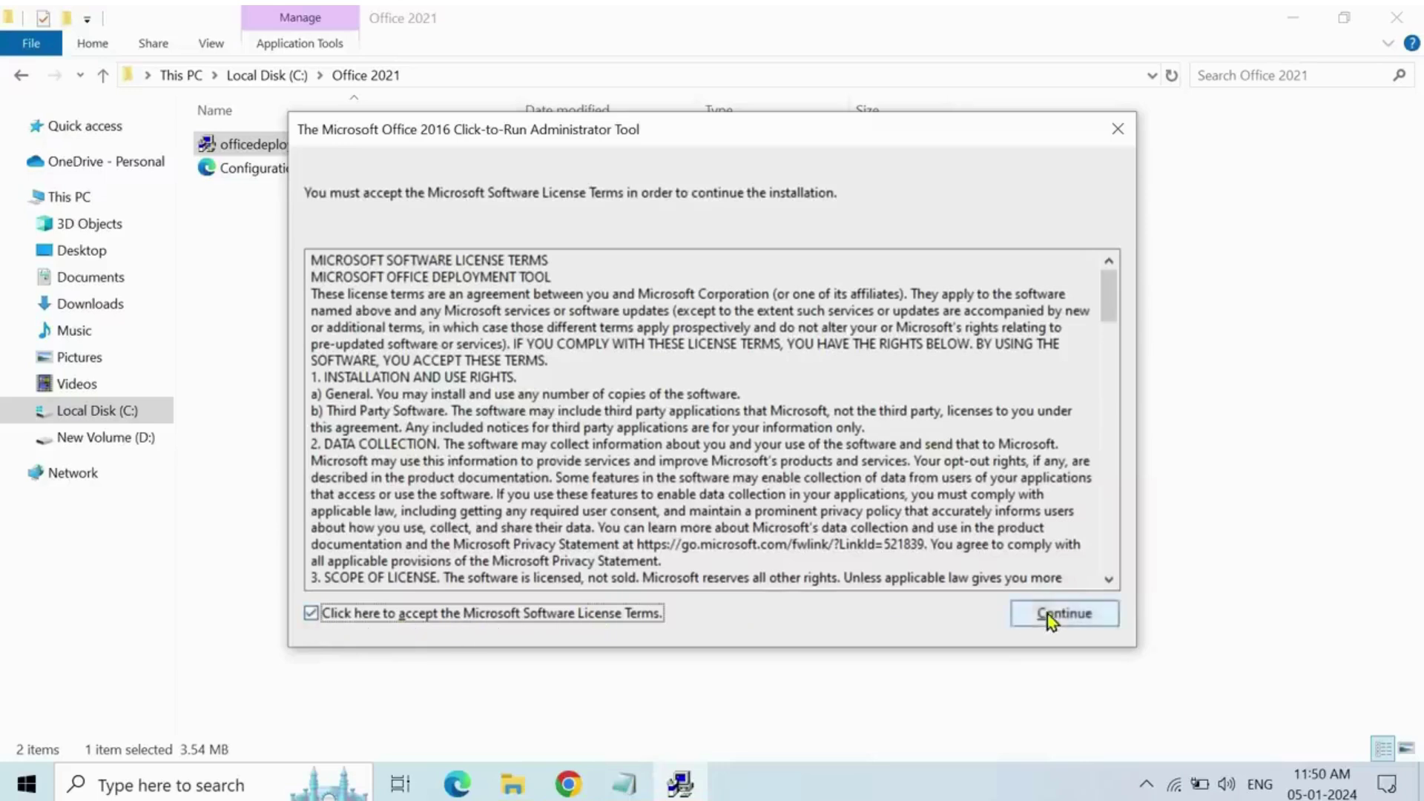
key(ctrl+a)
click(397, 230)
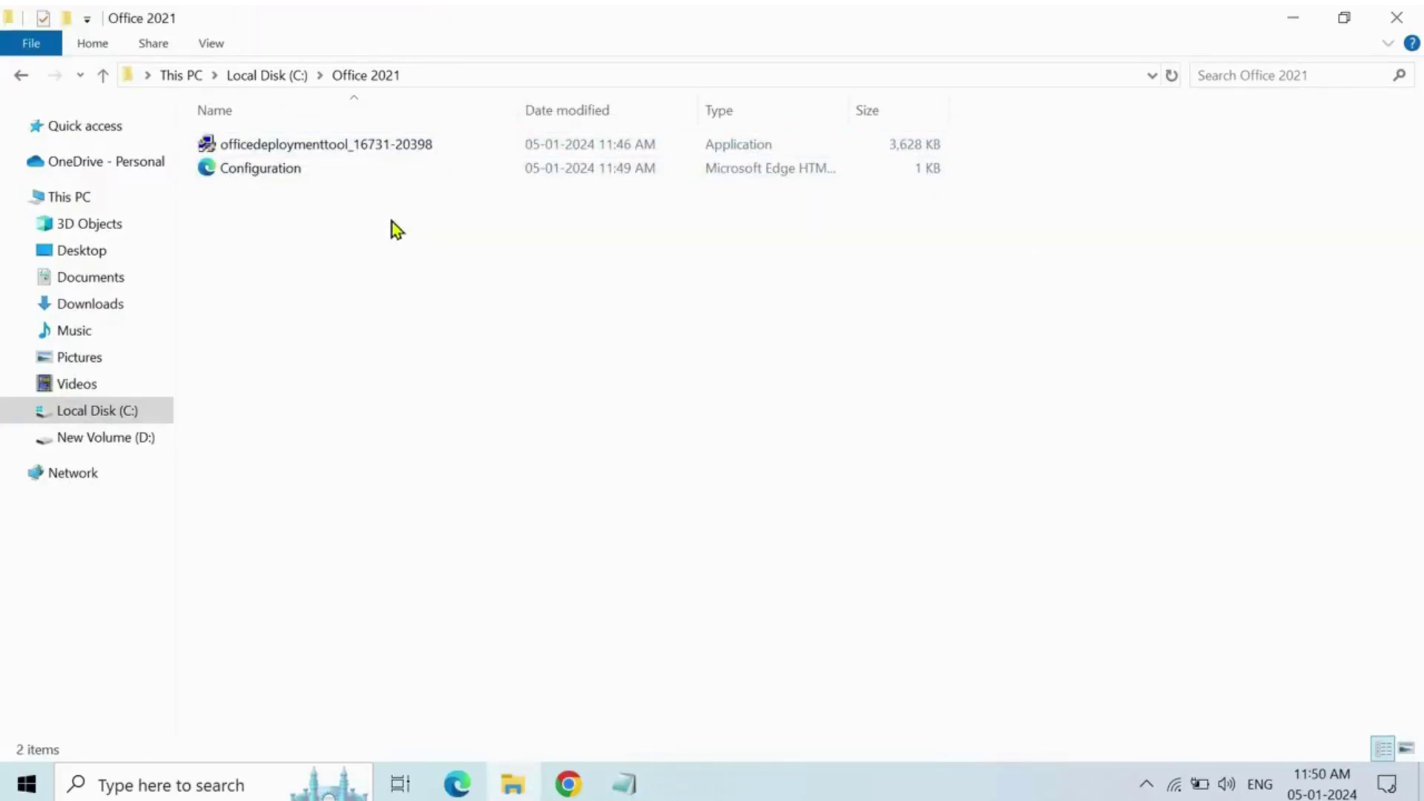
Step: Extract the deployment tool's files into the Office 2021 folder on Local Disk (C:) and dismiss the completion message
double_click(368, 146)
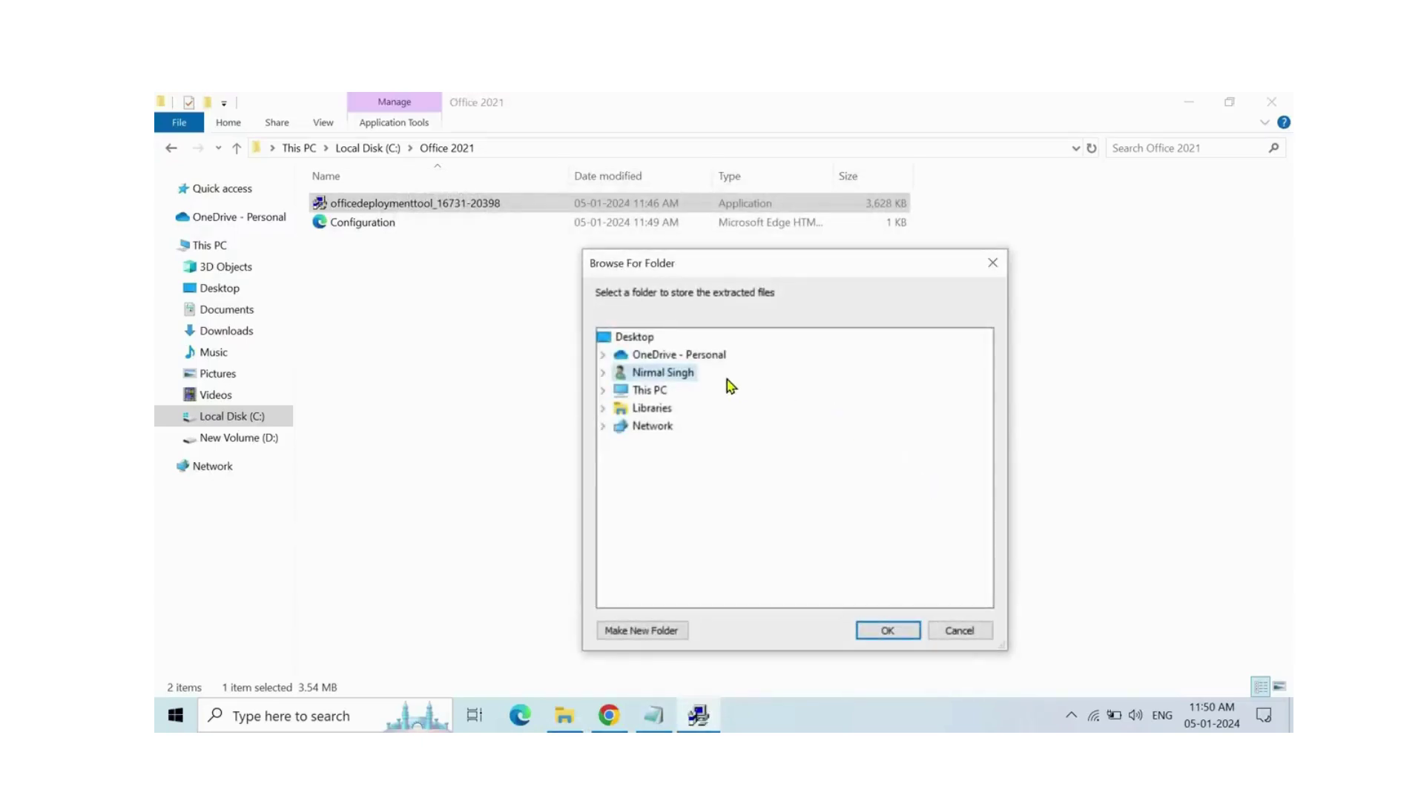
click(603, 390)
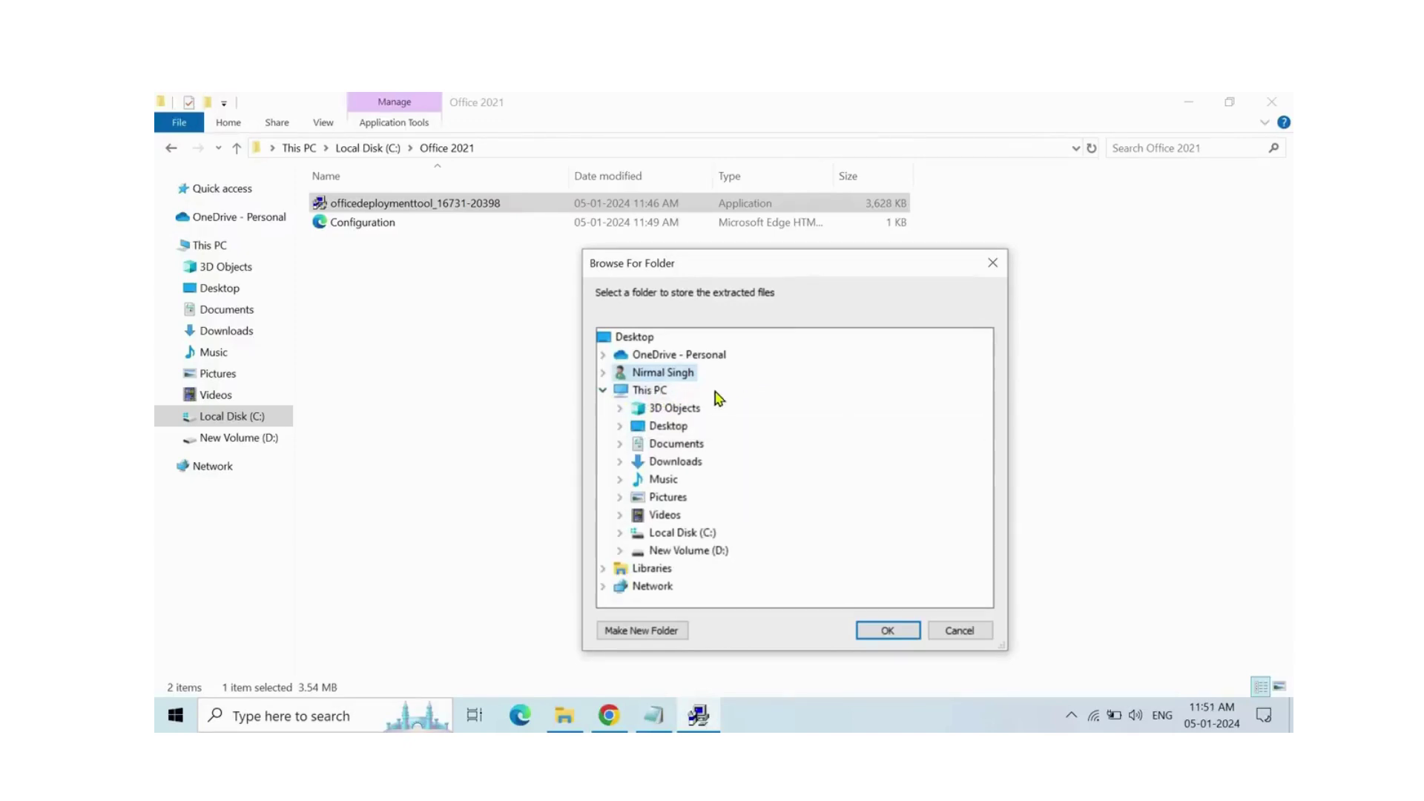
click(644, 393)
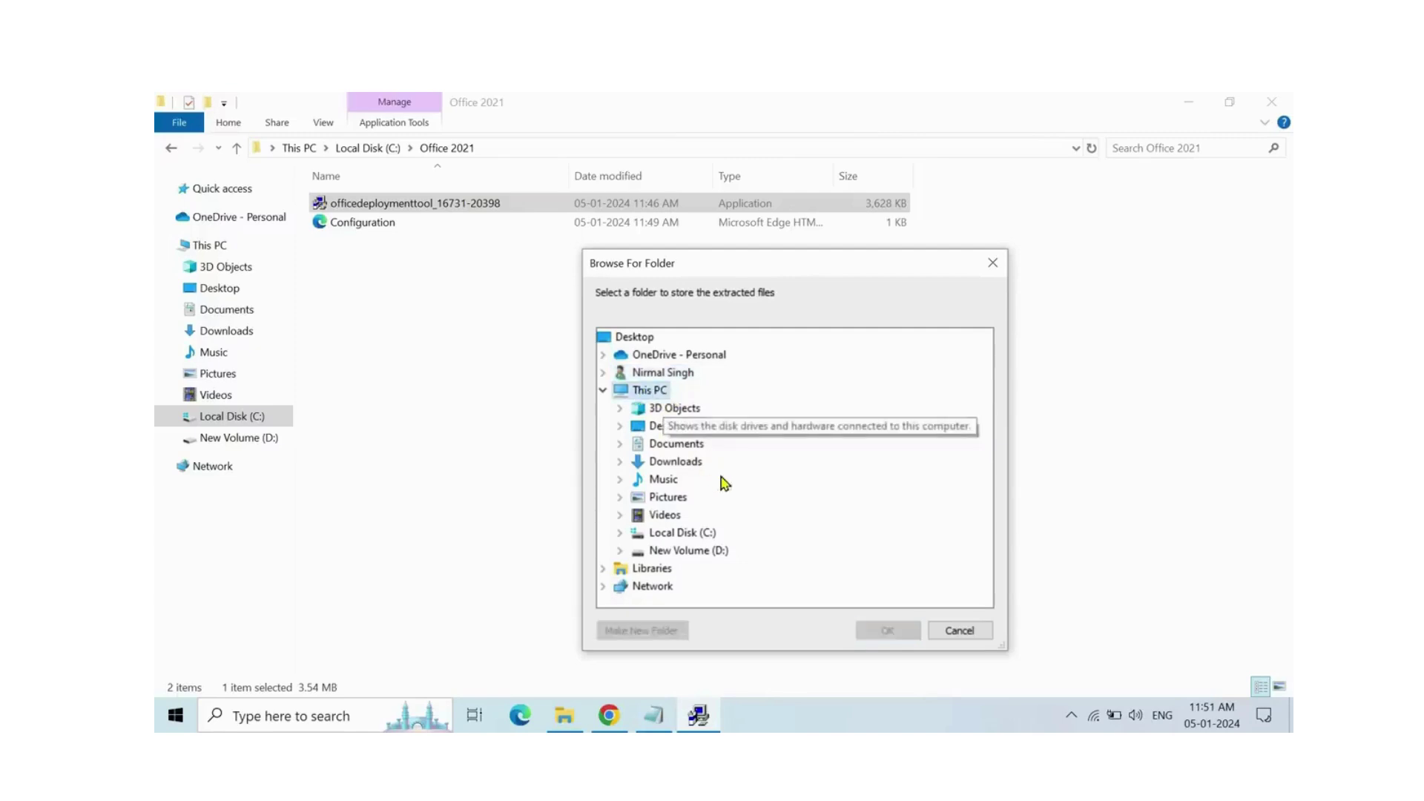
double_click(700, 531)
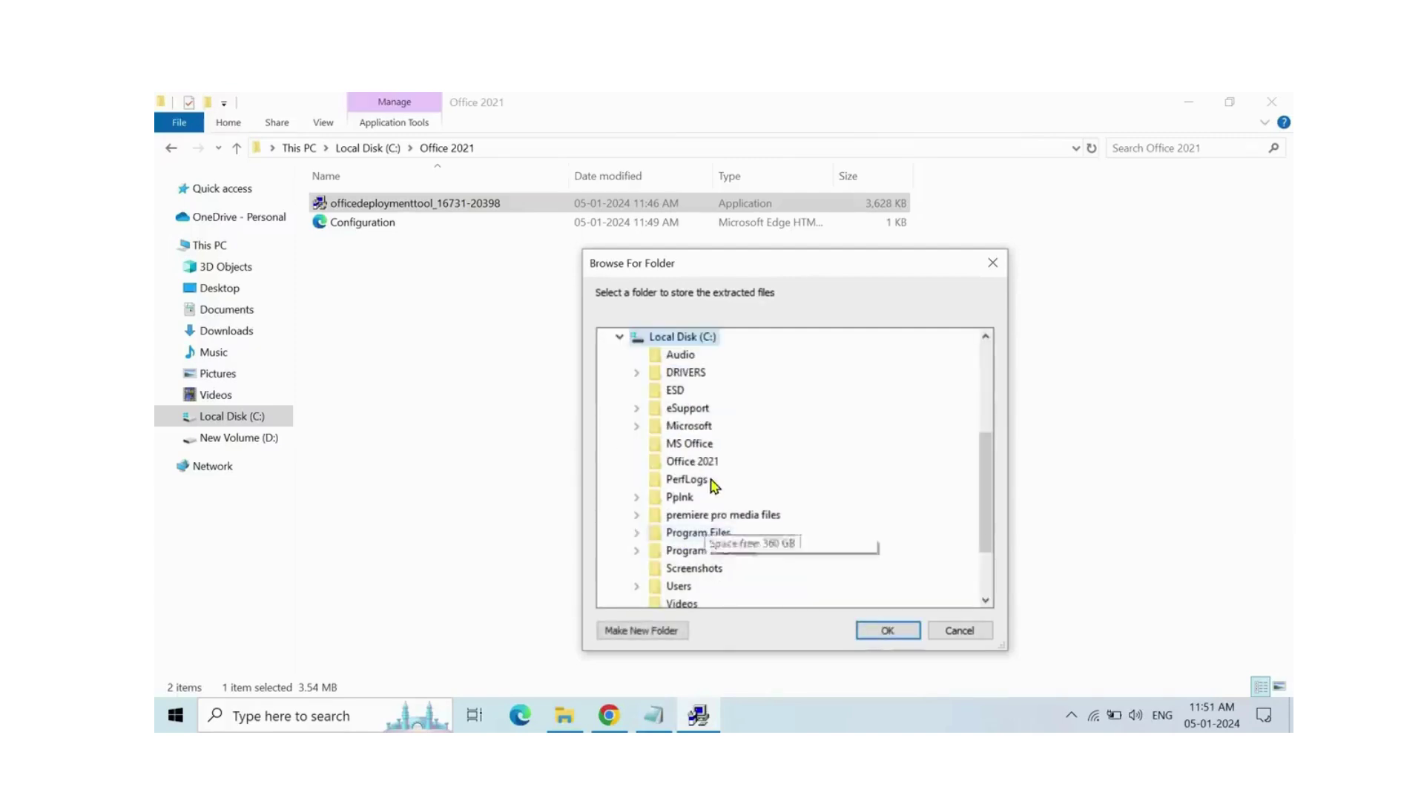
scroll(705, 452, down, 1)
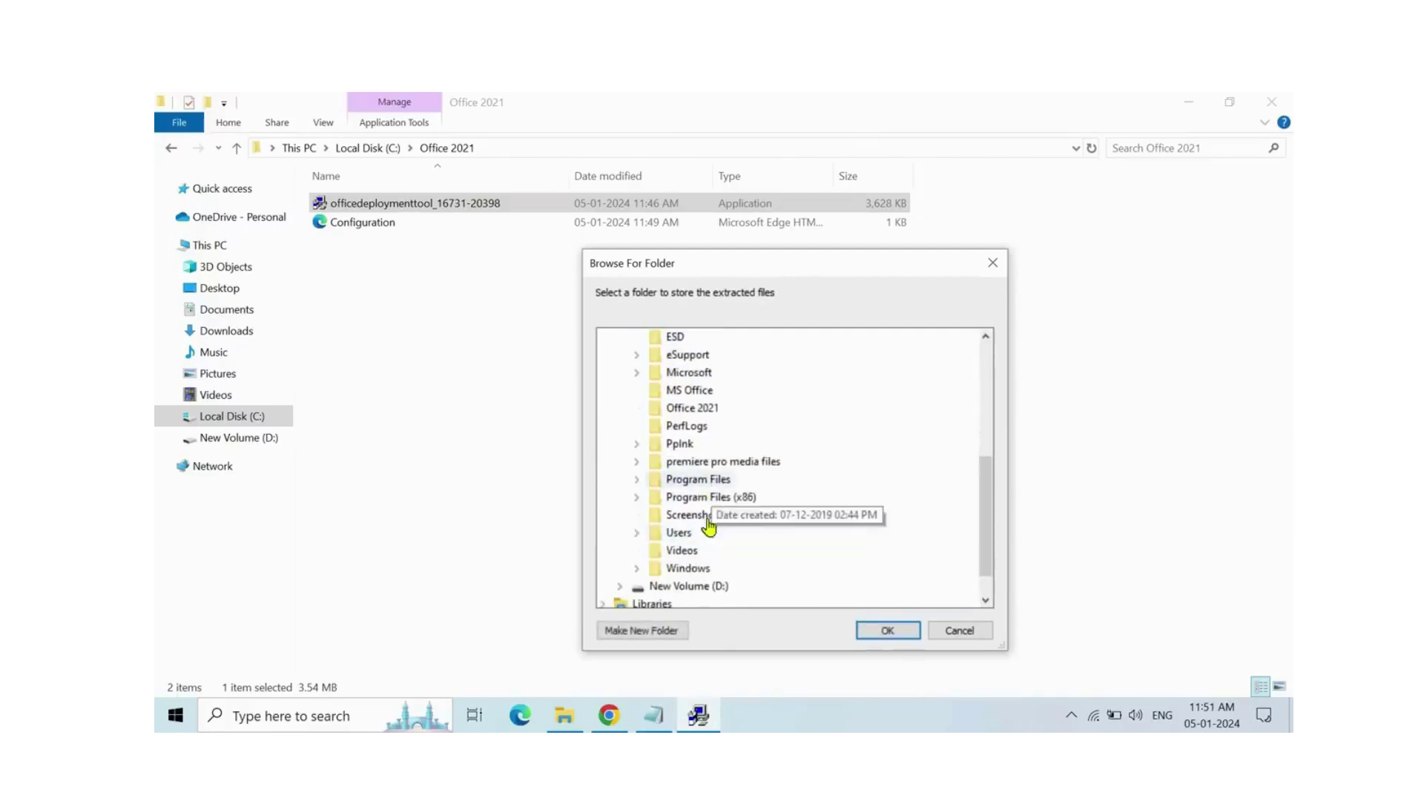
click(677, 412)
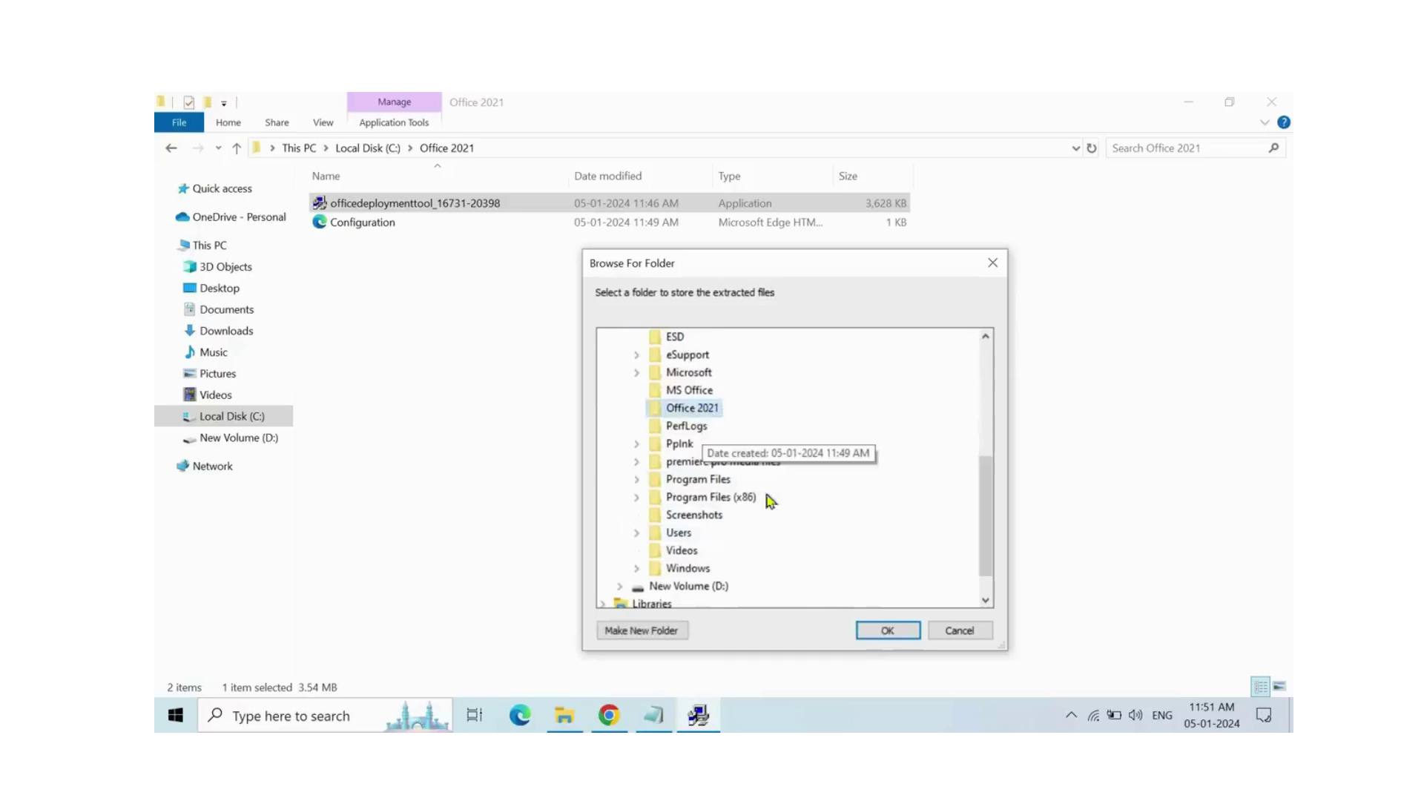
click(877, 631)
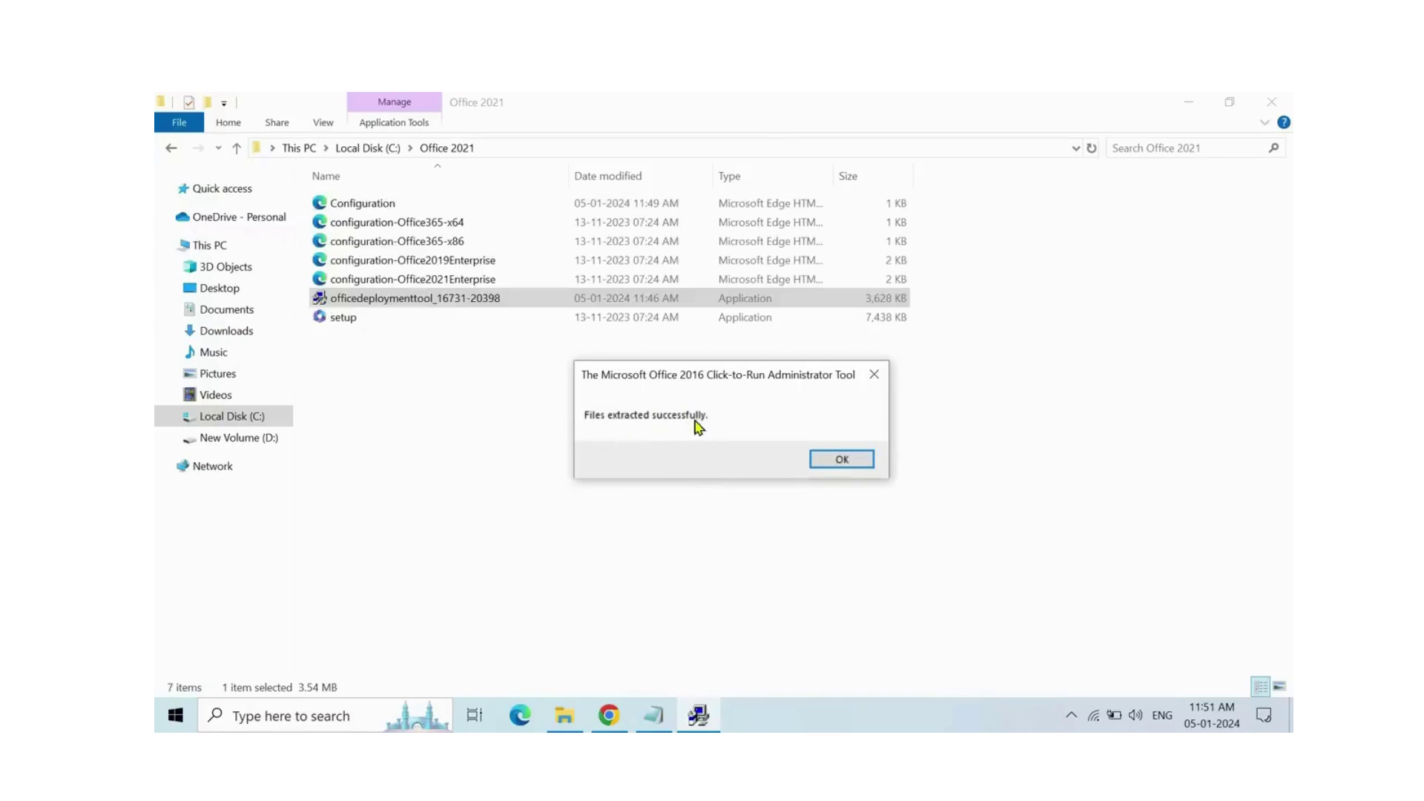
click(842, 460)
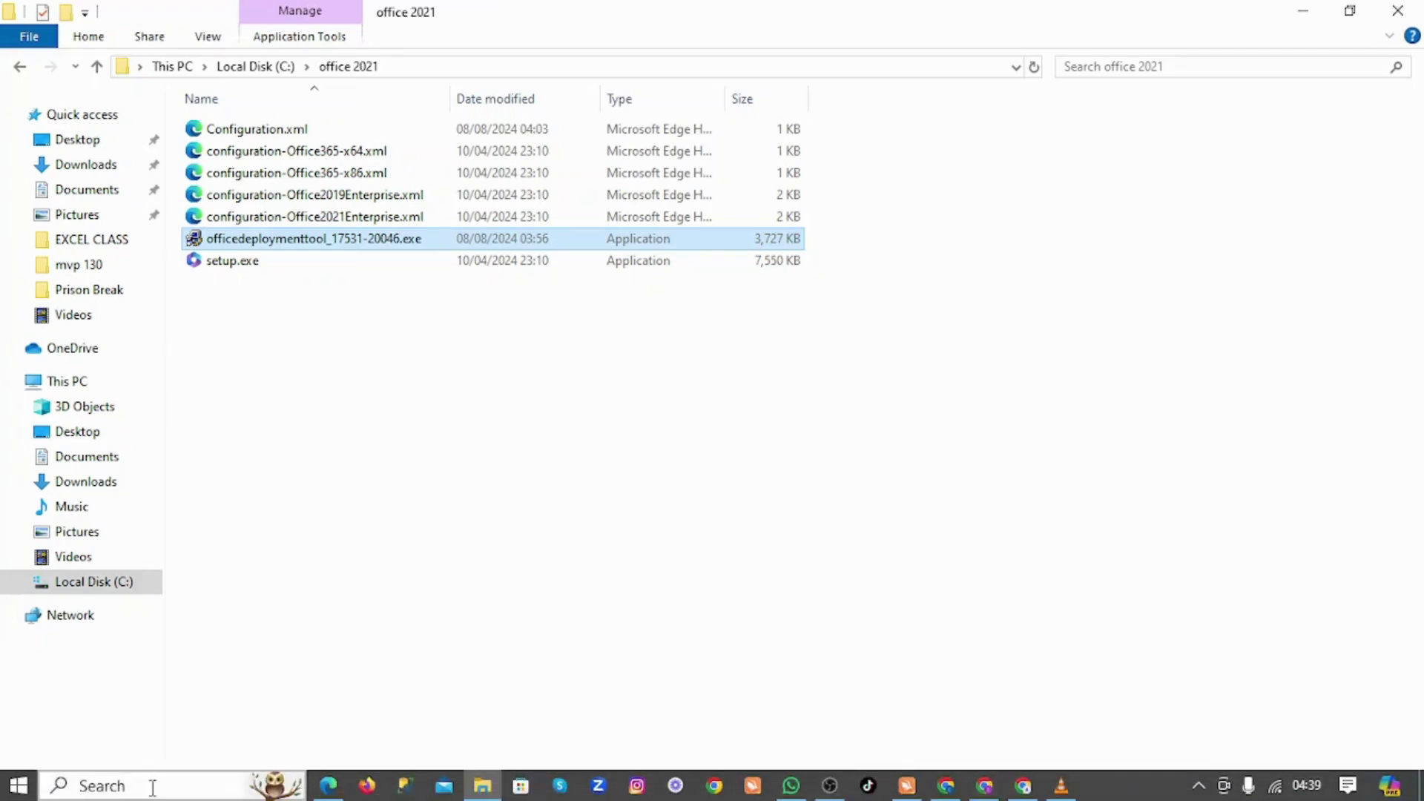
Step: Switch to Command Prompt and change the working directory with cd c:\office 2021
click(152, 788)
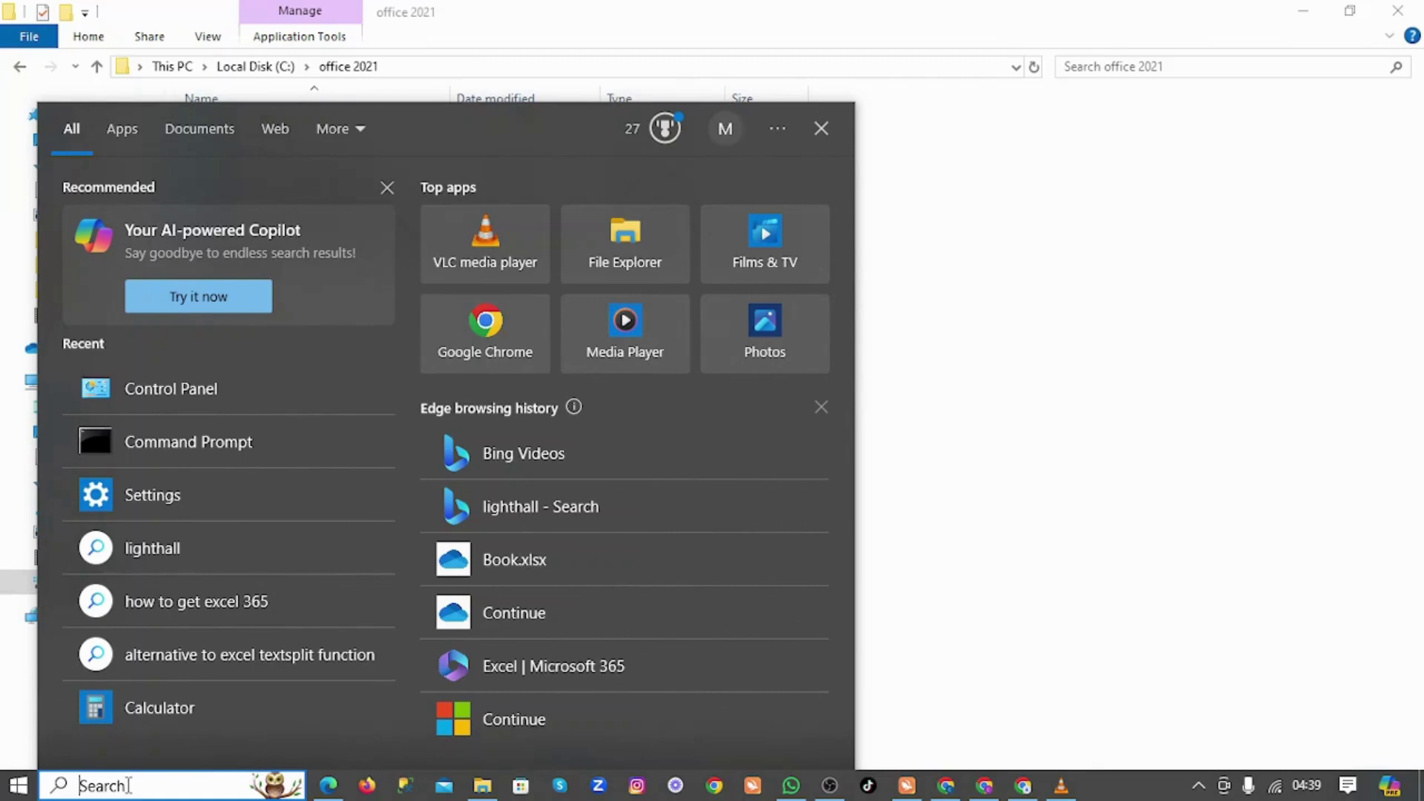
text(comma)
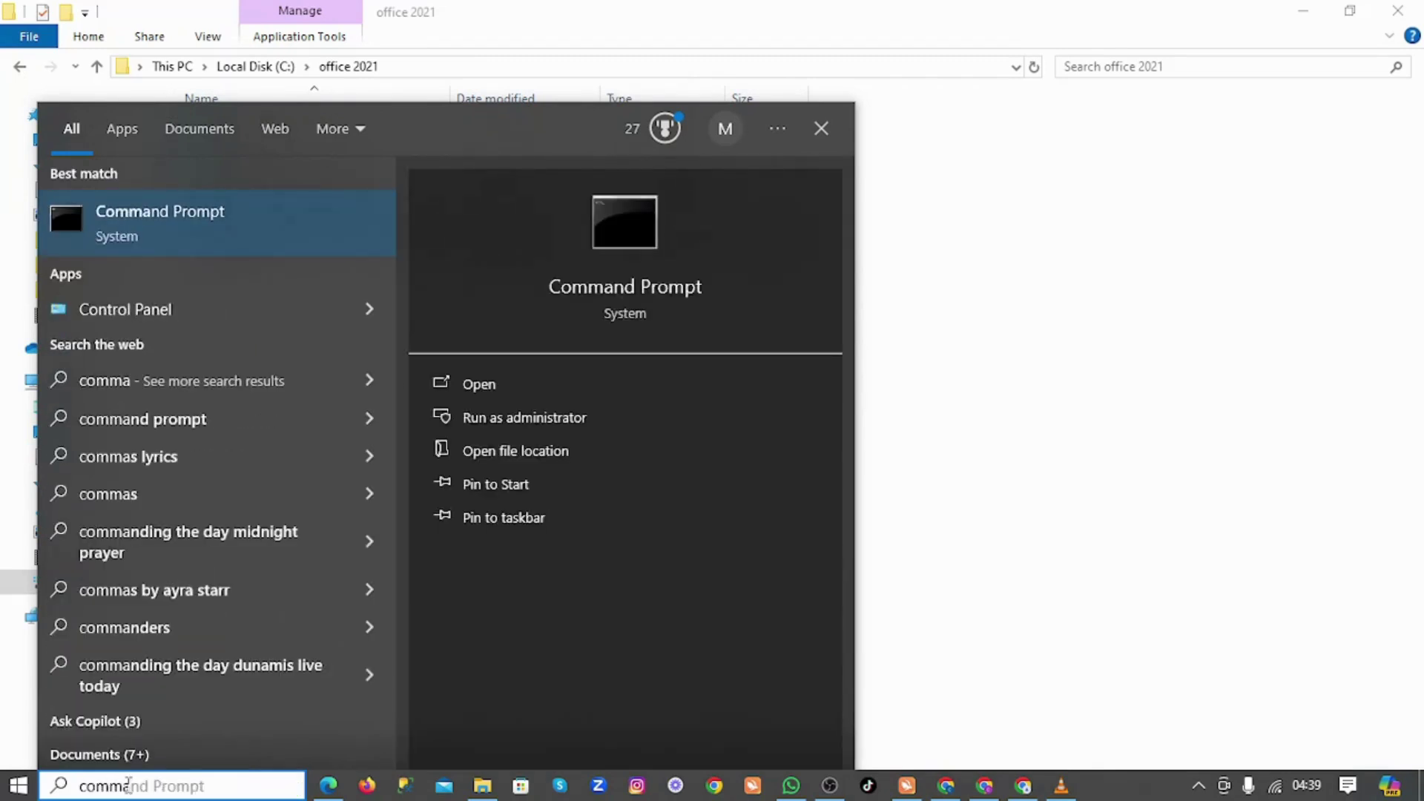
text(nd prompt)
key(Return)
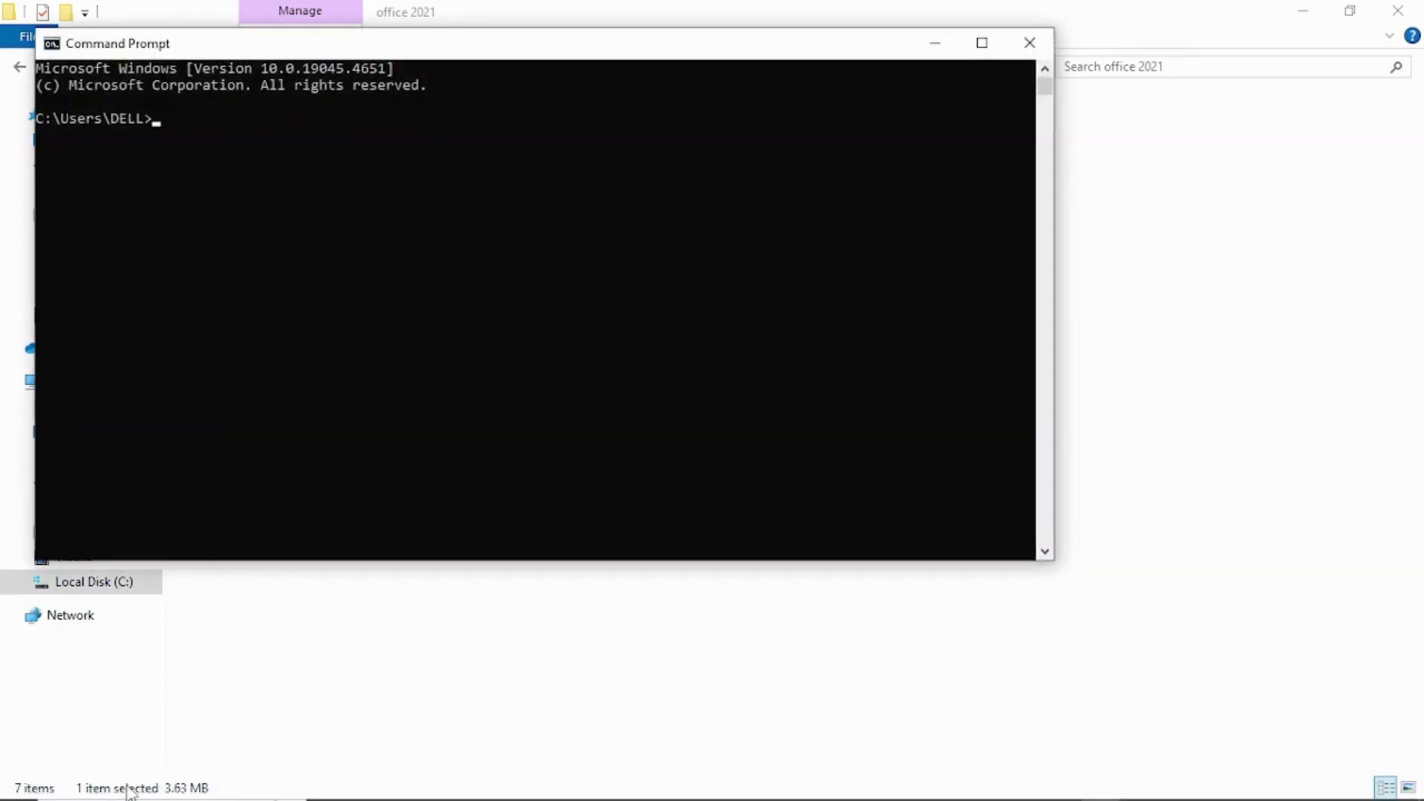
drag(598, 52, 713, 121)
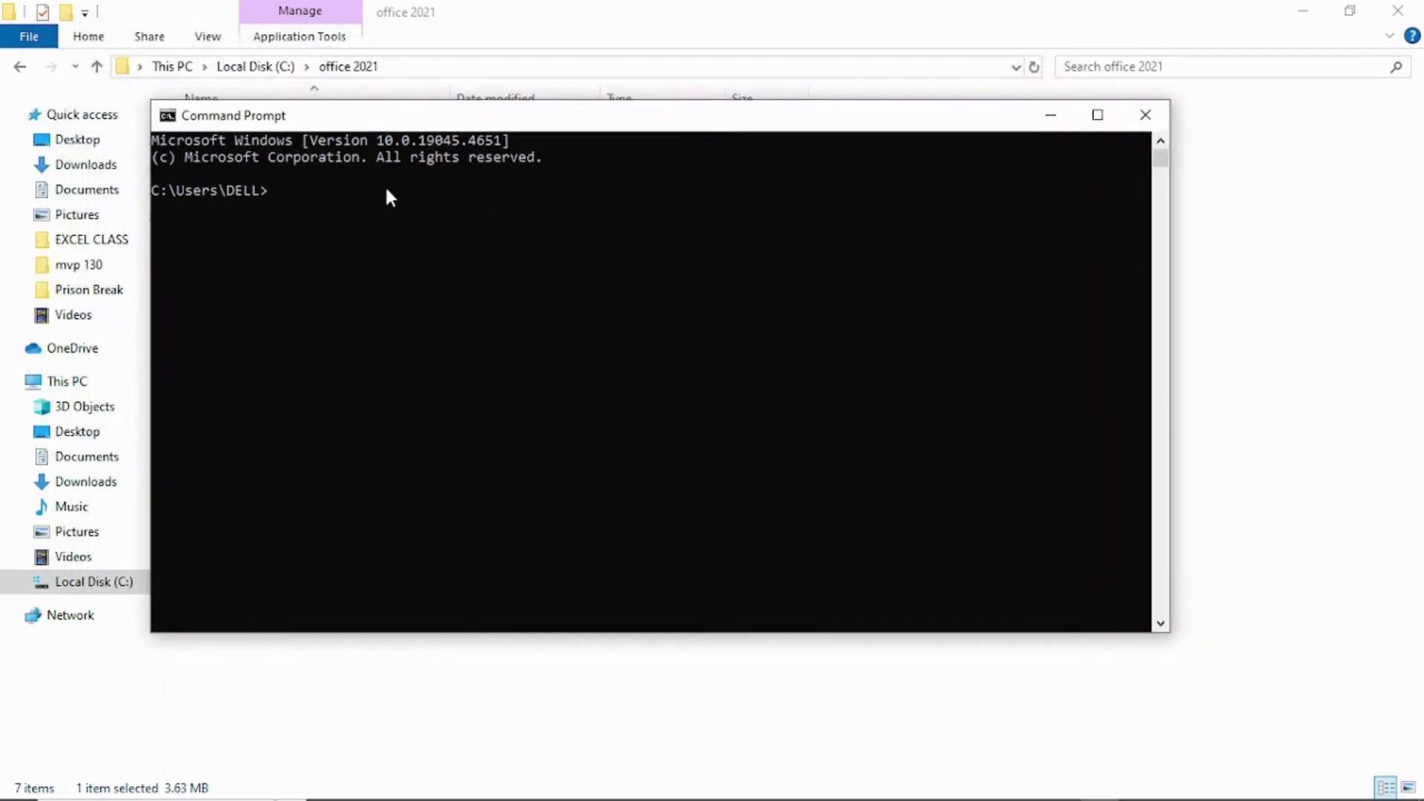
text(cd c:\office 2021)
key(Return)
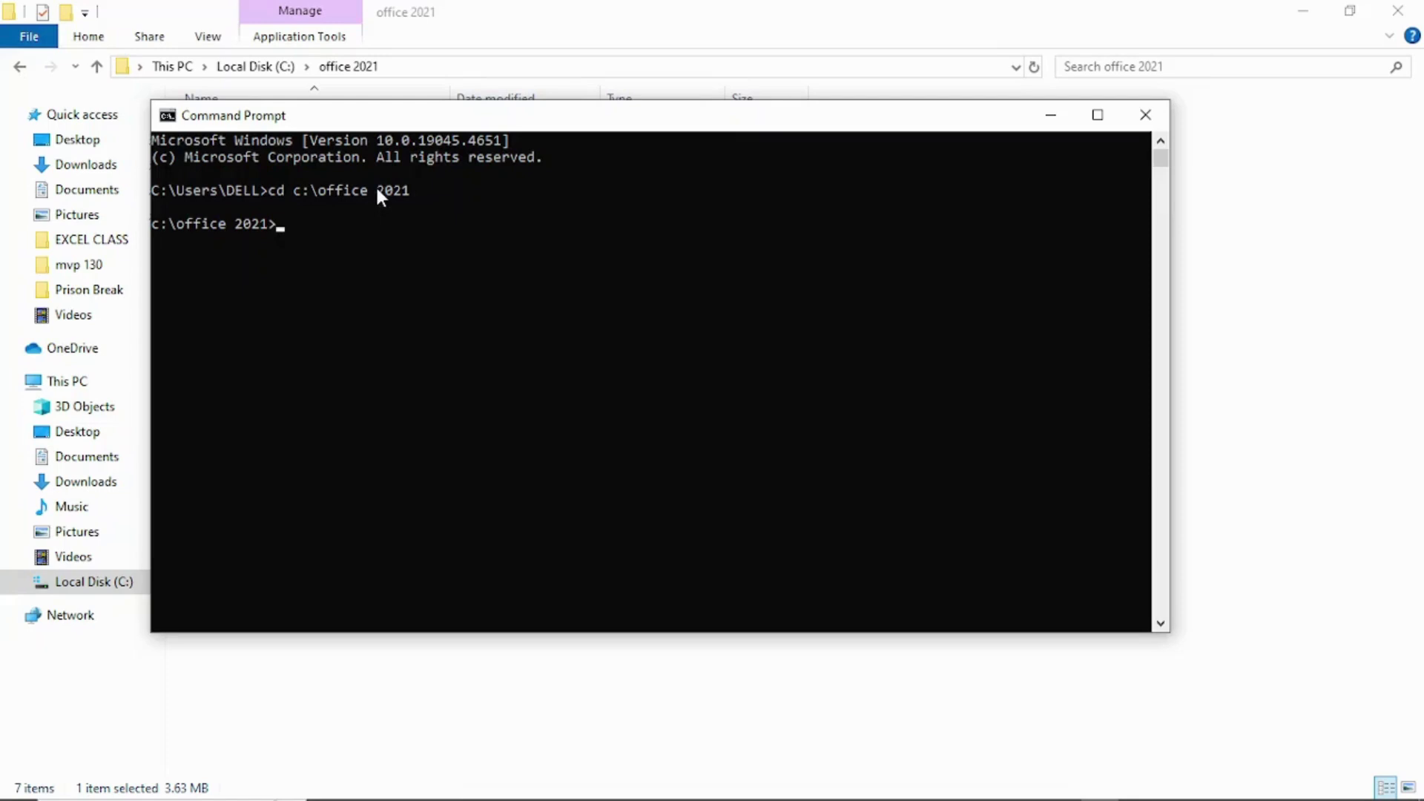
Step: Move the Command Prompt window off the file list and run setup.exe /configure configuration.xml from the office 2021 folder
drag(502, 119, 720, 188)
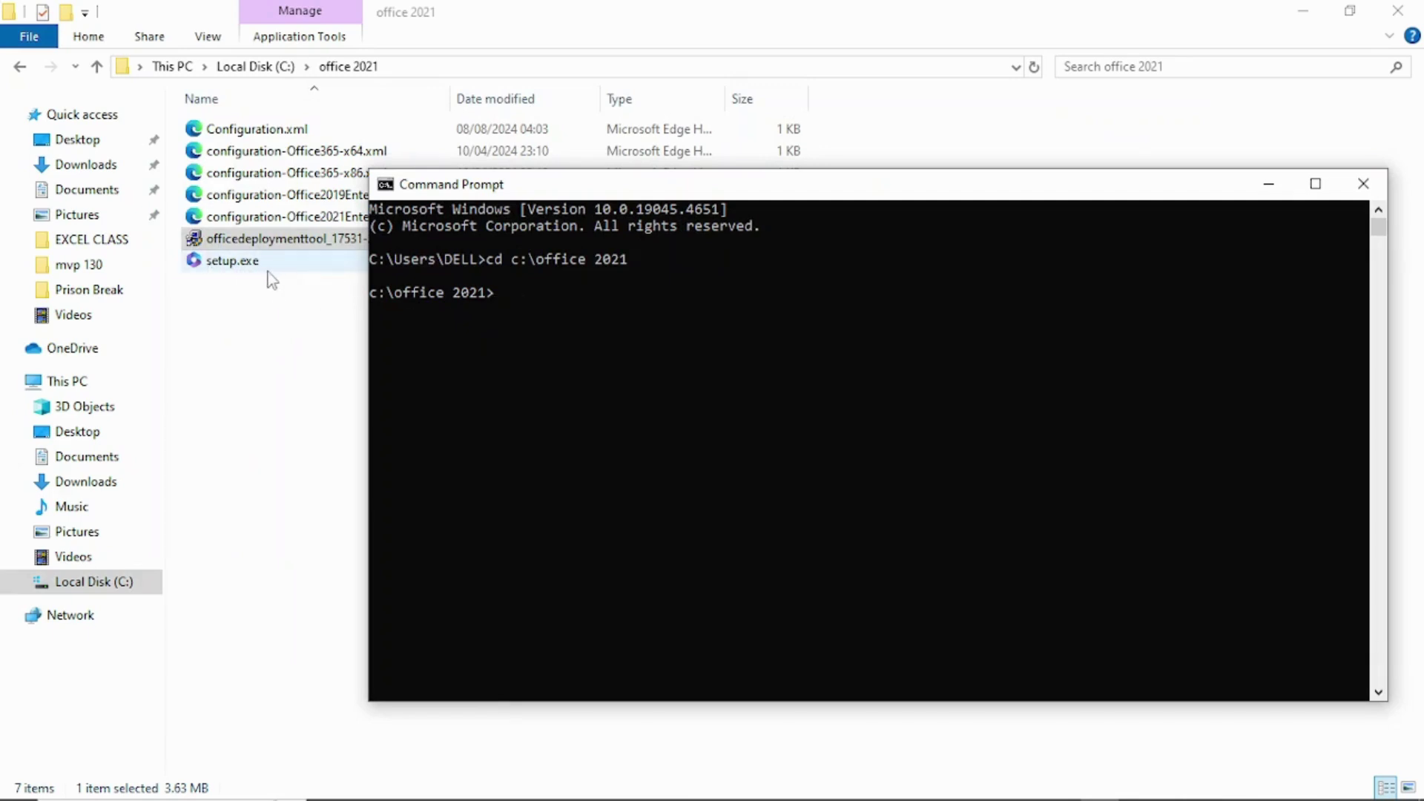
text(setup.exe /)
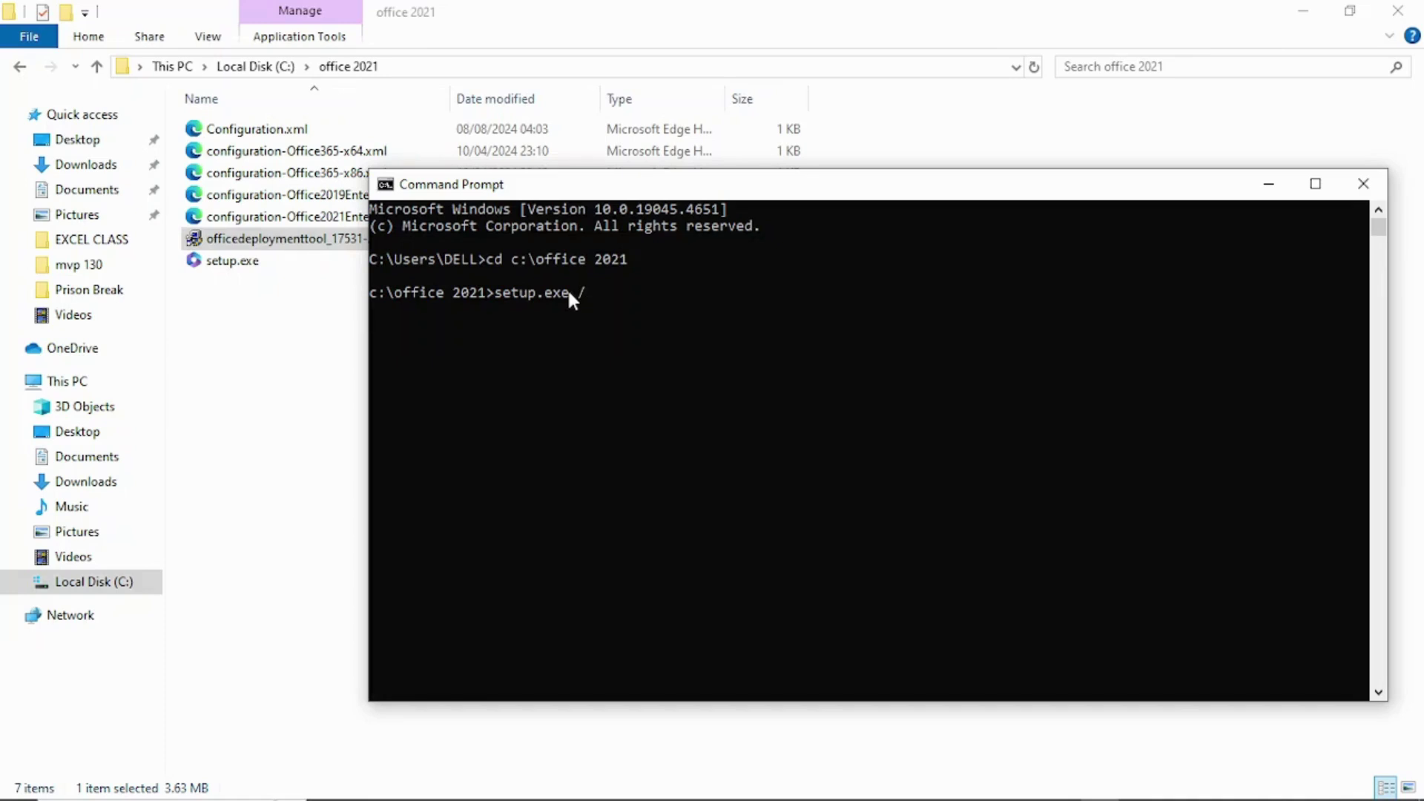
text(configure configuration)
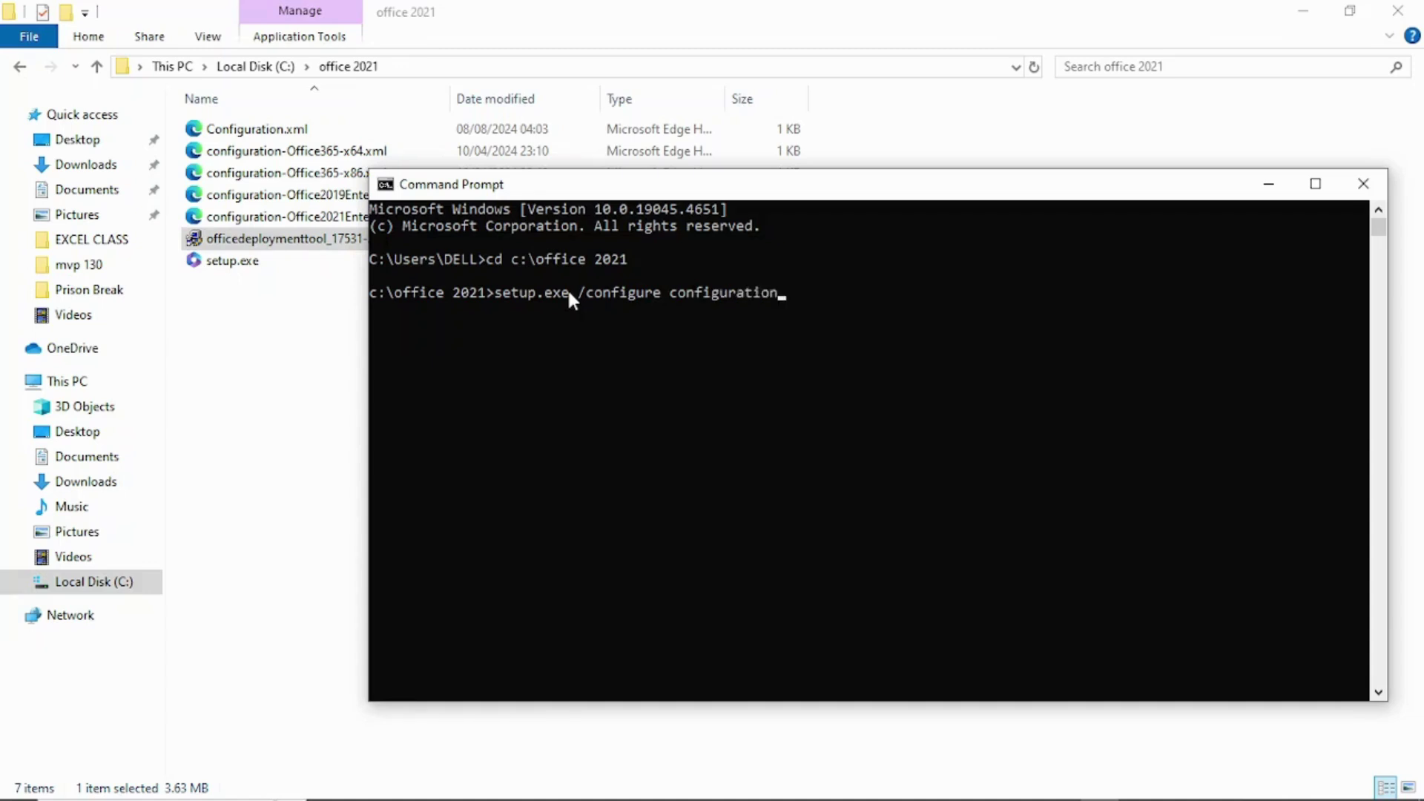
text(.xml)
key(Return)
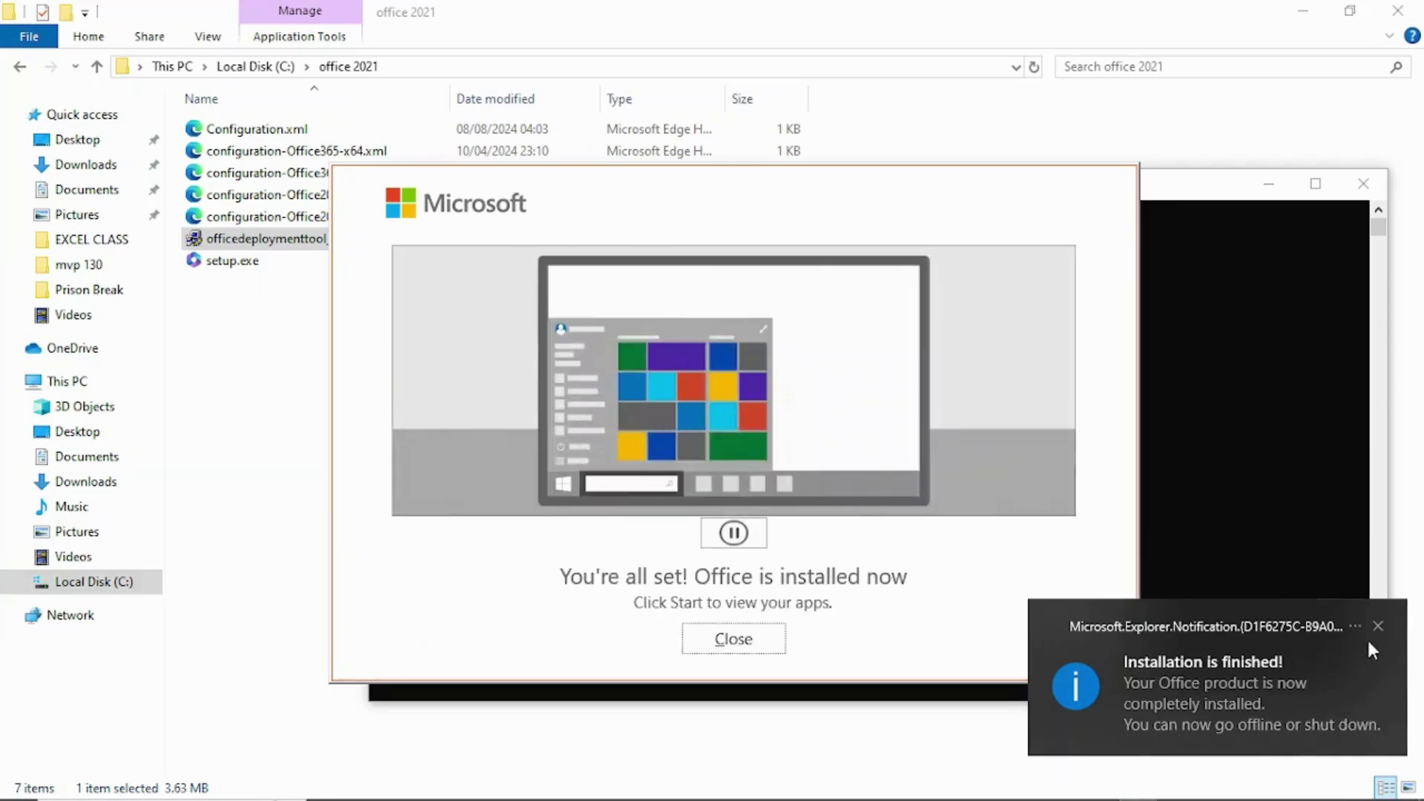
Step: Dismiss the Office installation messages, close Command Prompt and minimize the office 2021 folder window
click(1378, 627)
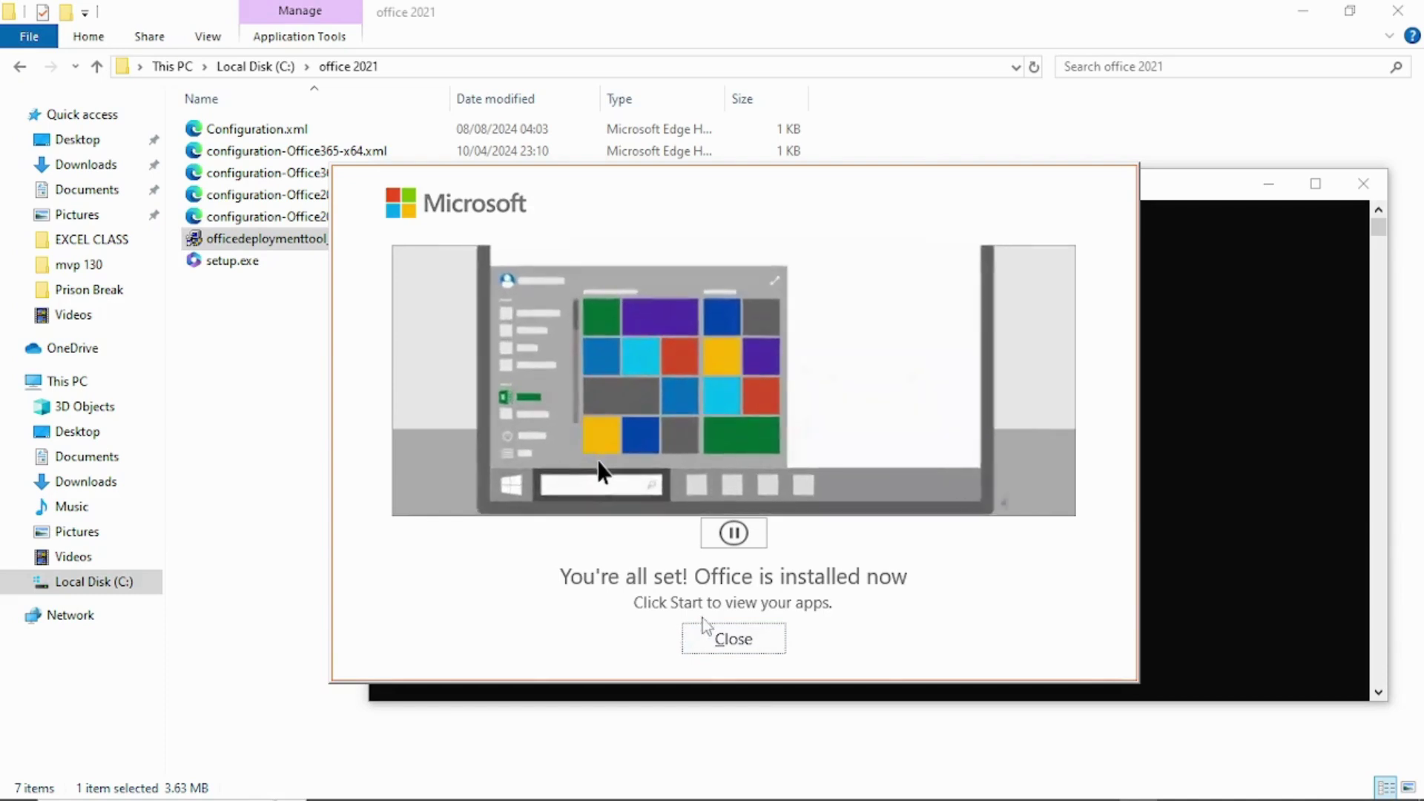
click(769, 639)
click(1363, 183)
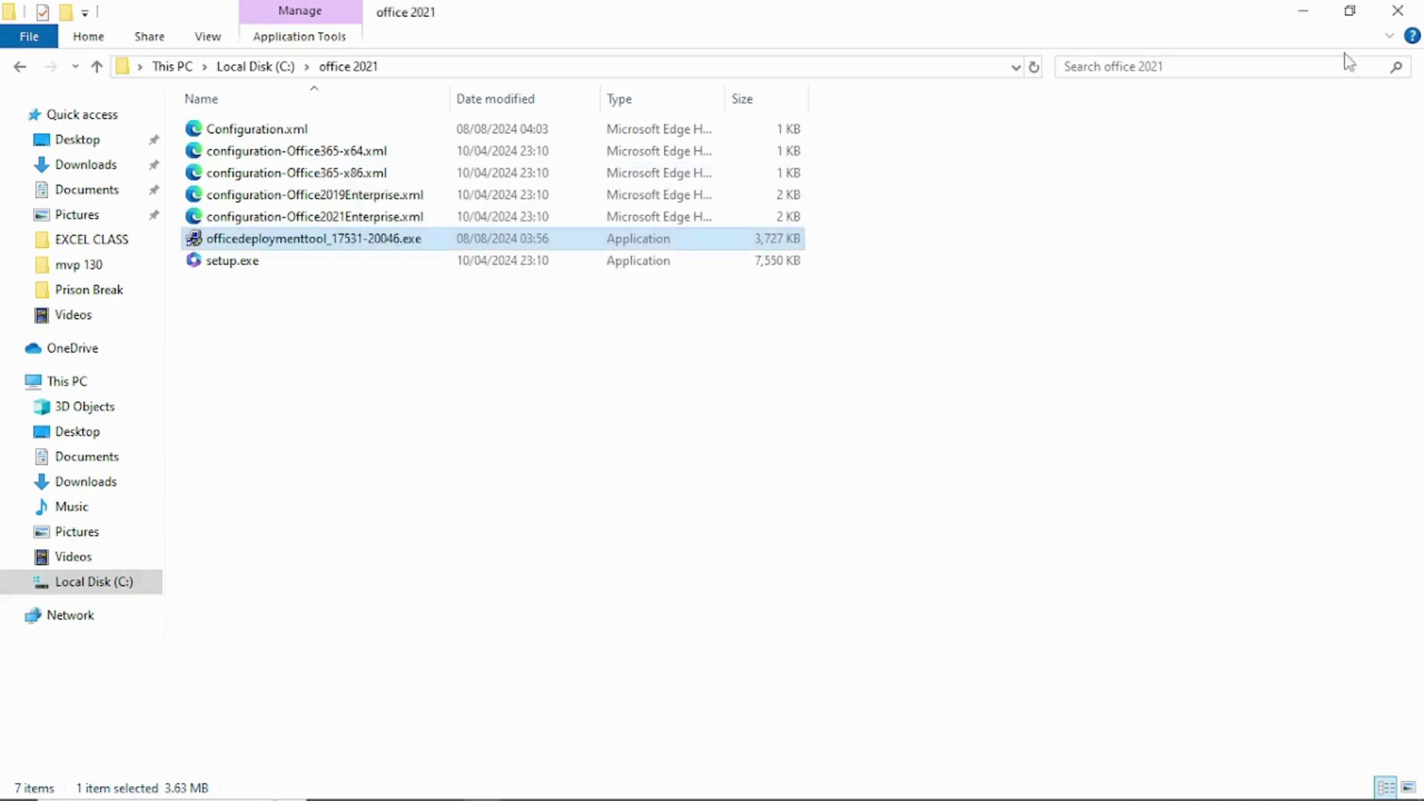
click(1304, 10)
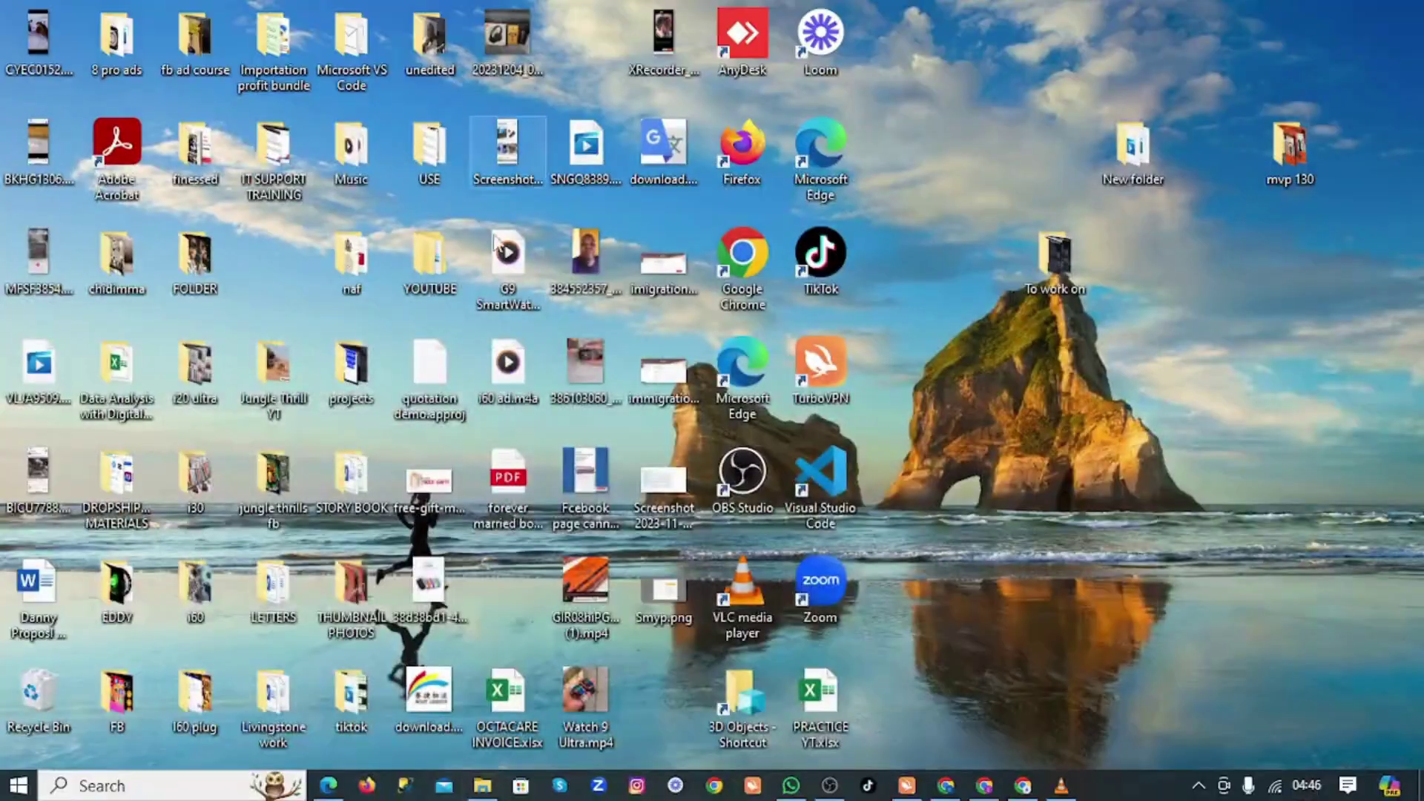
Step: Search Windows for word to check for the Word app, and clear the search text
click(172, 786)
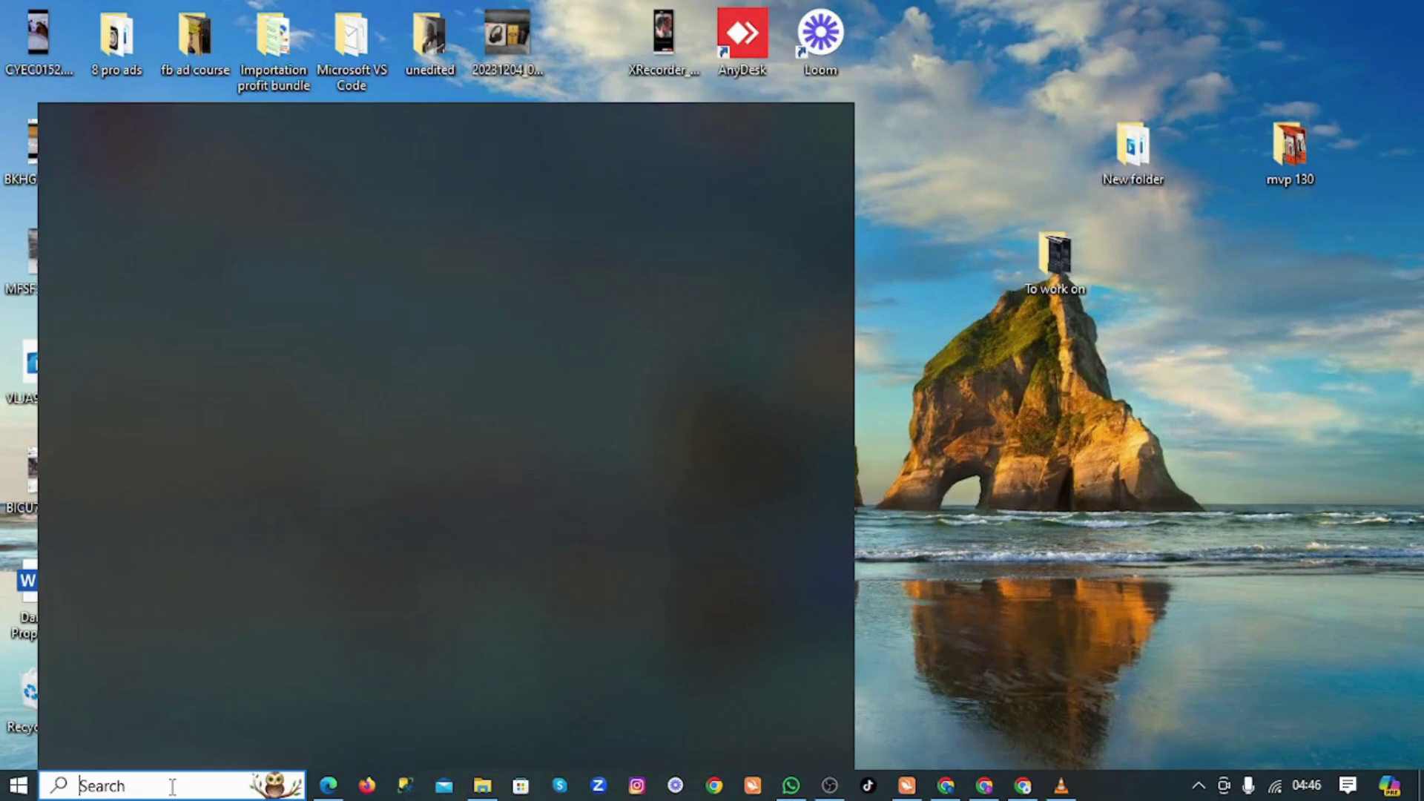
text(word)
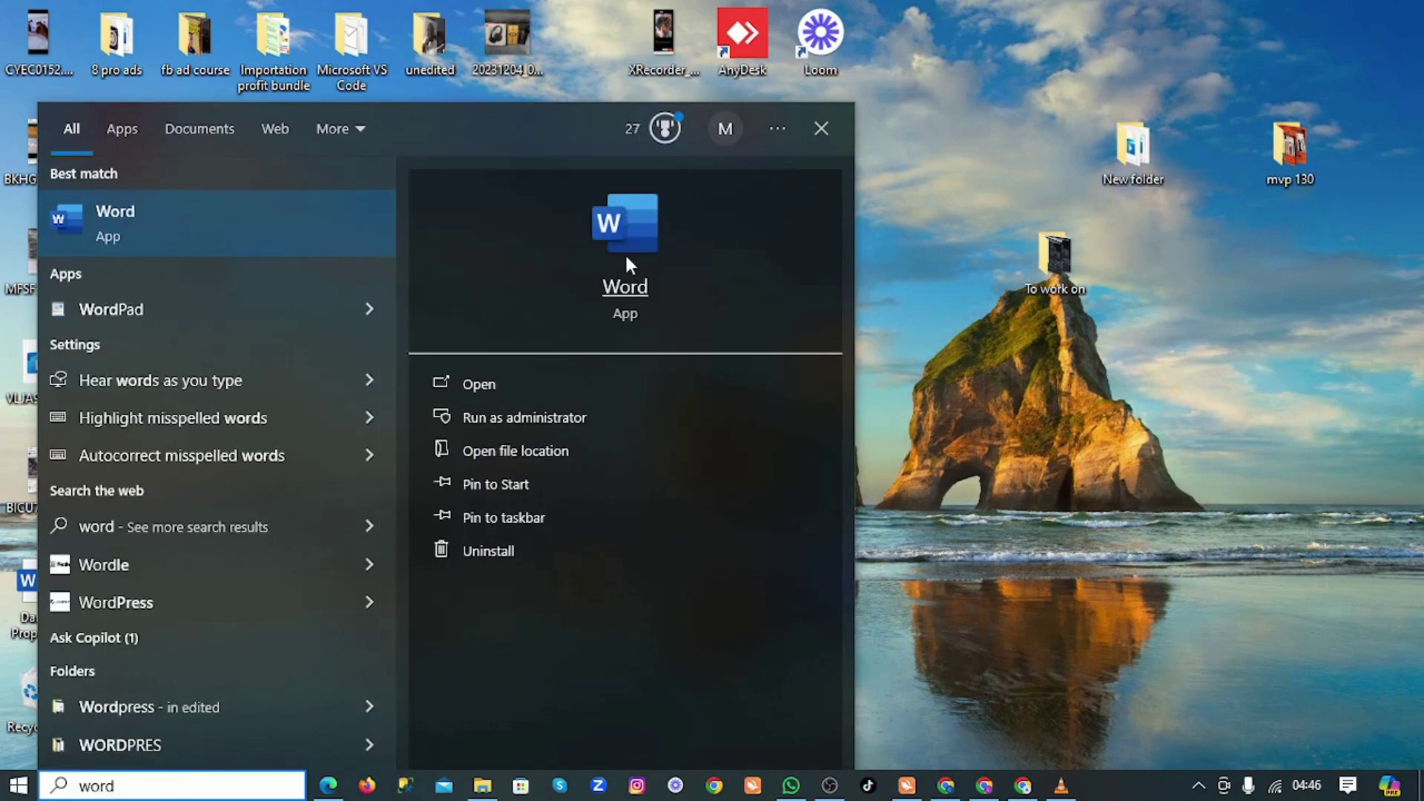
key(BackSpace)
key(BackSpace)
key(BackSpace)
key(BackSpace)
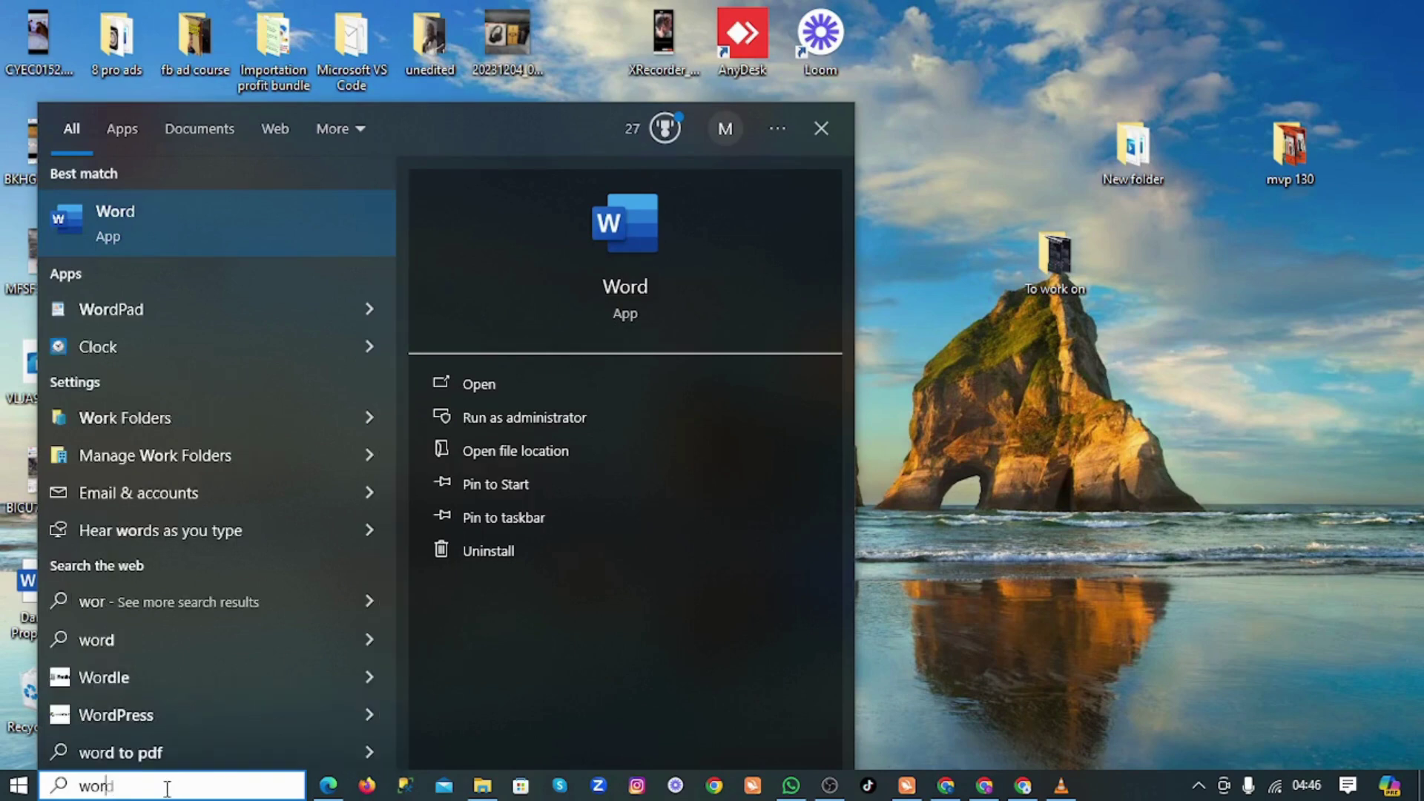
Step: Search Windows for the Access app and clear the search text
text(acc)
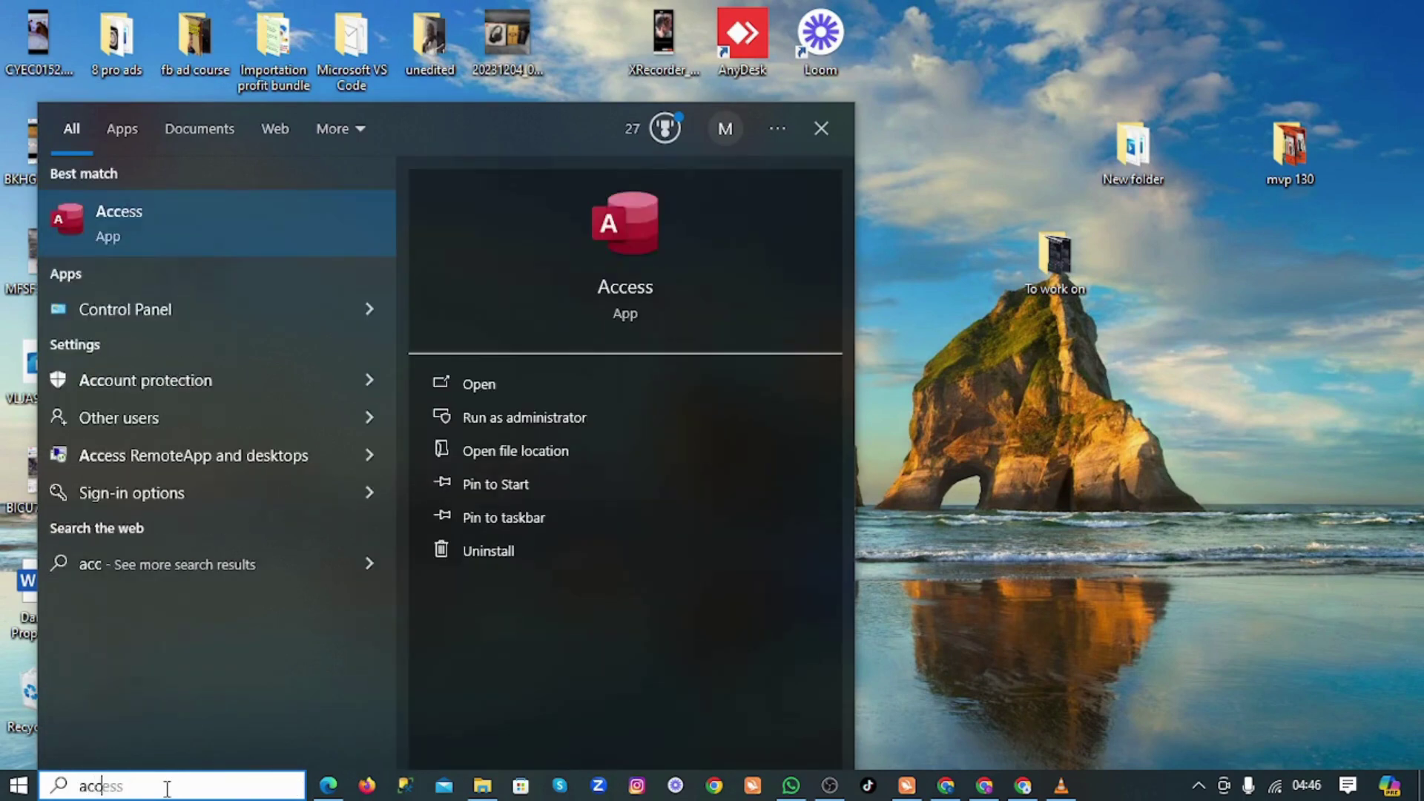
text(e)
key(BackSpace)
key(BackSpace)
key(BackSpace)
key(BackSpace)
key(BackSpace)
key(BackSpace)
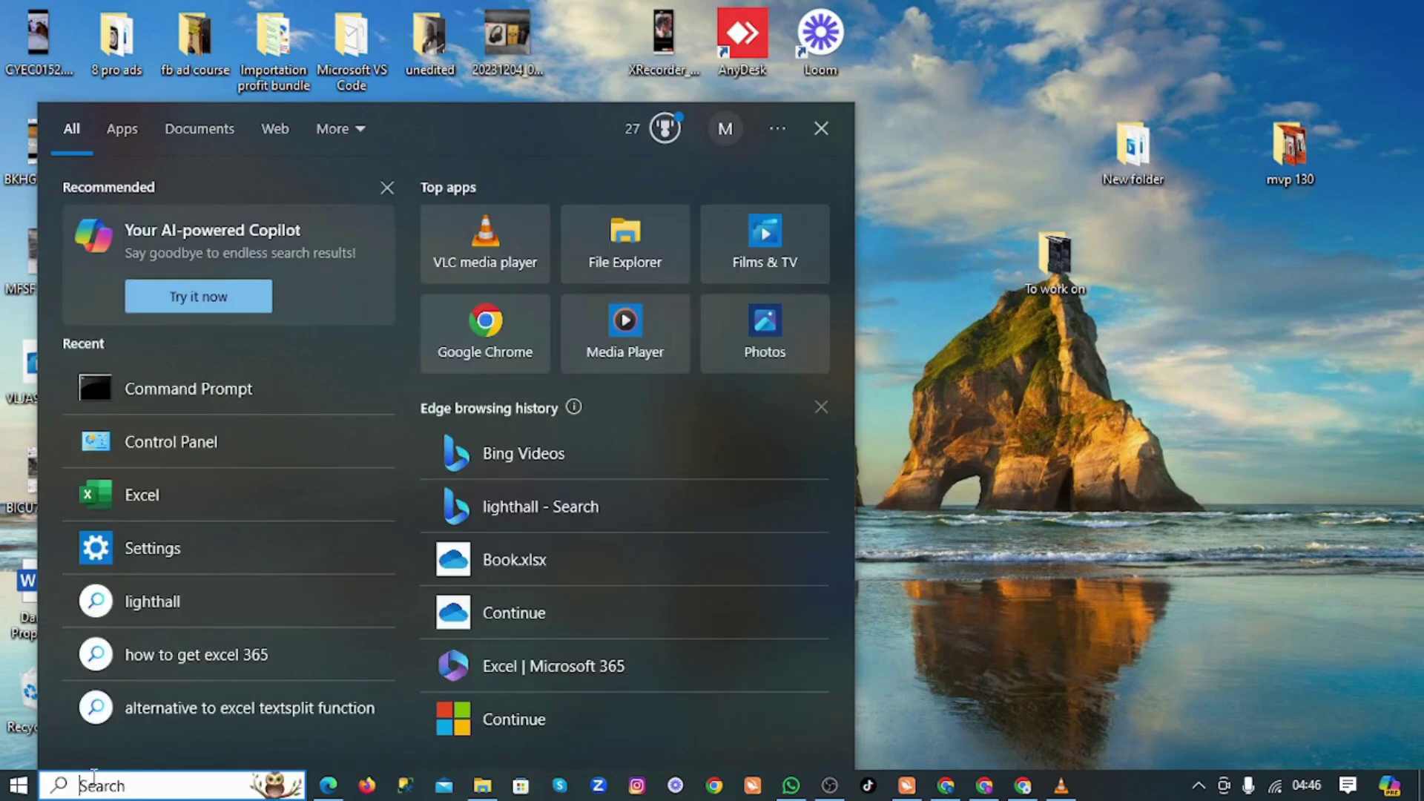
Step: Search Windows for excel and launch the Excel app
text(excel)
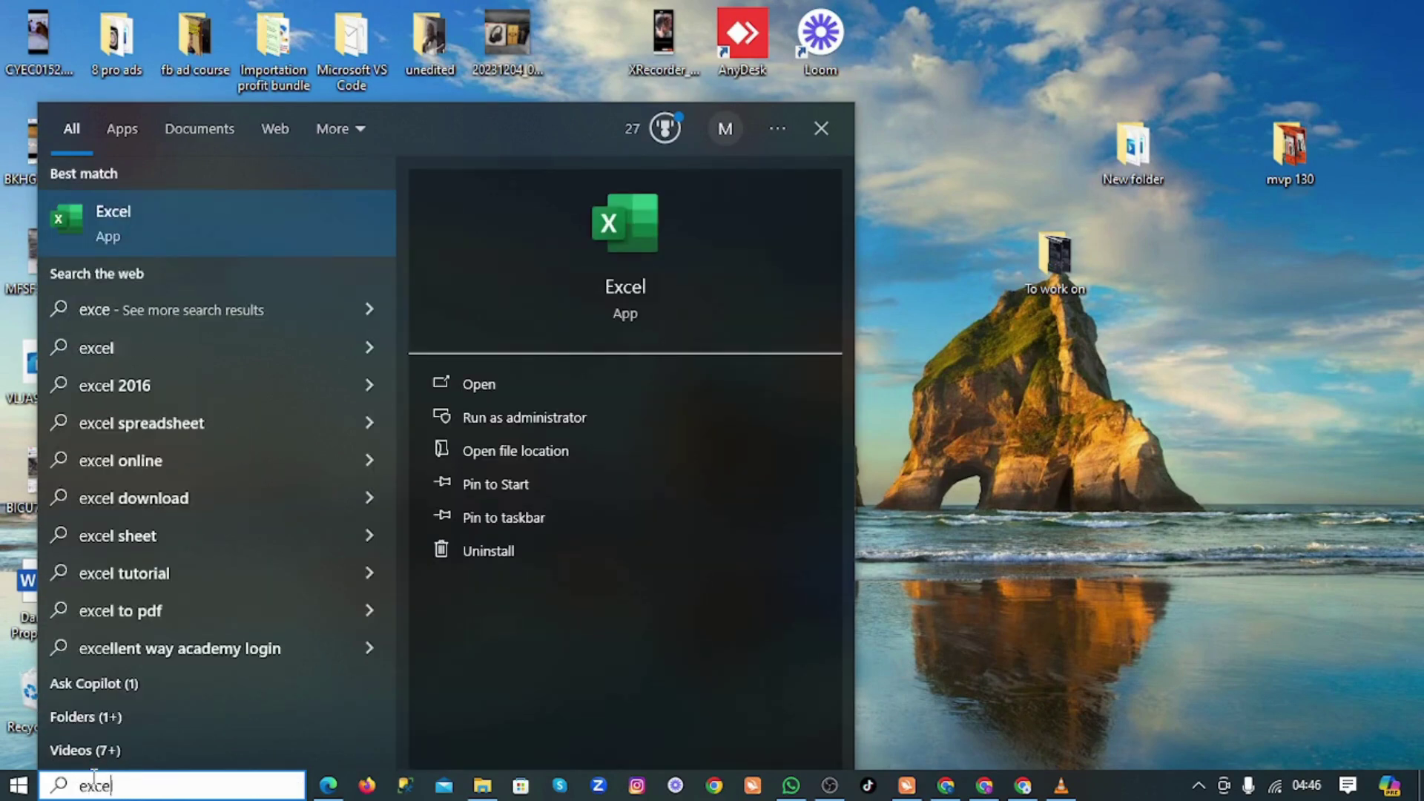
click(624, 288)
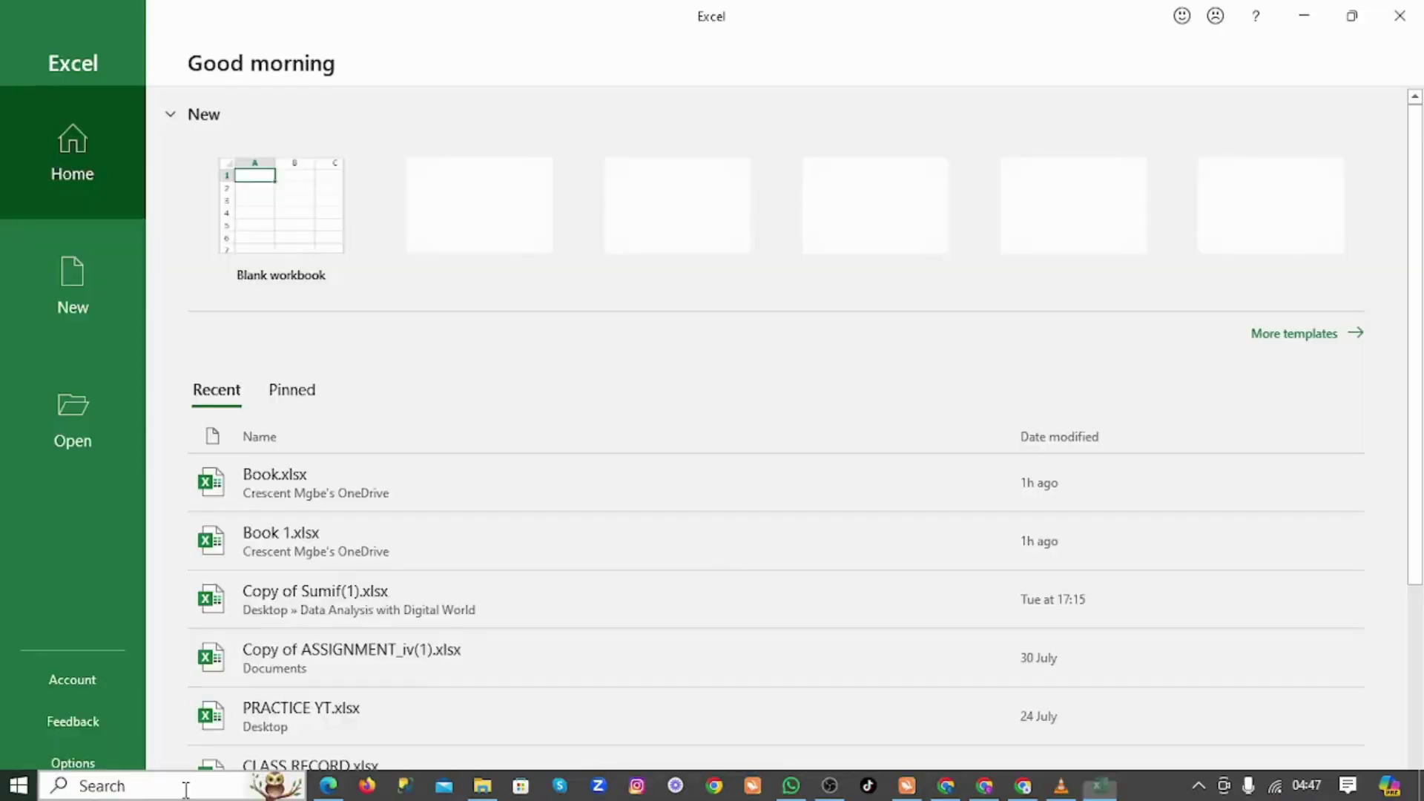
Step: Search Windows for mic to look through the installed Microsoft apps, and dismiss the search
click(187, 788)
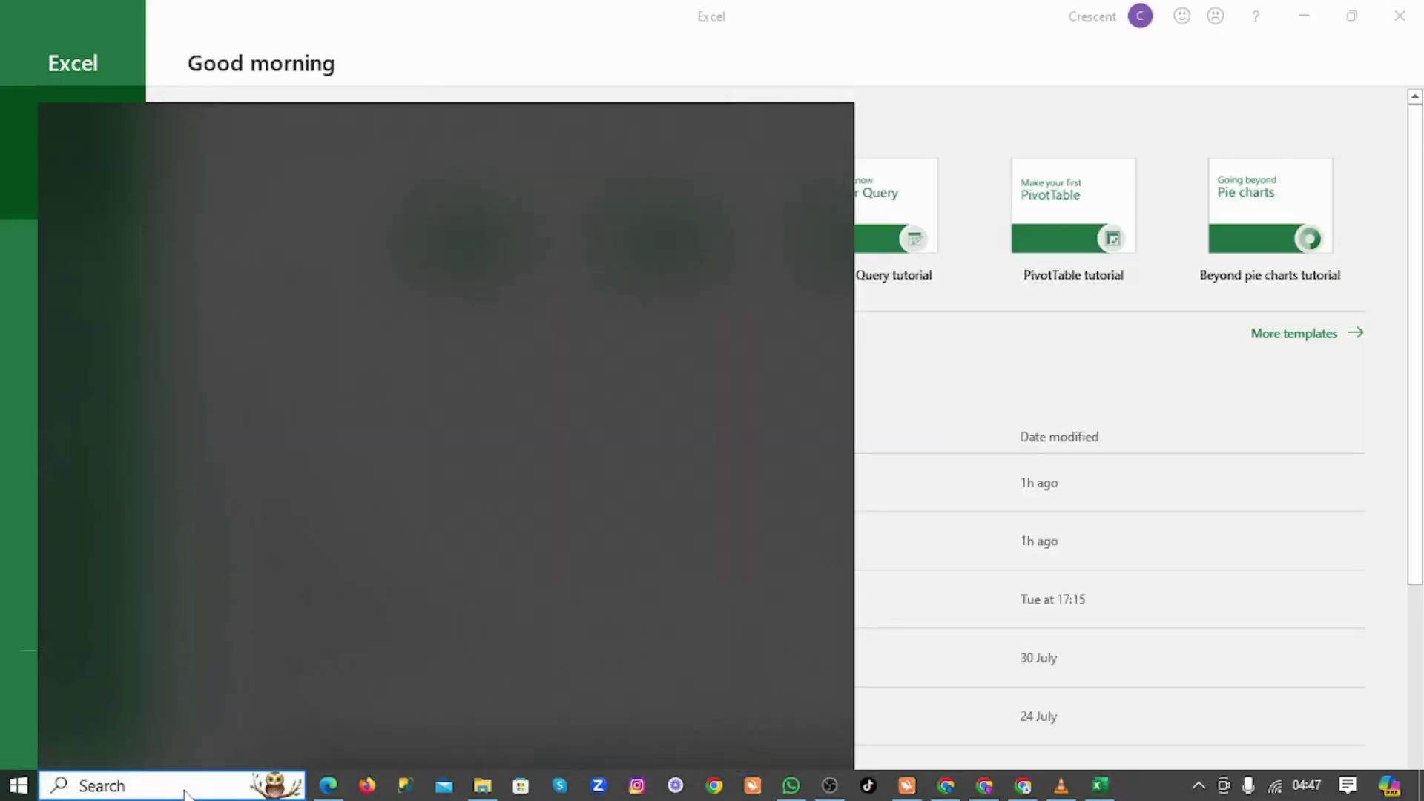
text(e)
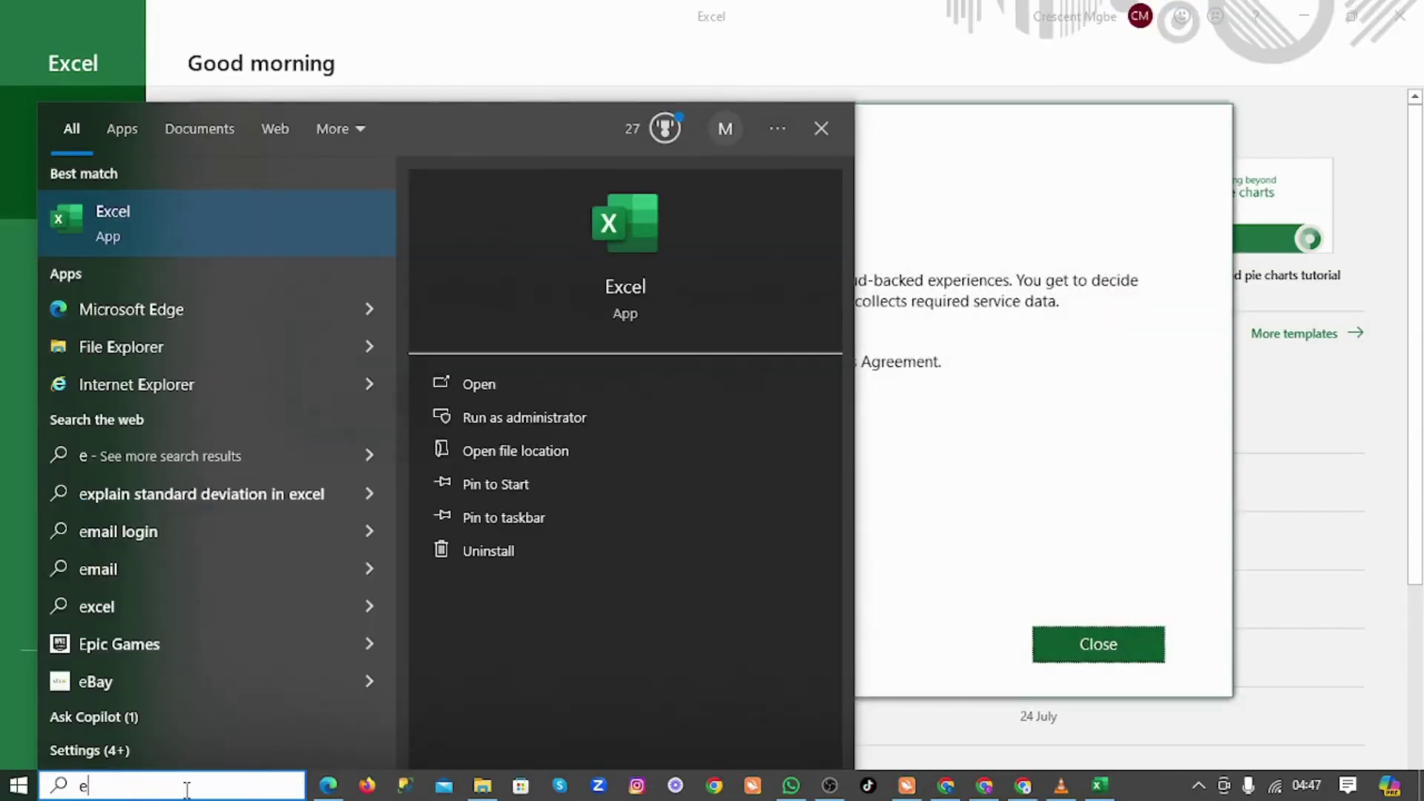
key(BackSpace)
text(mic)
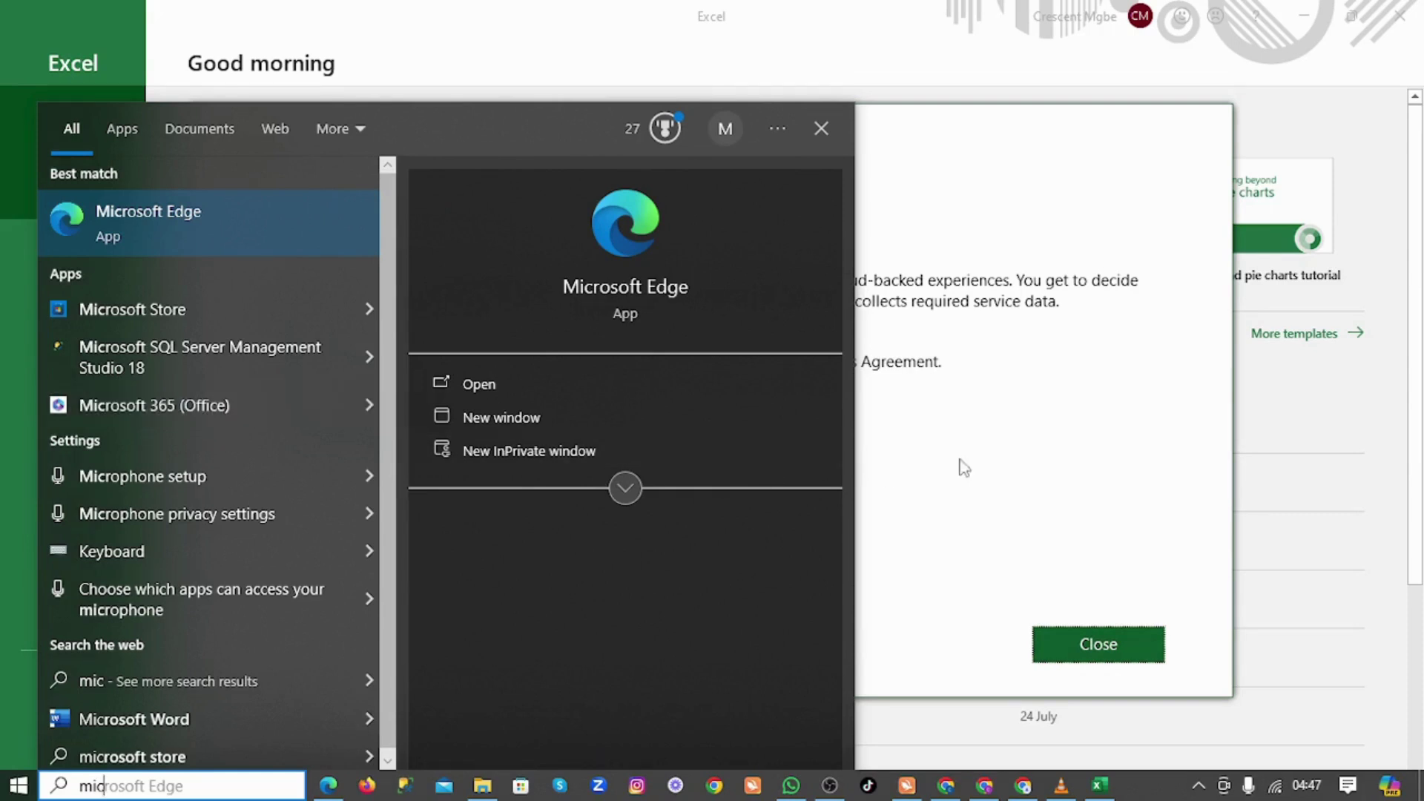
click(1083, 432)
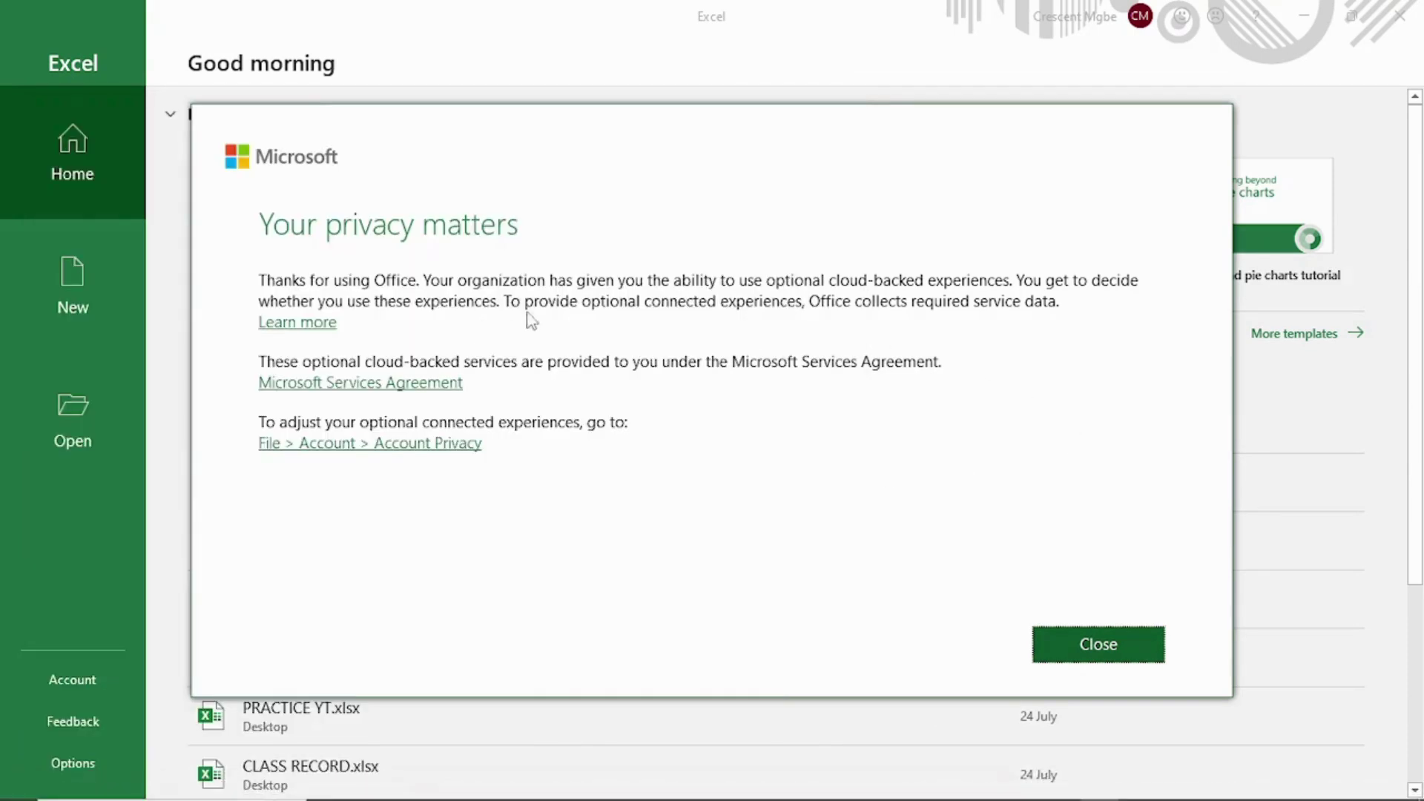
Step: Close Excel's privacy notice and create a blank workbook
click(1135, 654)
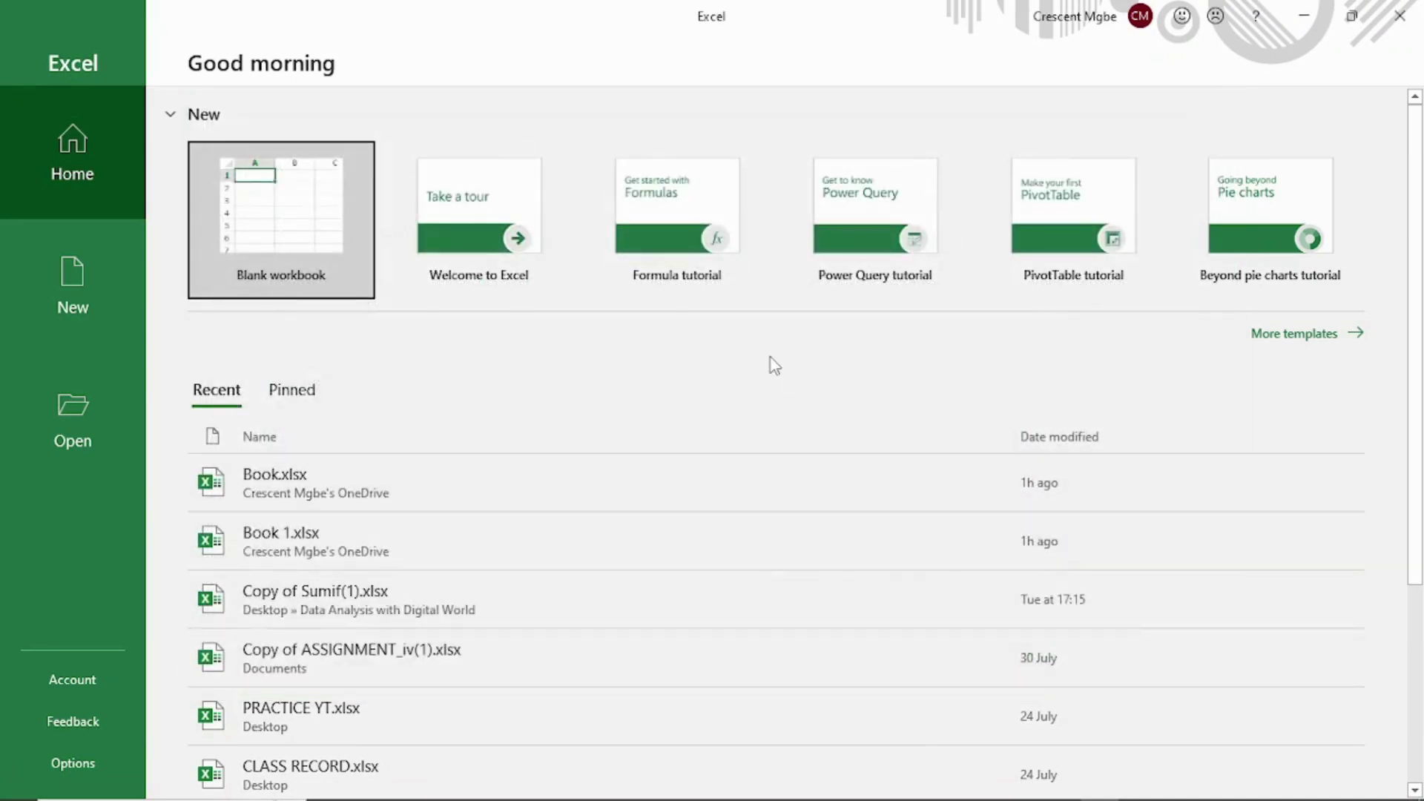
click(258, 221)
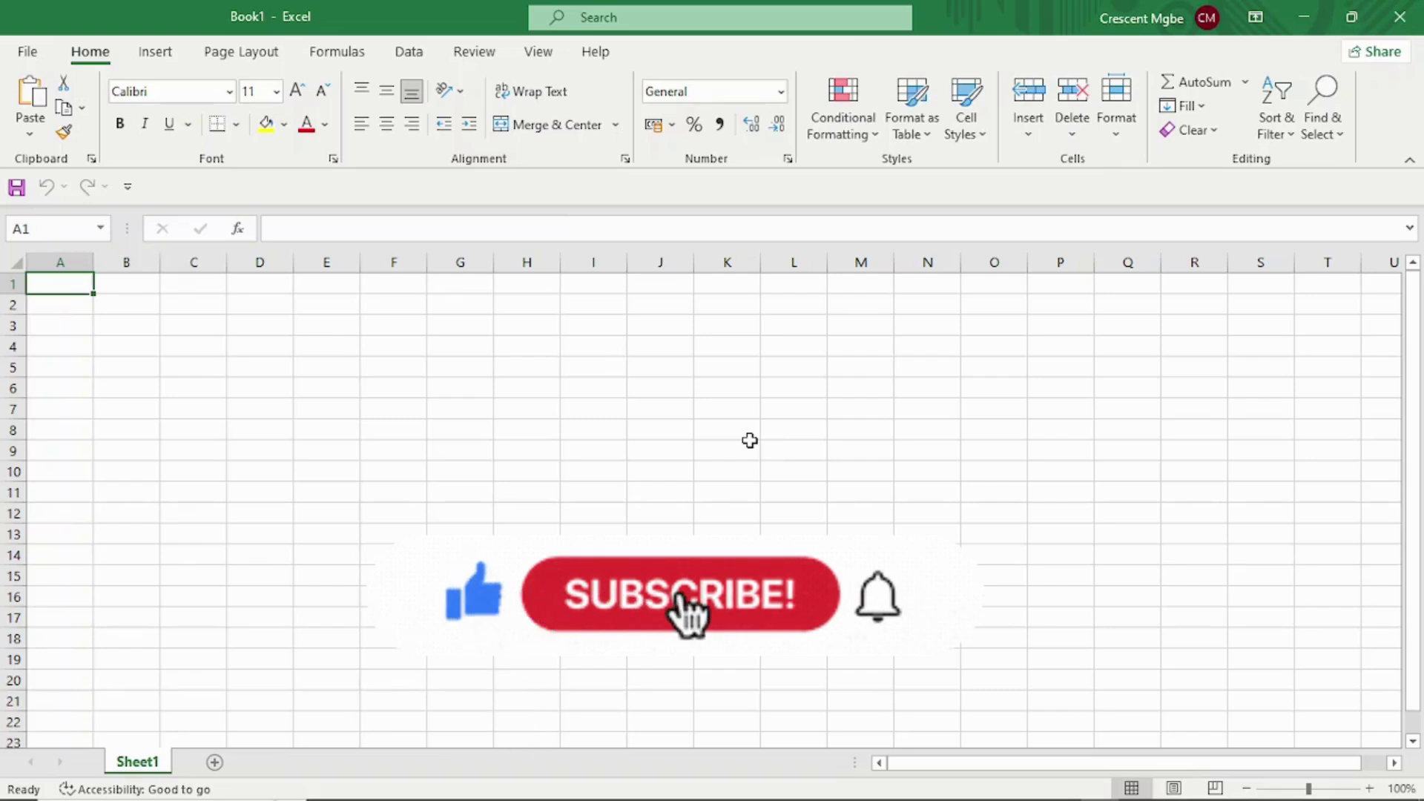
click(278, 350)
click(591, 353)
click(417, 429)
click(628, 412)
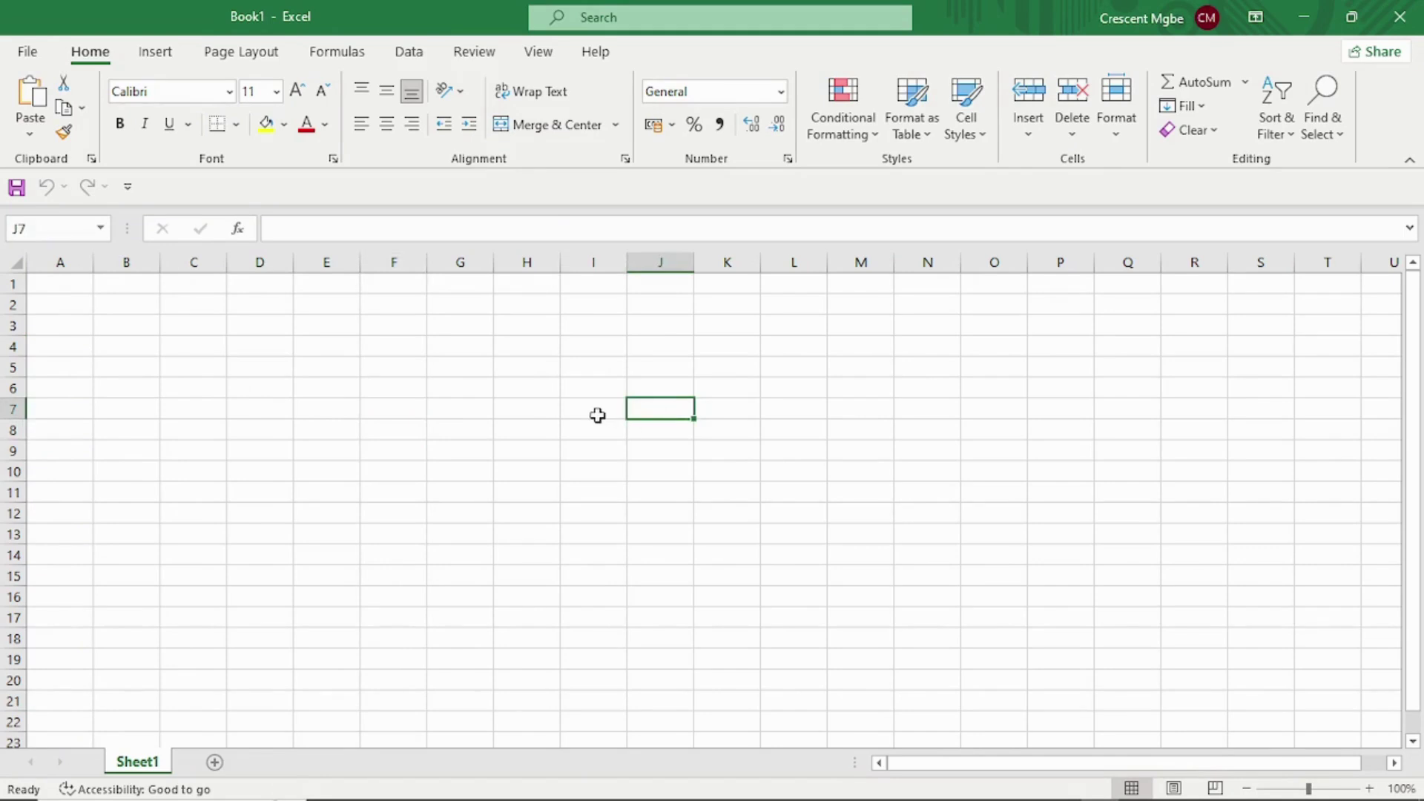